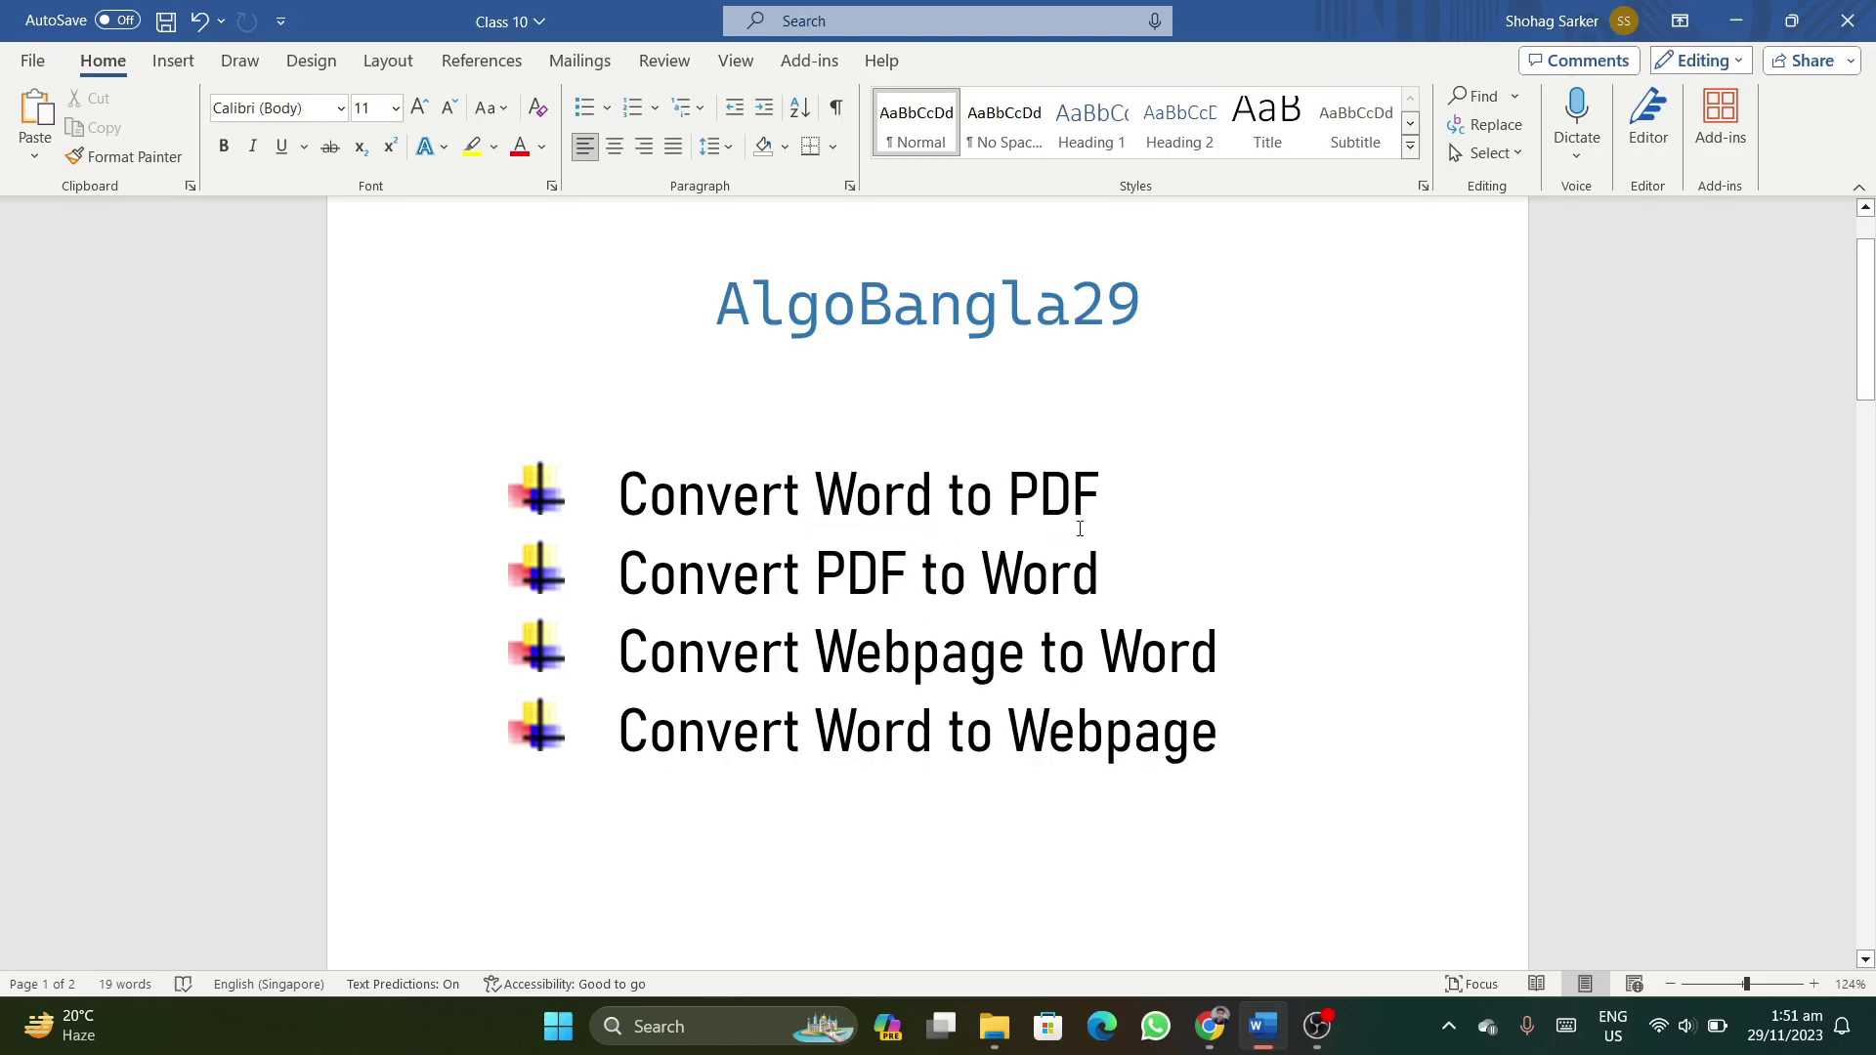
{"action": "scroll", "coordinate": [818, 463], "scroll_direction": "down", "scroll_amount": 3}
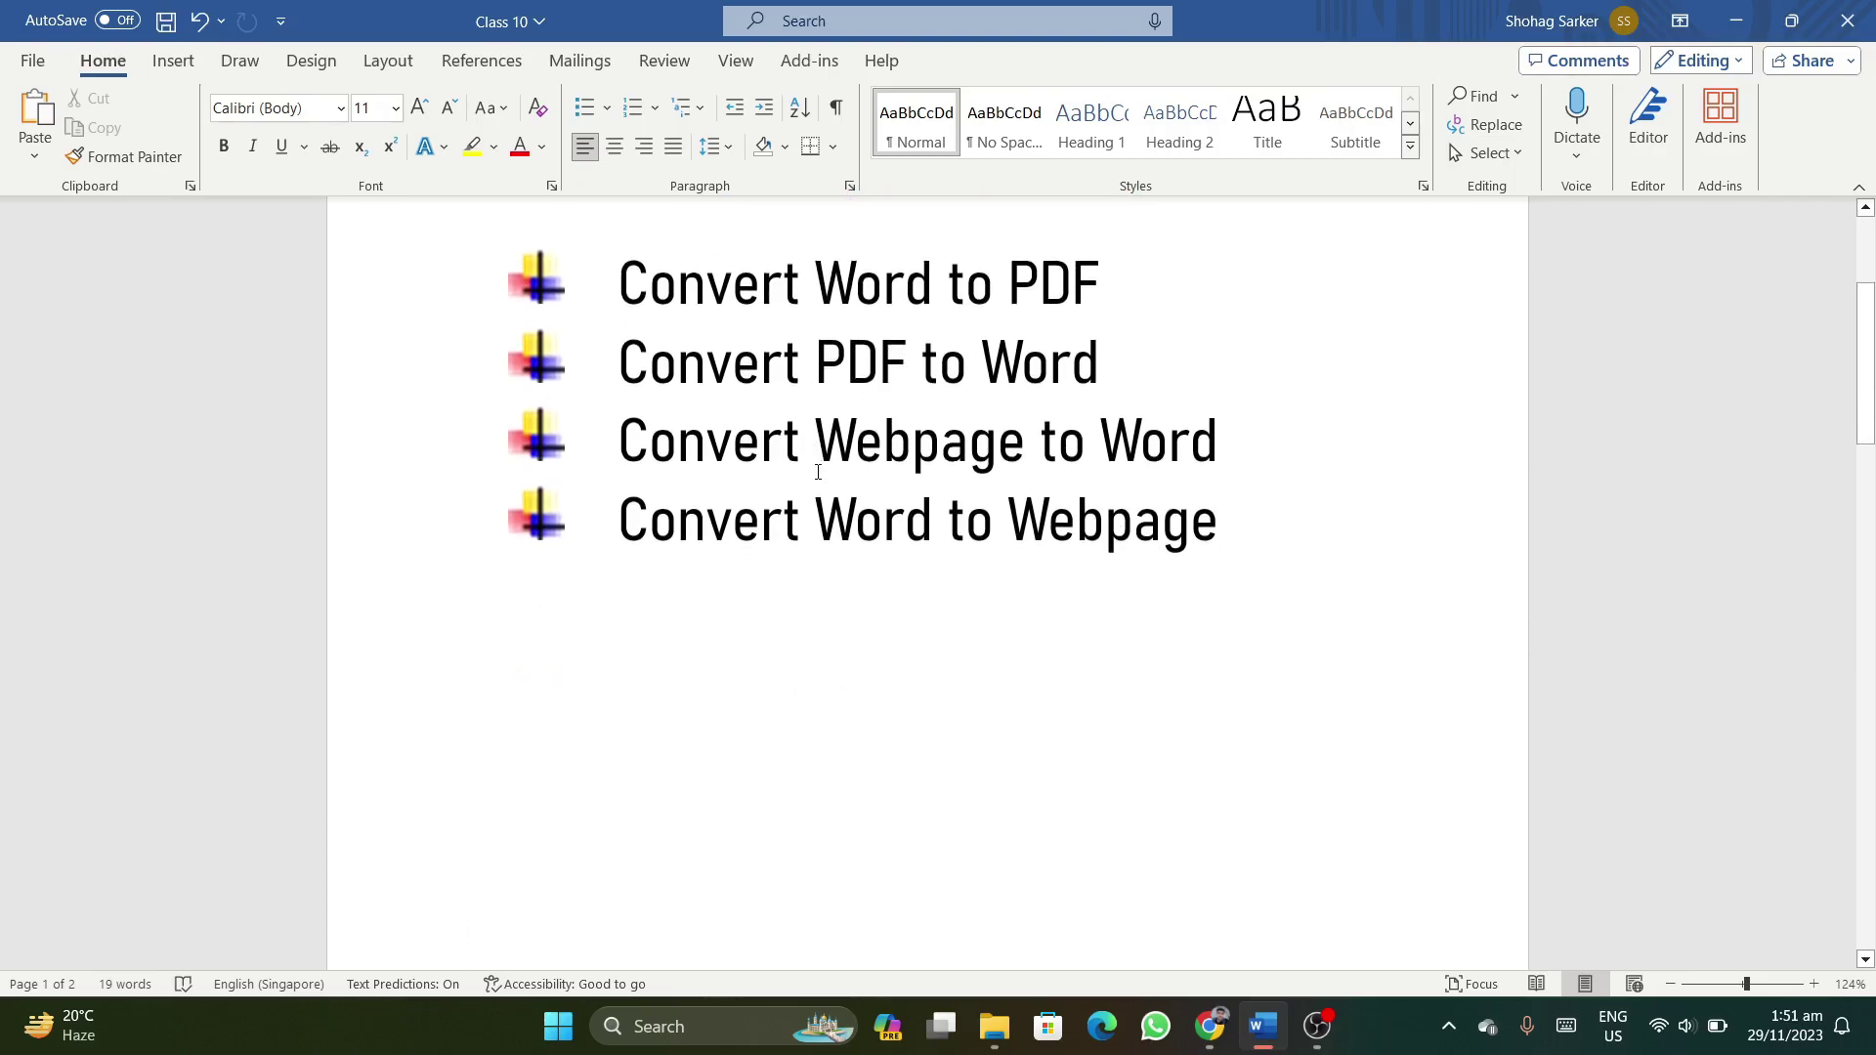
{"action": "scroll", "coordinate": [879, 420], "scroll_direction": "up", "scroll_amount": 3}
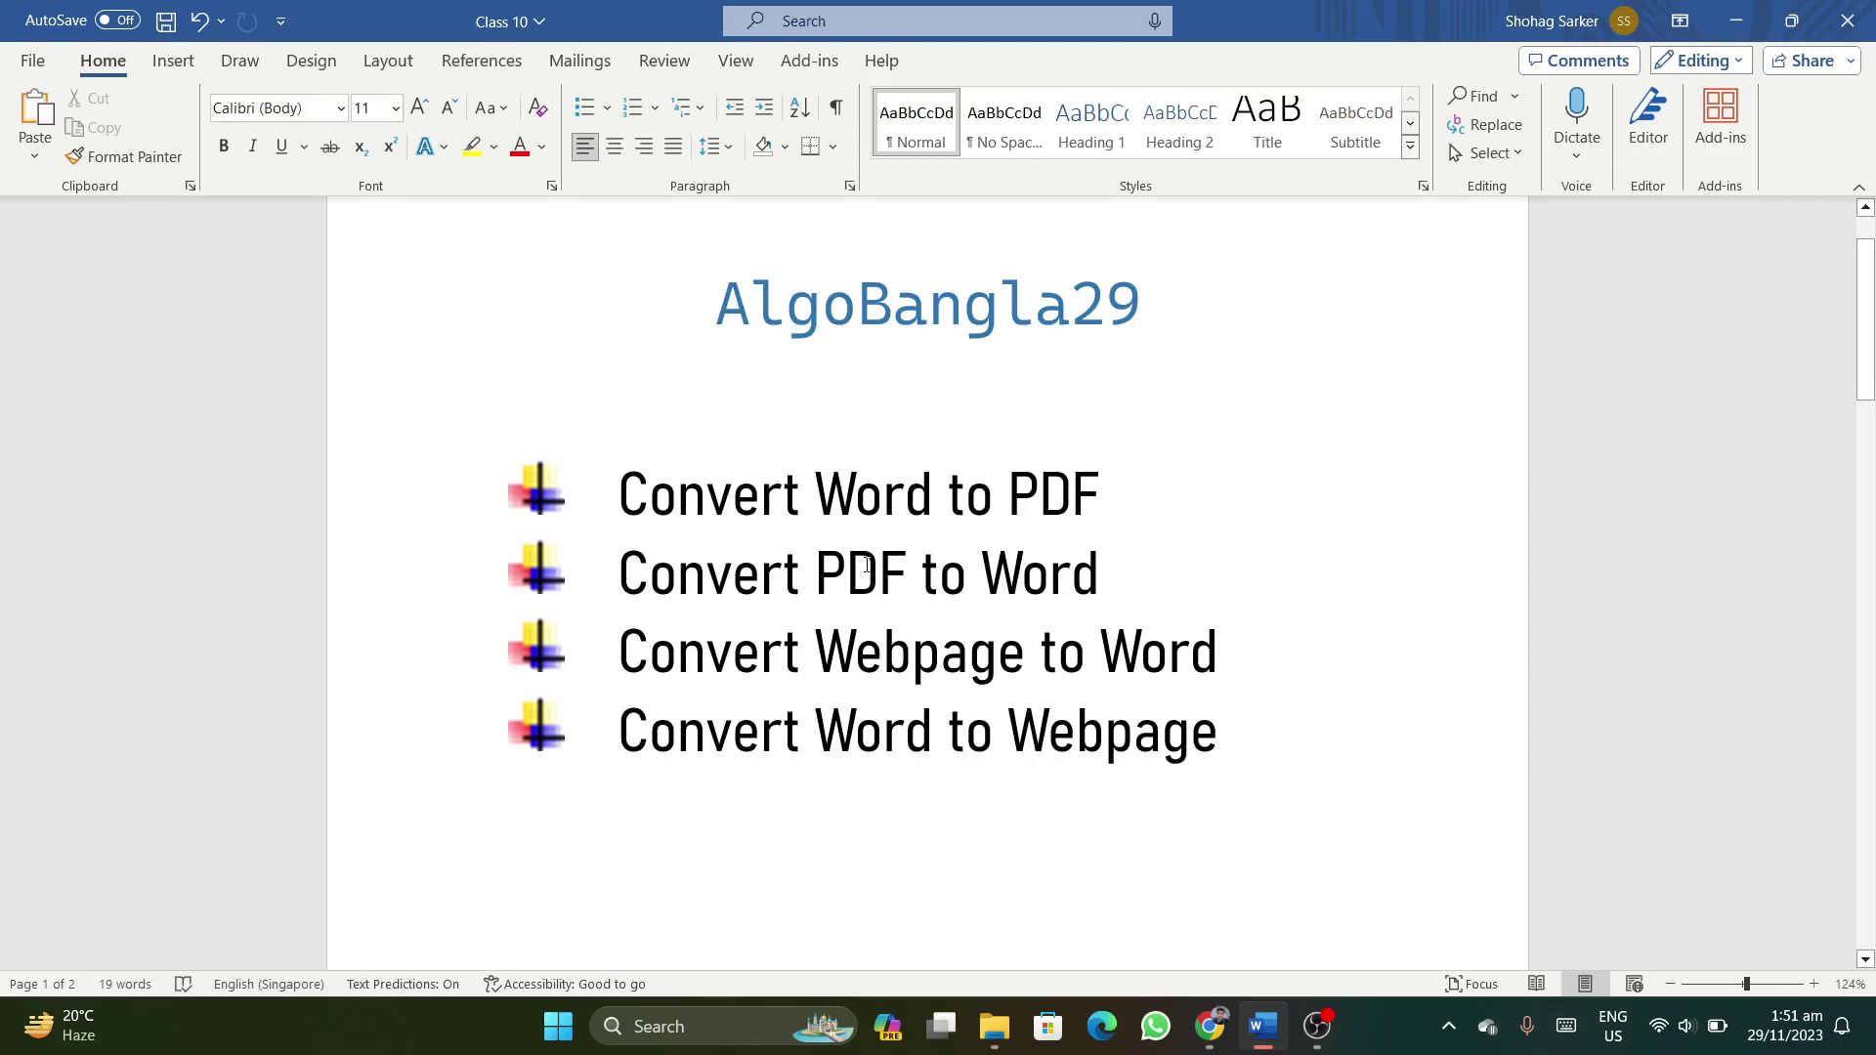
Export the Class 10 document to the Desktop as a PDF named Class 10.
{"action": "left_click", "coordinate": [39, 65]}
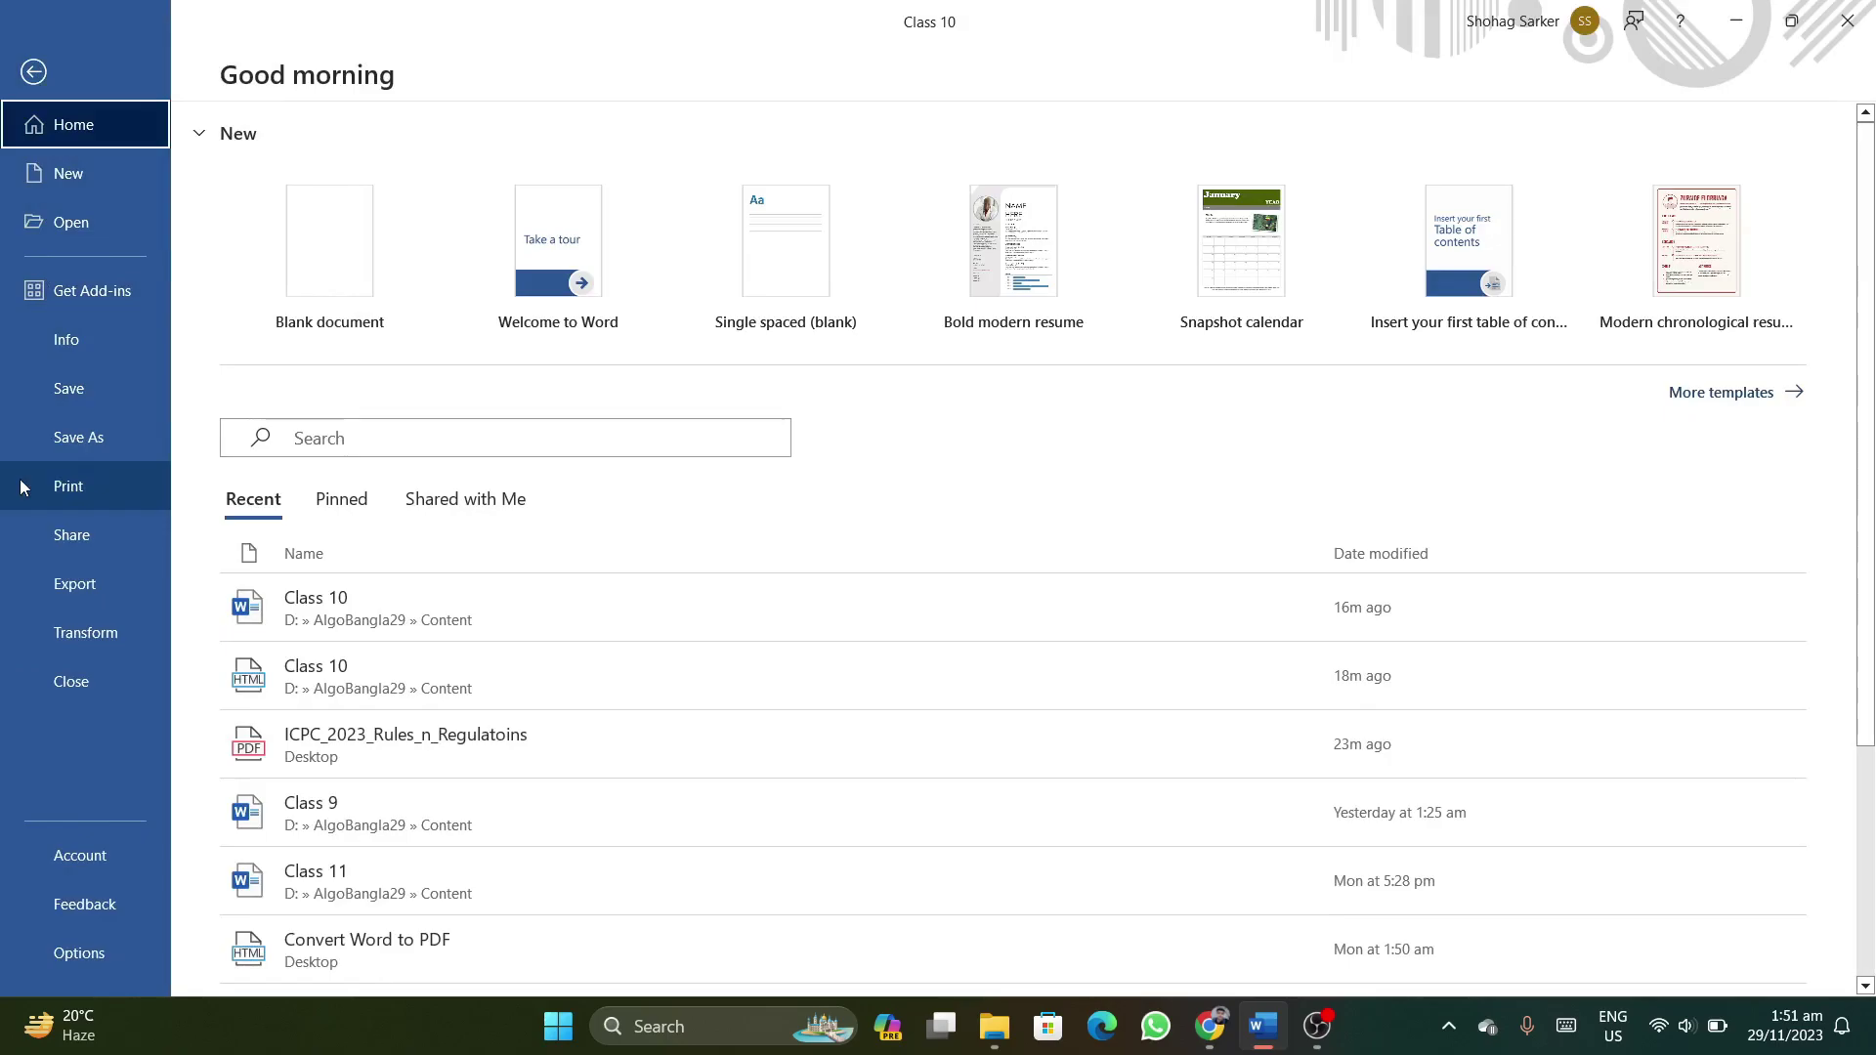
{"action": "left_click", "coordinate": [82, 590]}
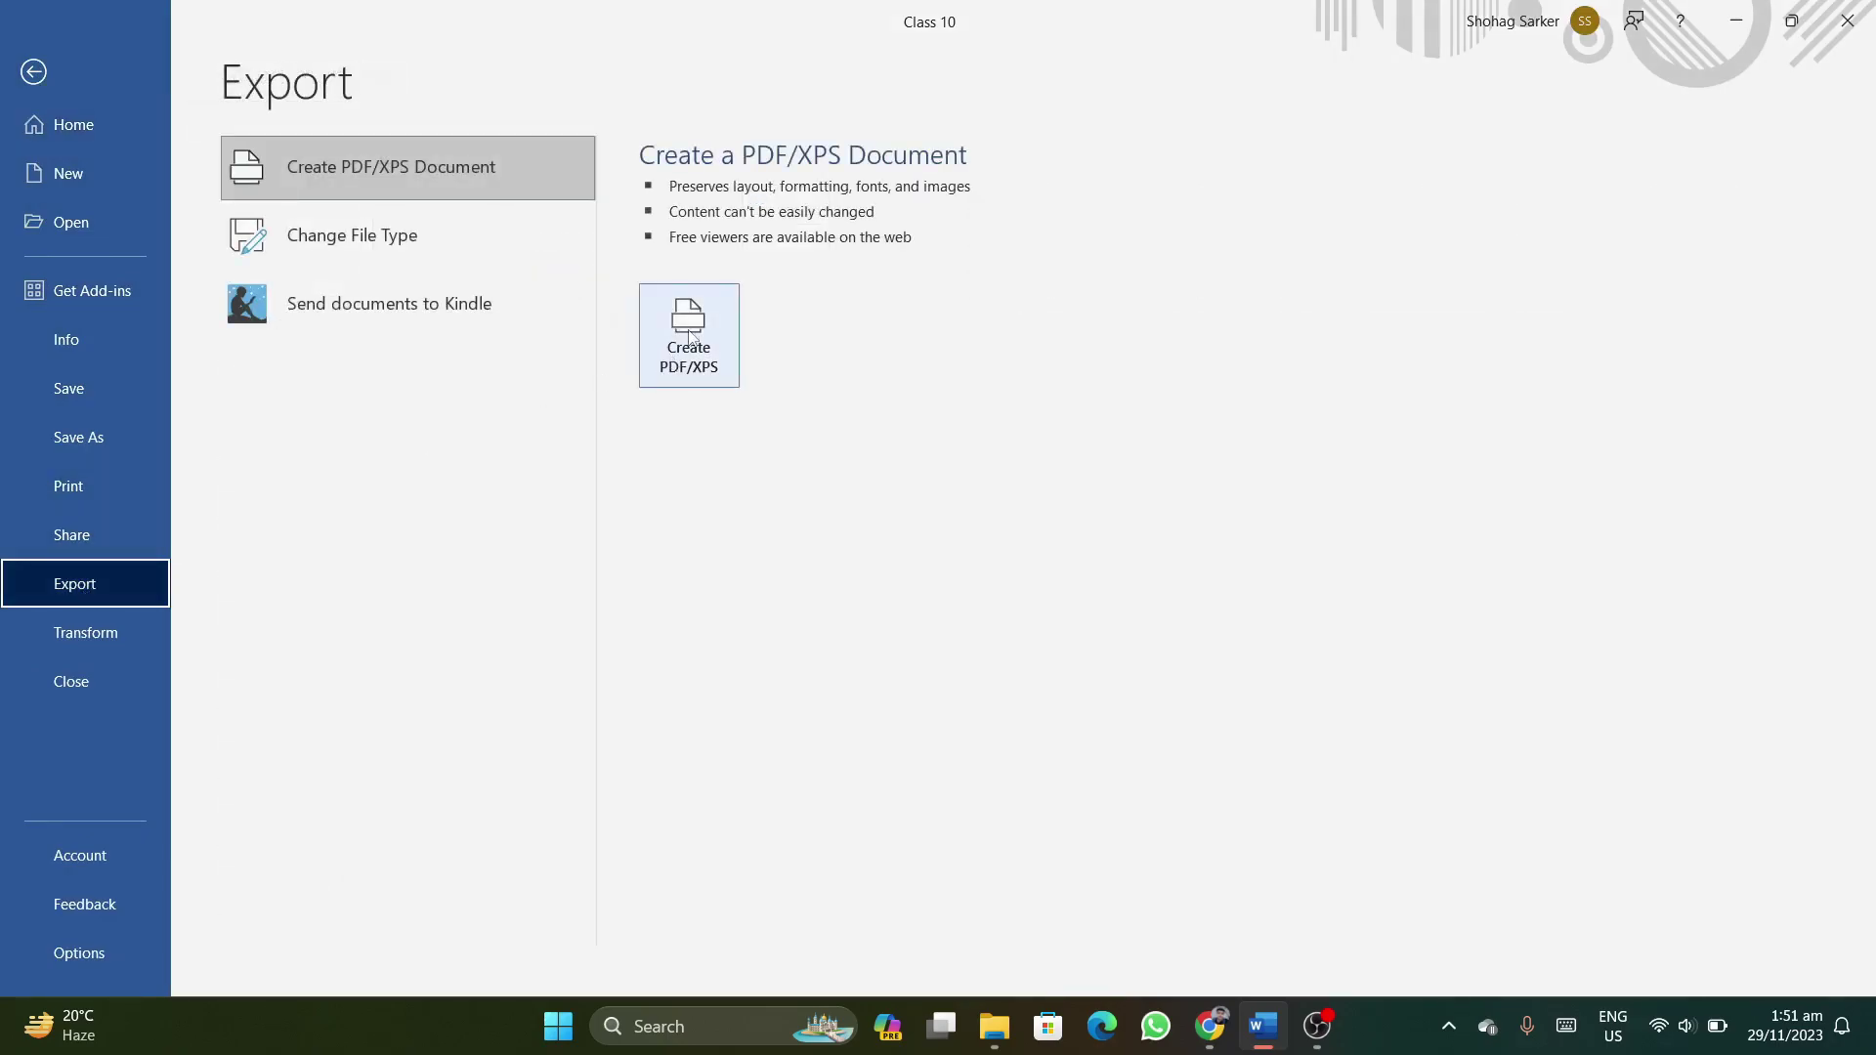
{"action": "left_click", "coordinate": [701, 381]}
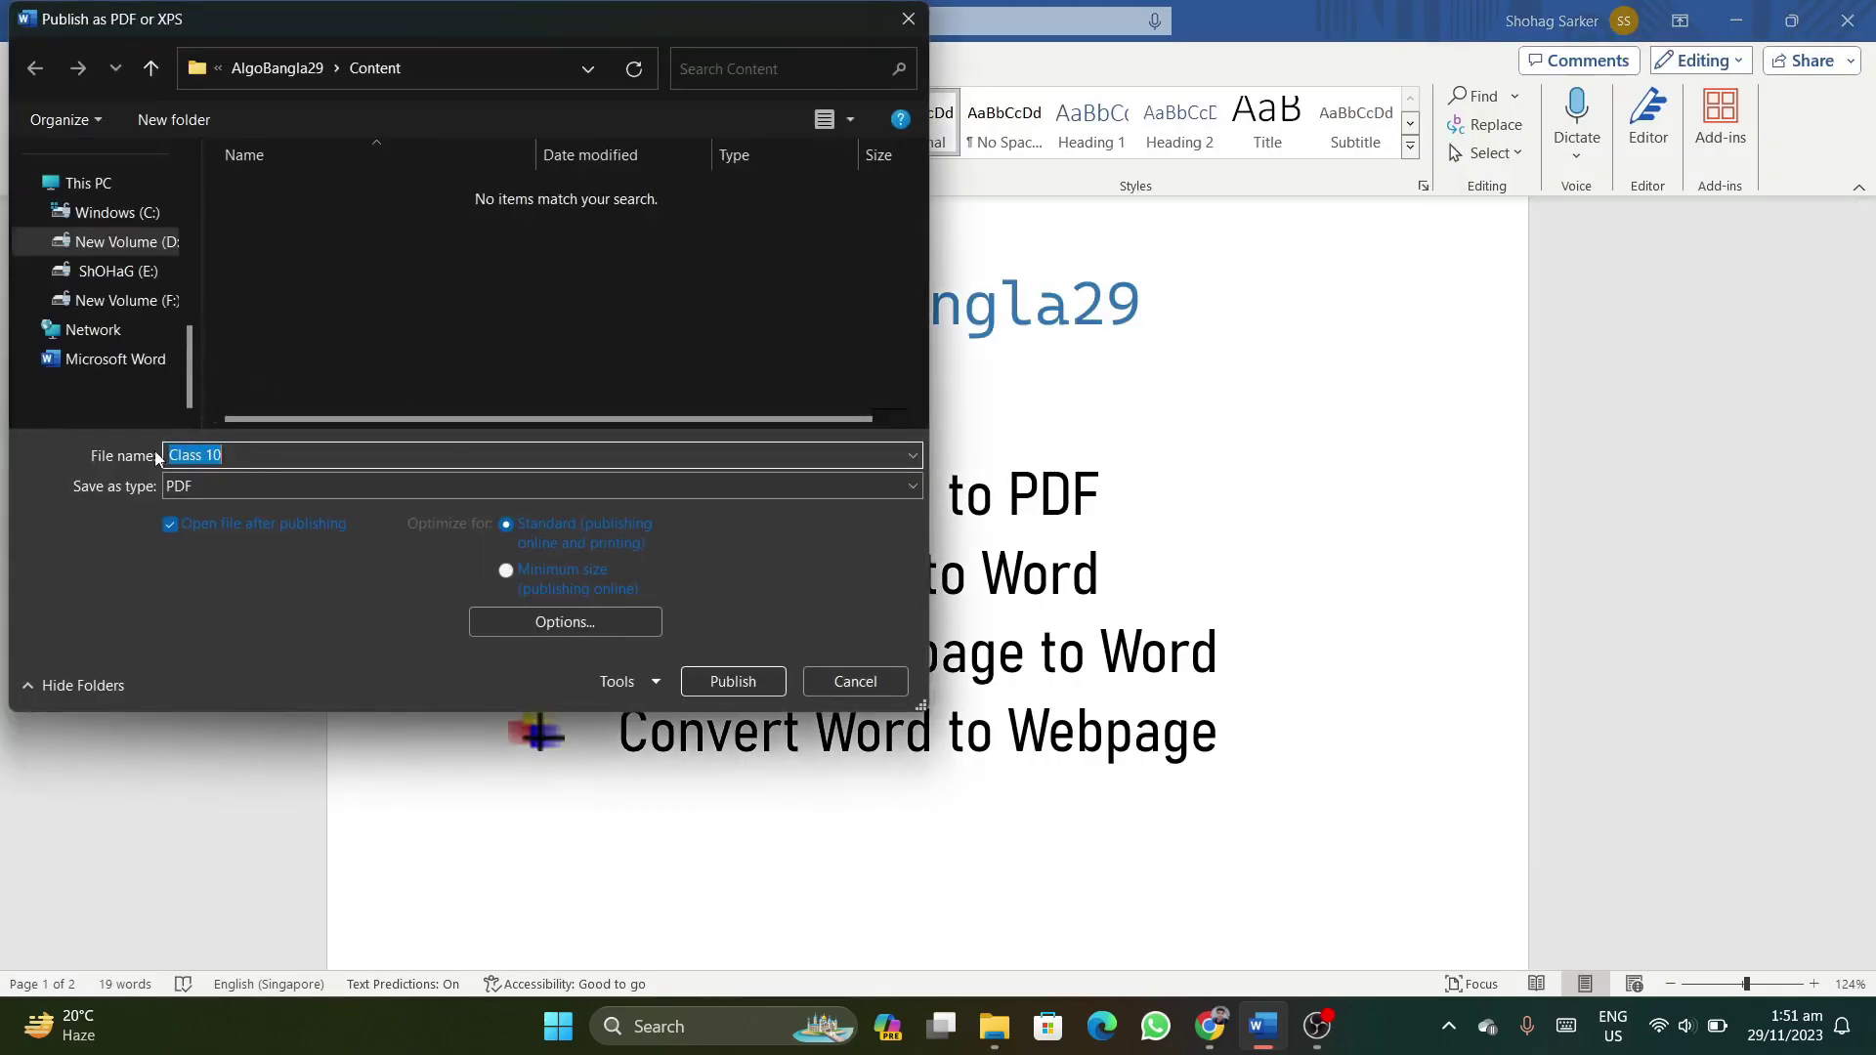
{"action": "scroll", "coordinate": [117, 269], "scroll_direction": "up", "scroll_amount": 5}
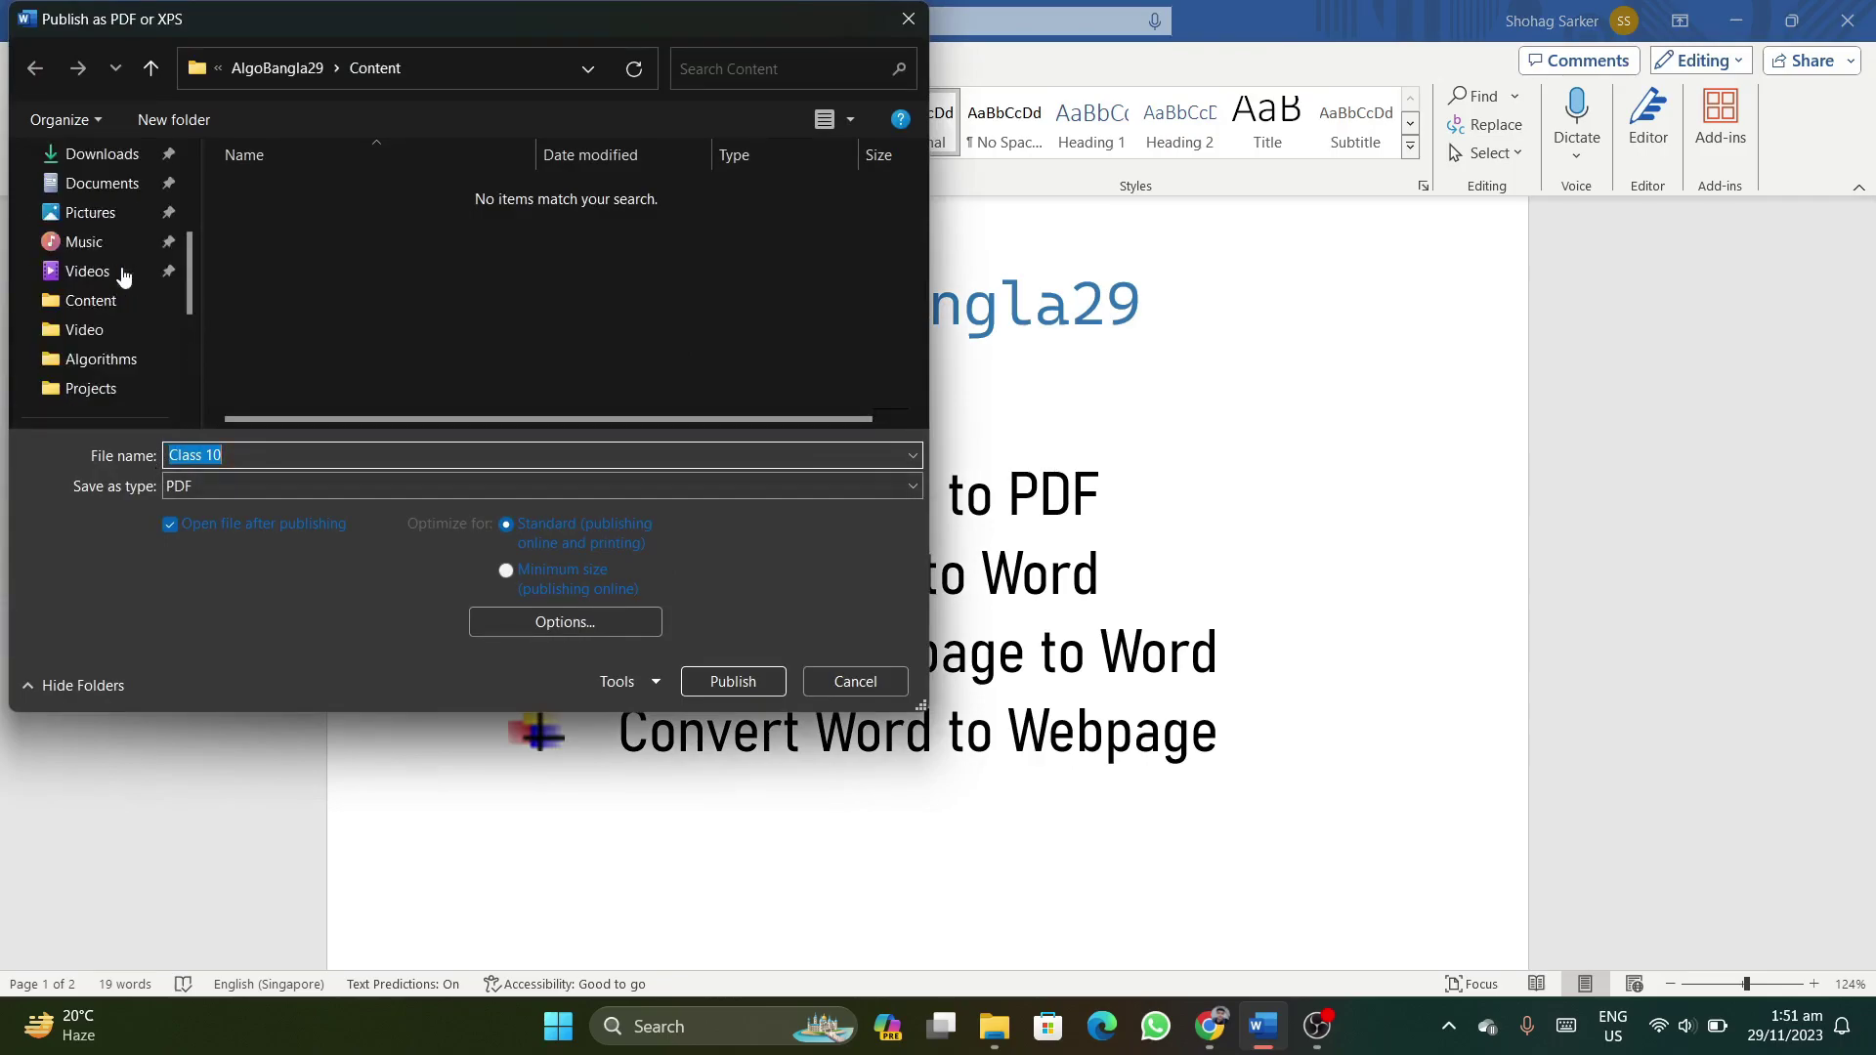
{"action": "left_click", "coordinate": [89, 212]}
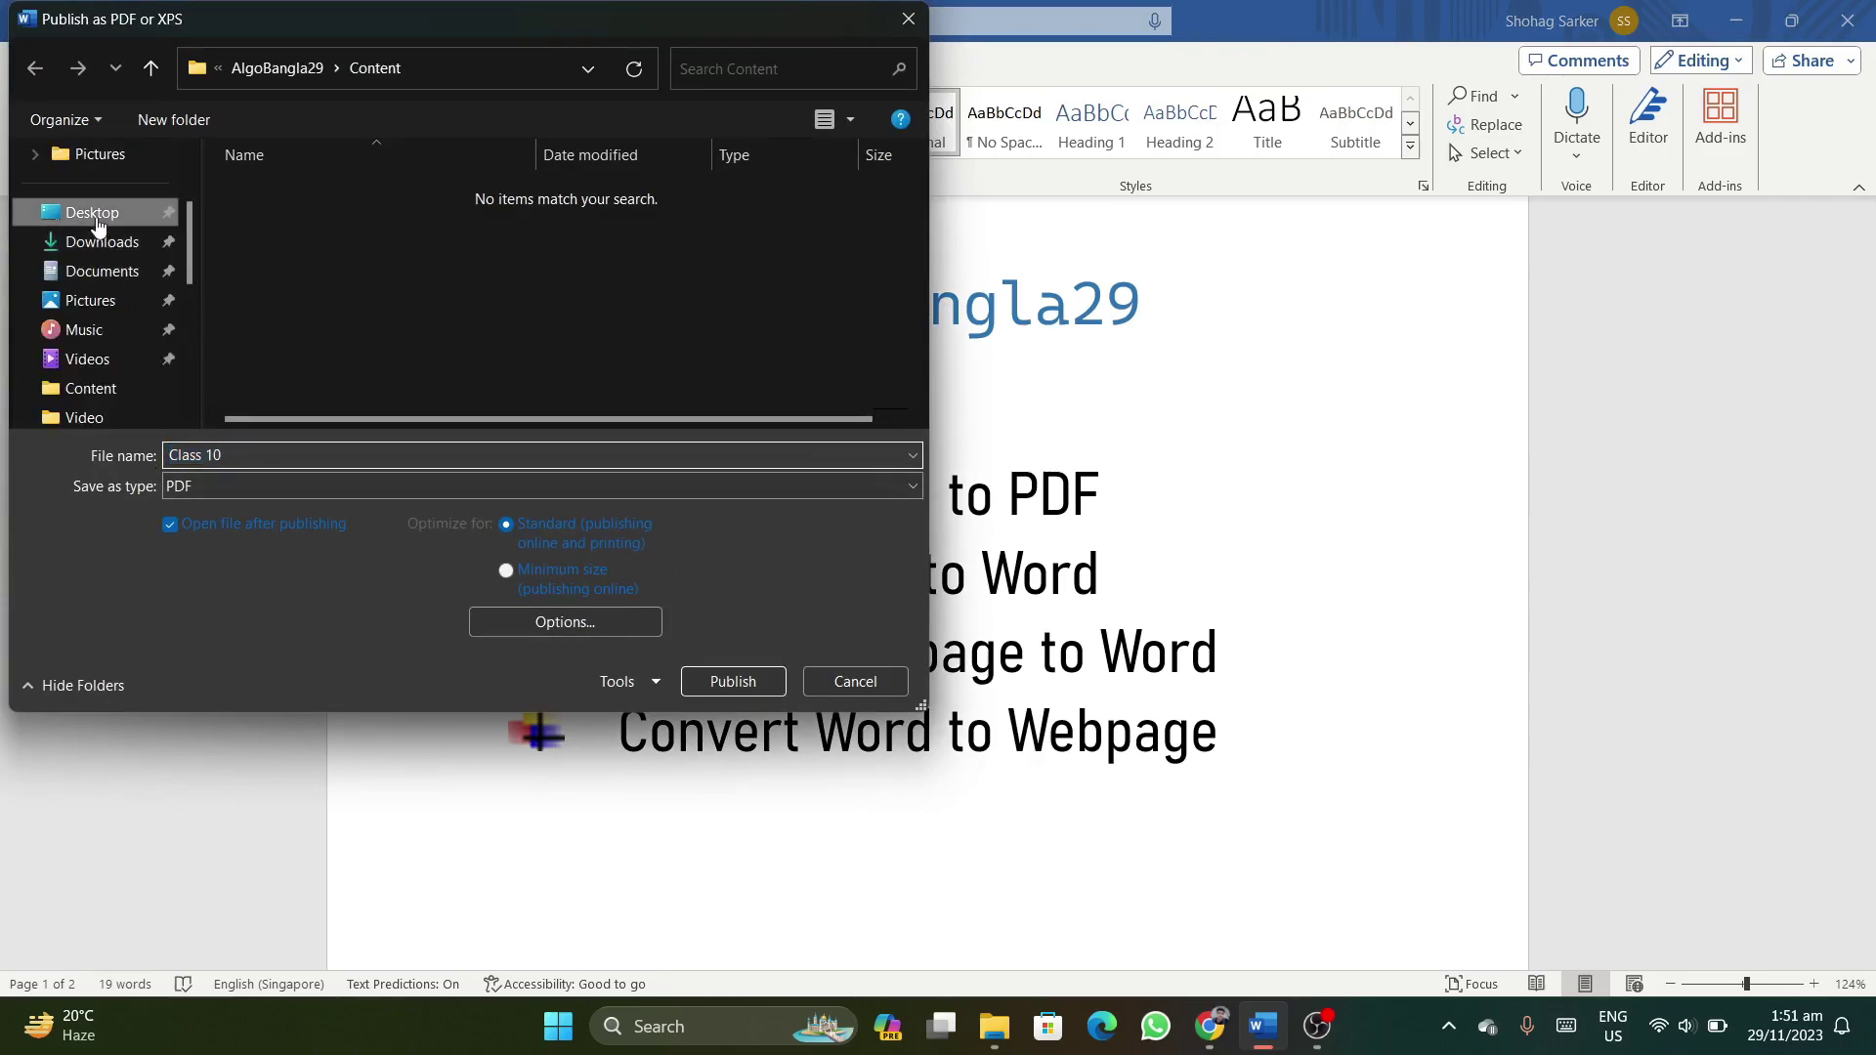
{"action": "left_click", "coordinate": [246, 465]}
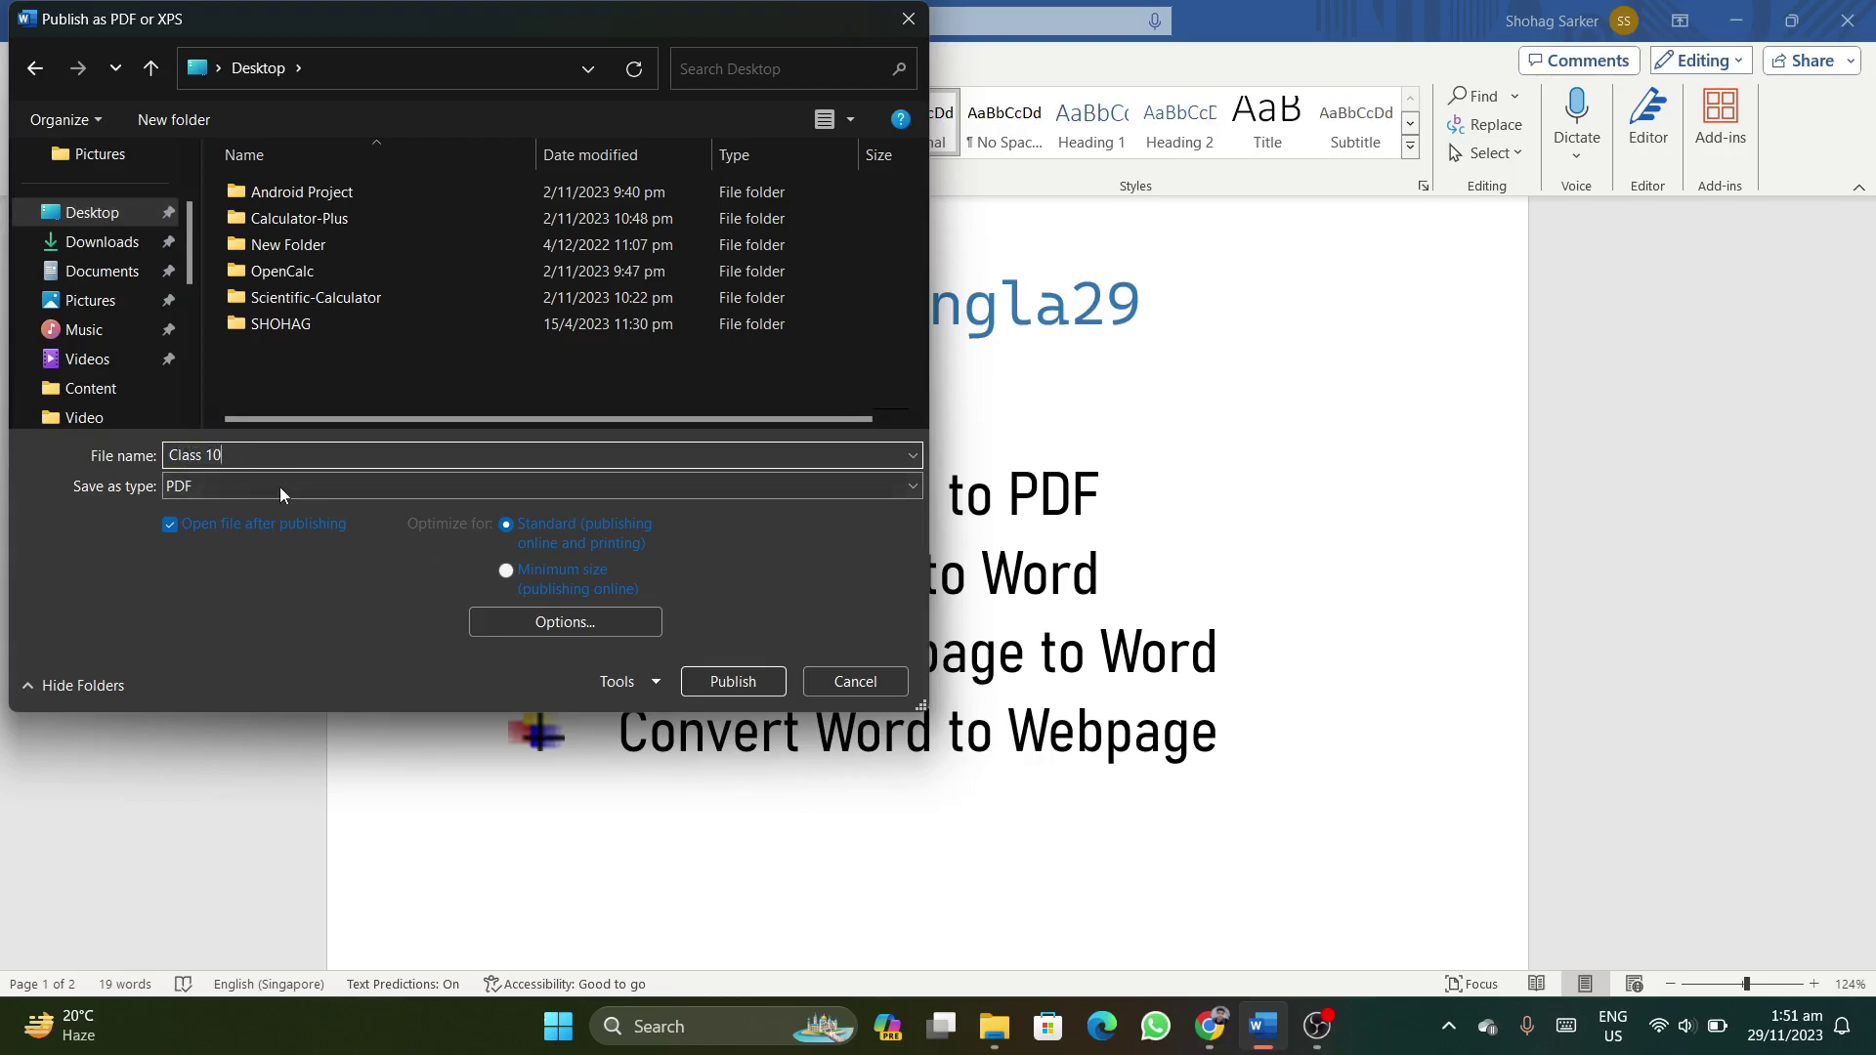
{"action": "left_click", "coordinate": [908, 485]}
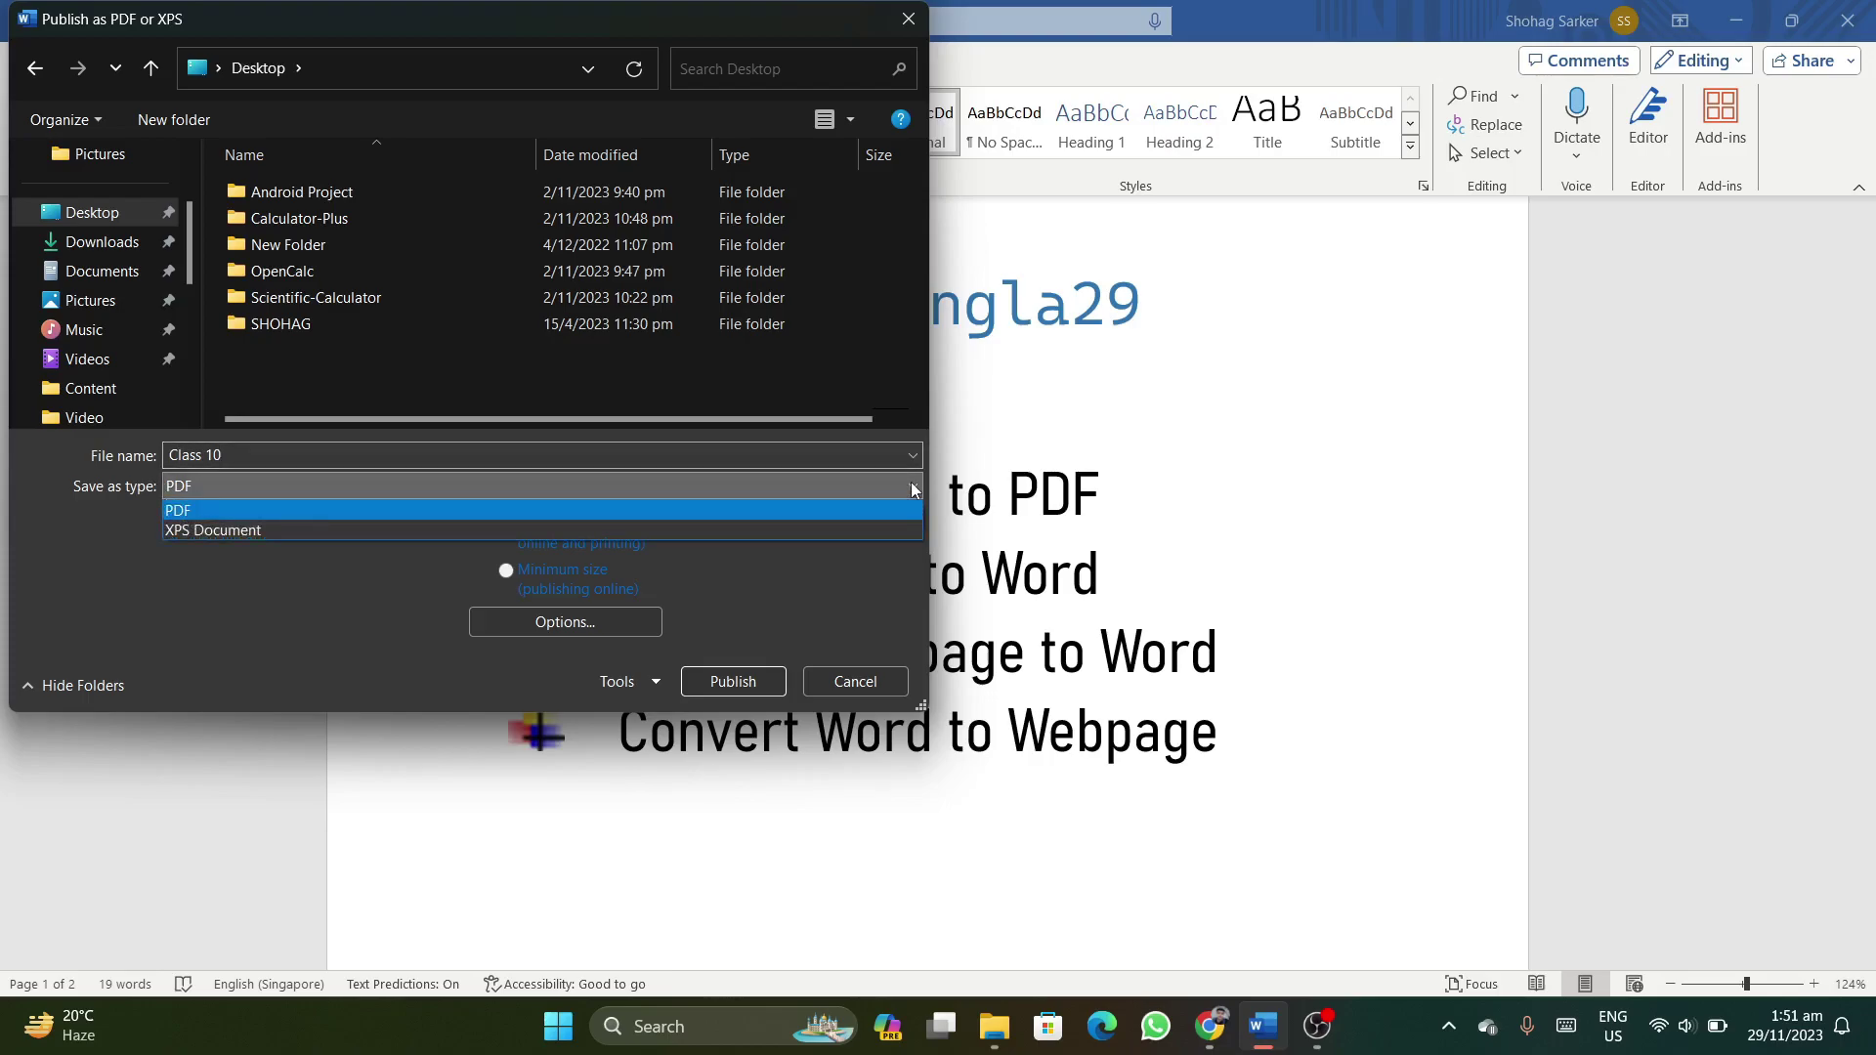
{"action": "left_click", "coordinate": [262, 502]}
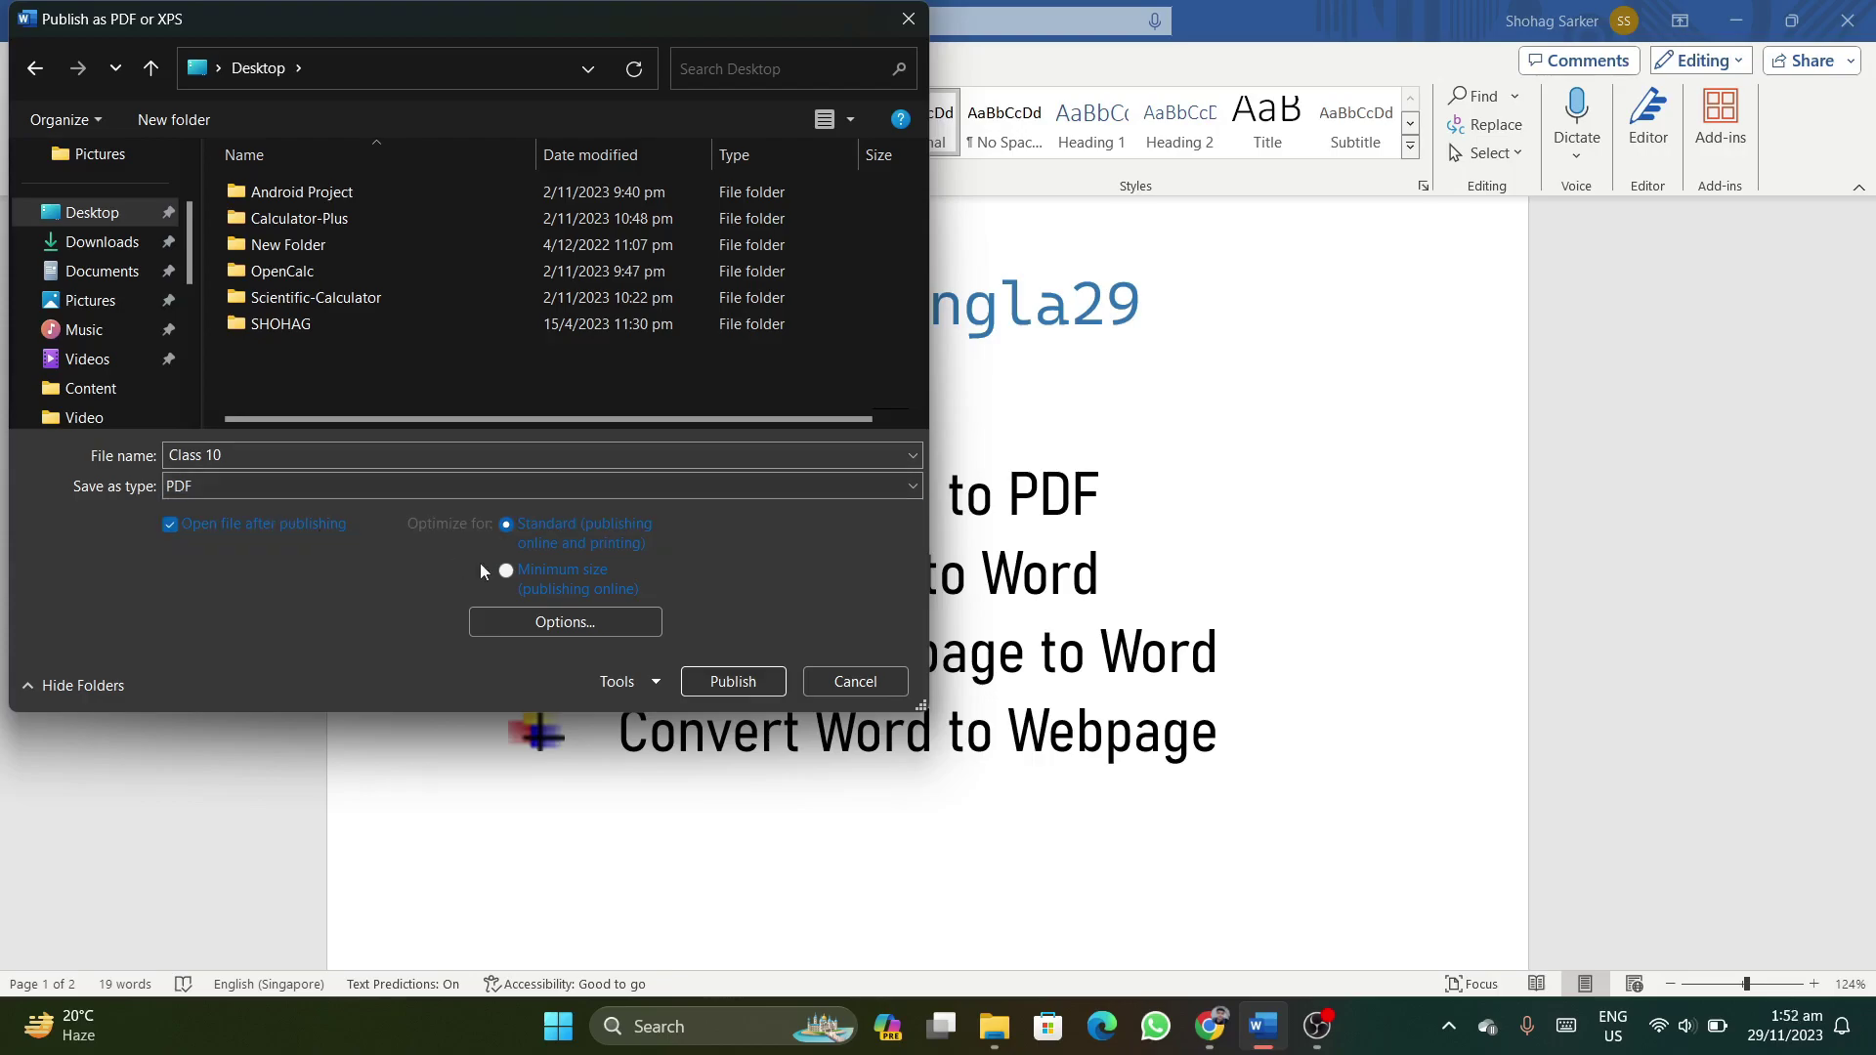
{"action": "left_click", "coordinate": [719, 678]}
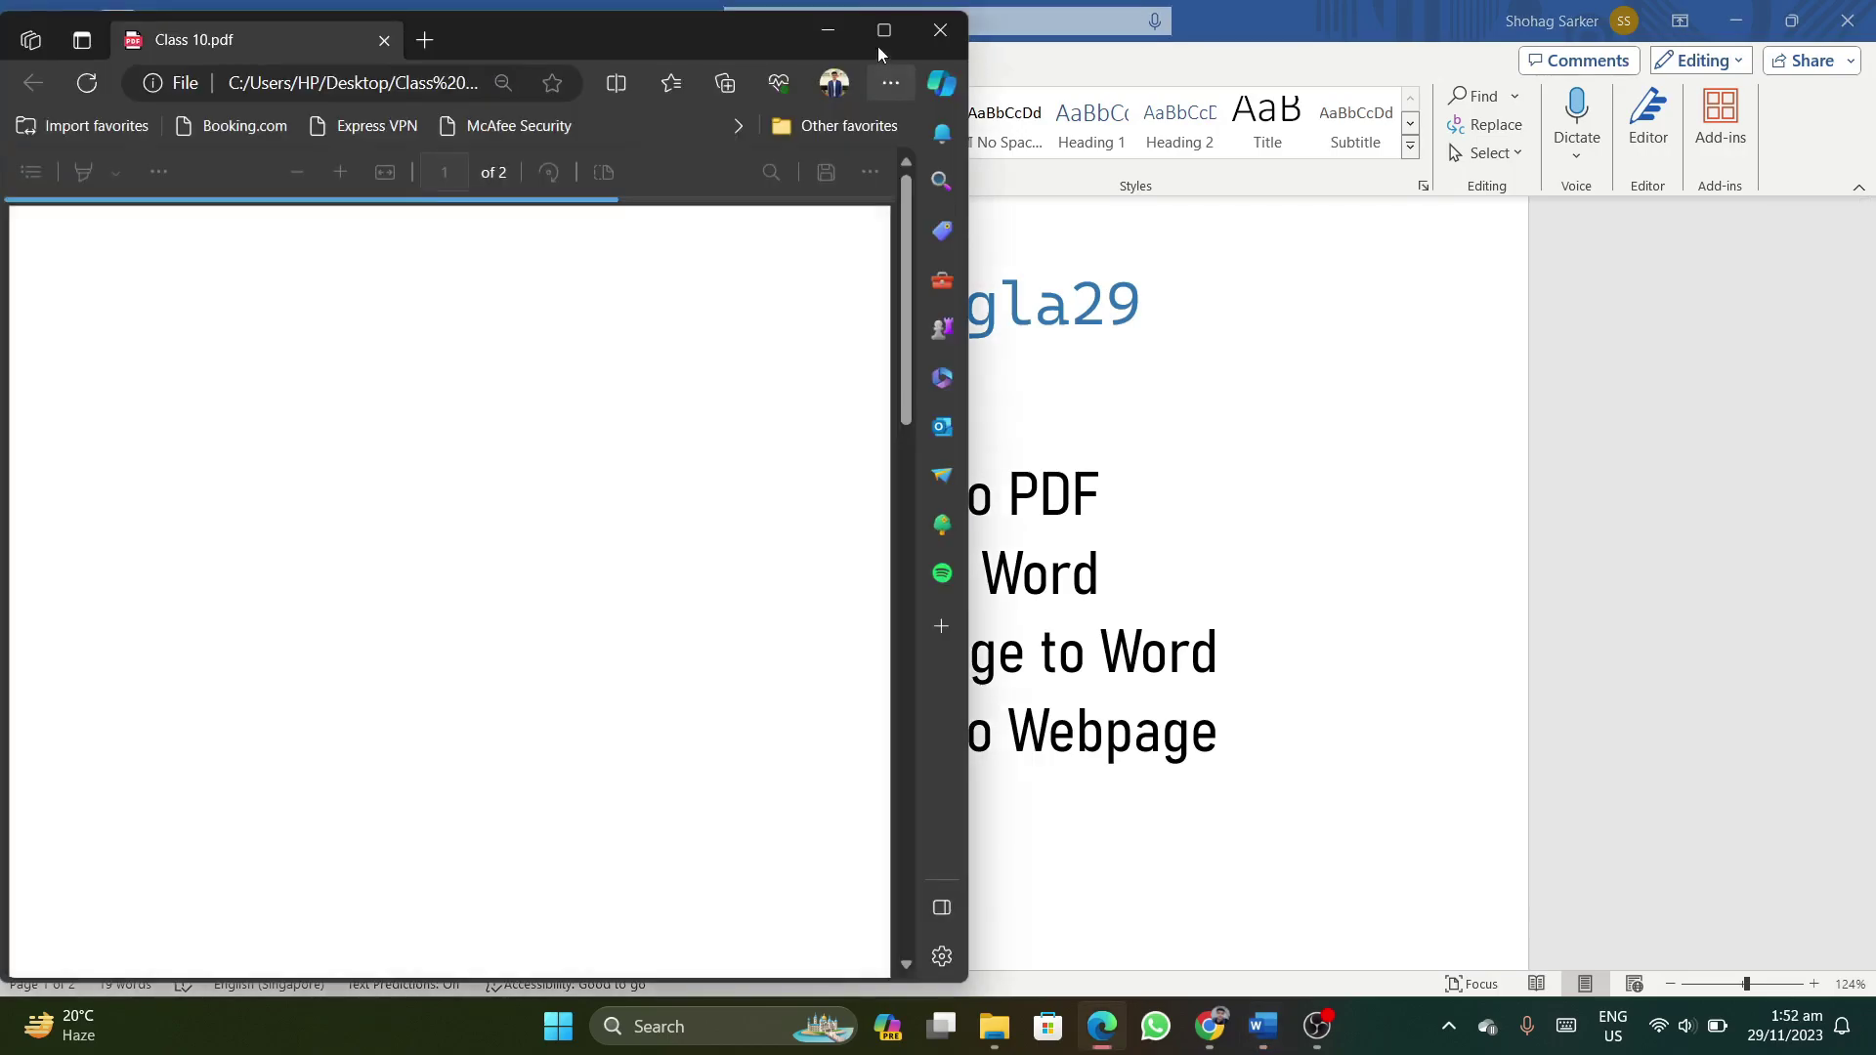
Maximize the window with the exported Class 10 PDF and look through its pages.
{"action": "left_click", "coordinate": [877, 37]}
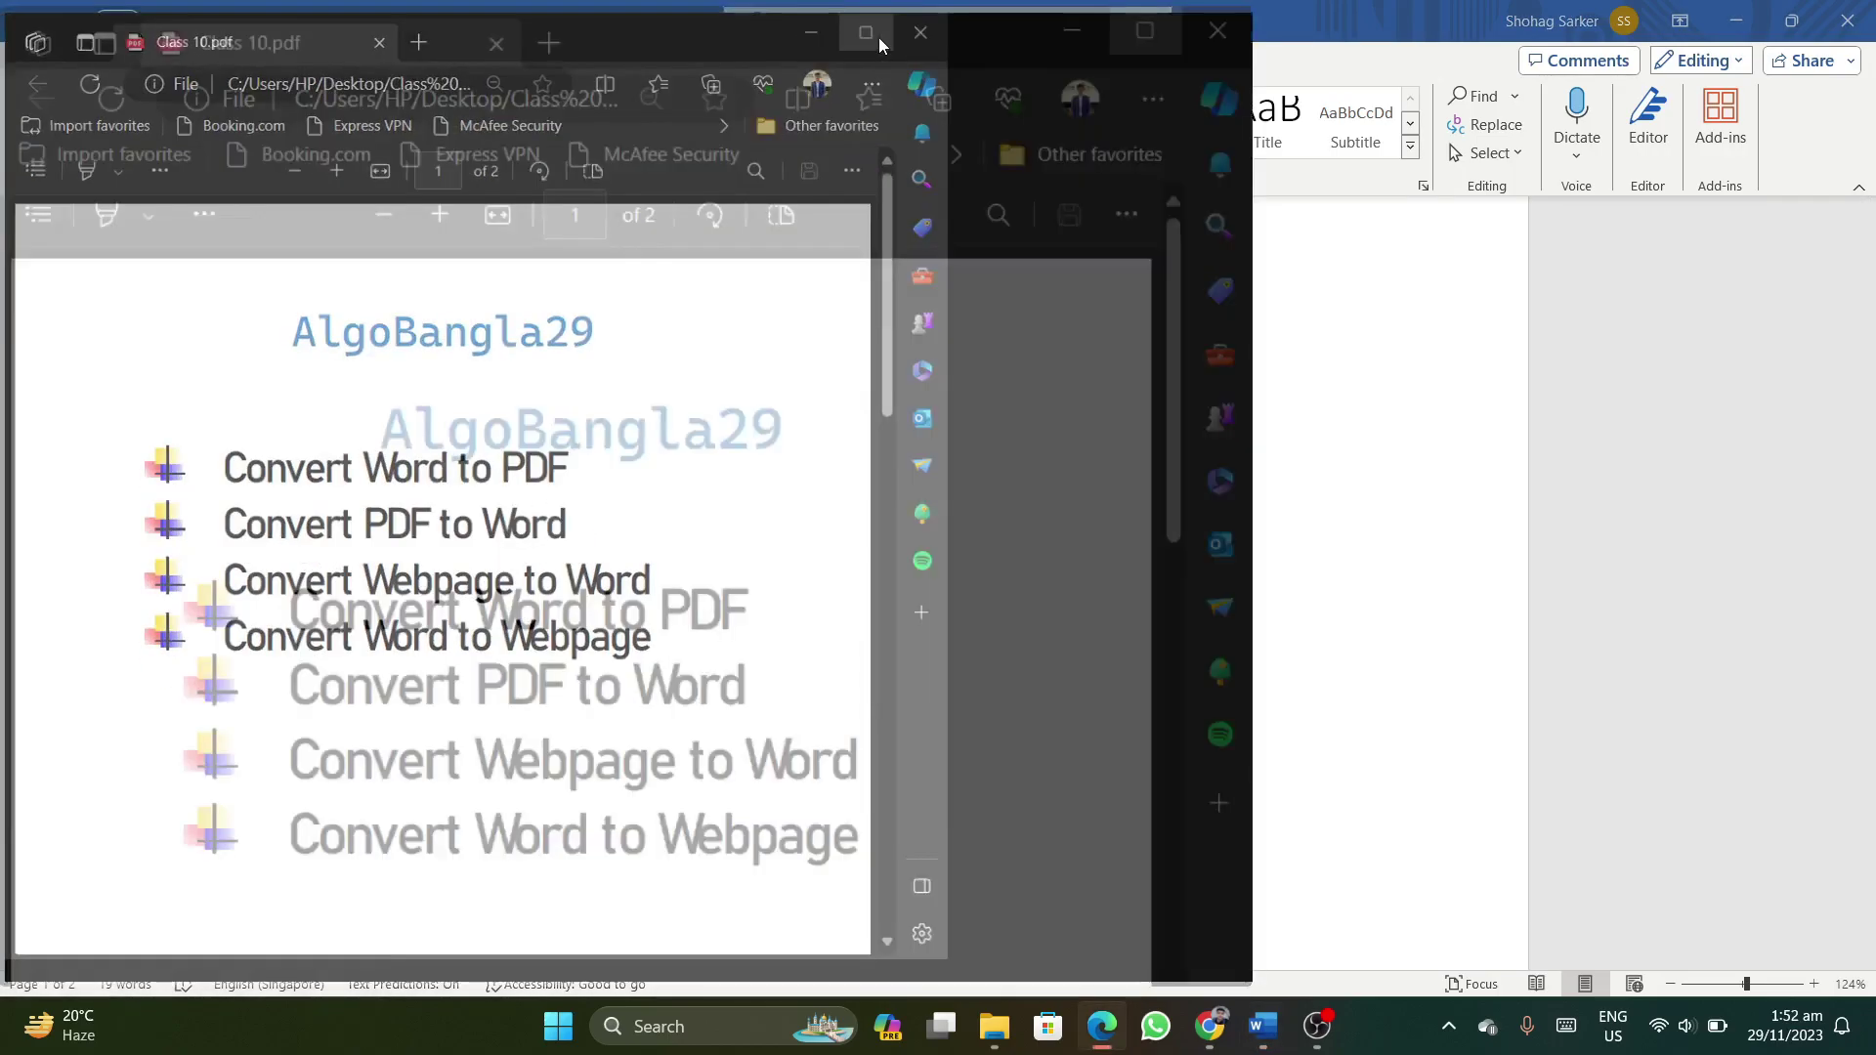
{"action": "scroll", "coordinate": [817, 545], "scroll_direction": "down", "scroll_amount": 5}
{"action": "scroll", "coordinate": [818, 545], "scroll_direction": "up", "scroll_amount": 6}
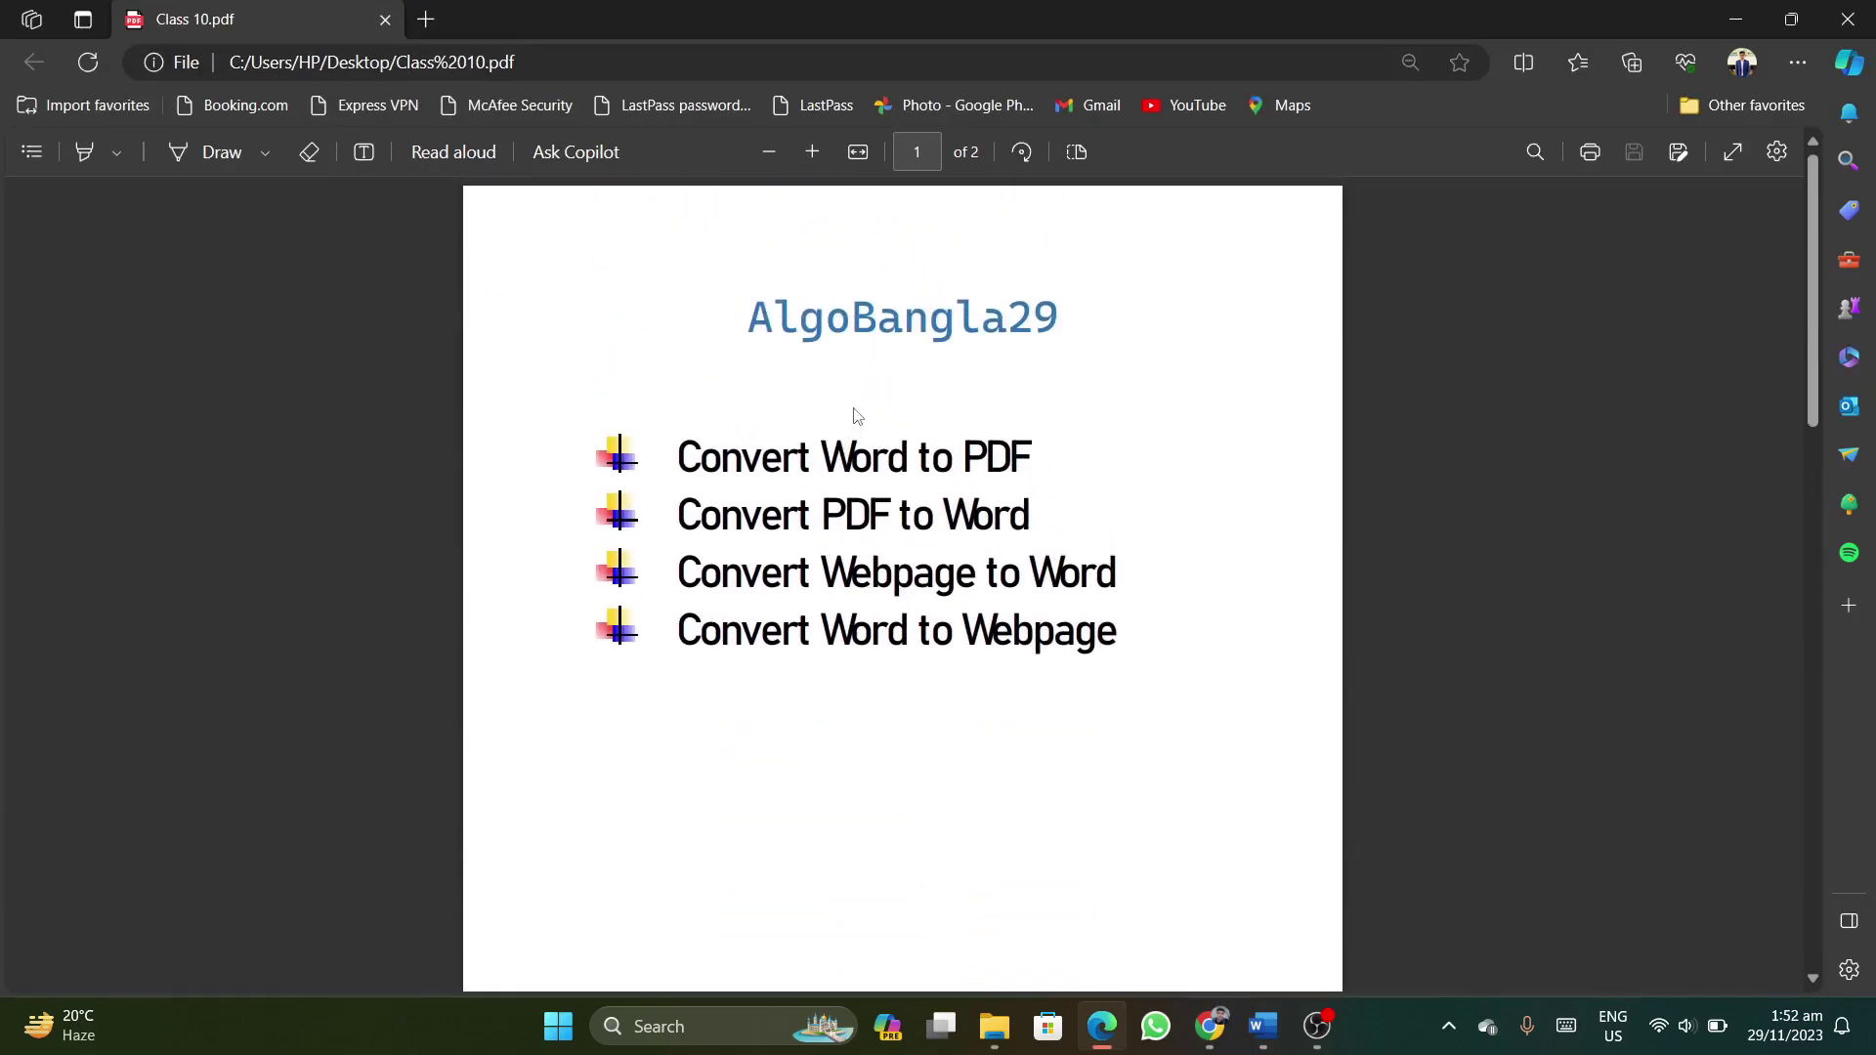
Return to Word and open ICPC_2023_Rules_n_Regulatoins from the Music folder, accepting its conversion to an editable document.
{"action": "key", "text": "alt+Tab"}
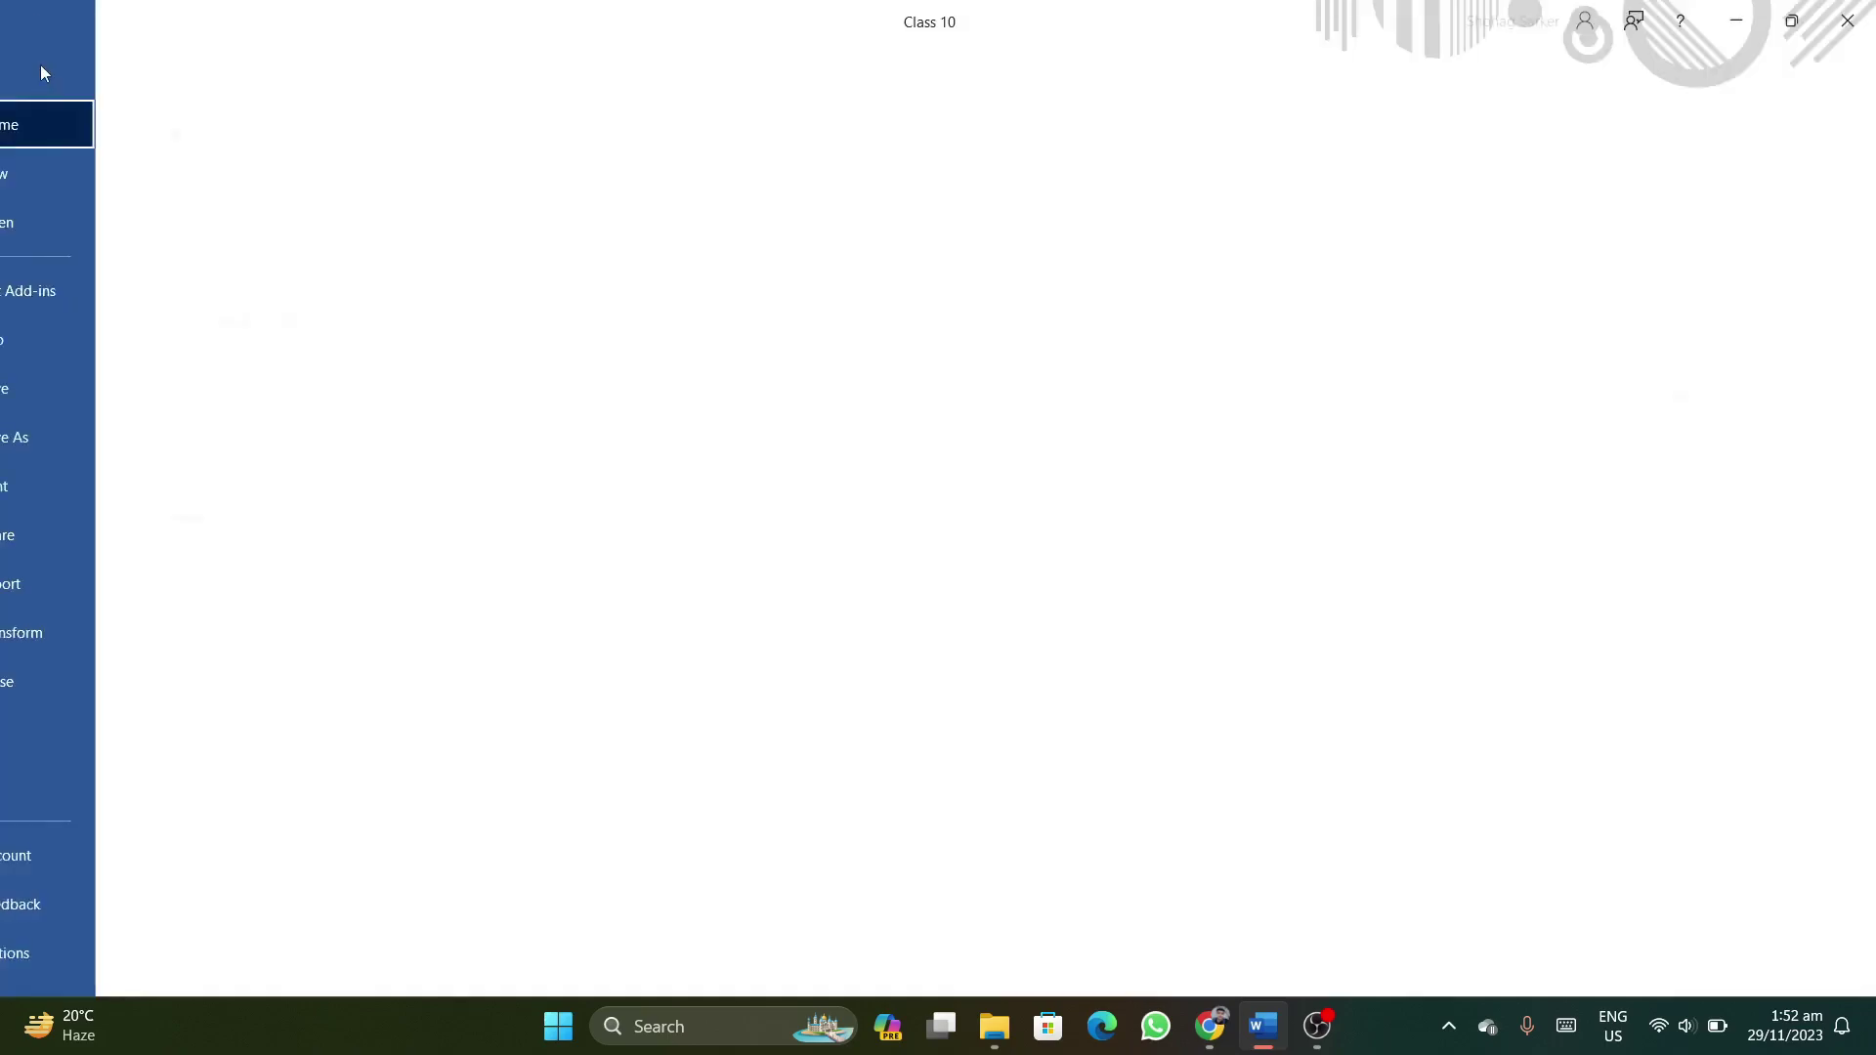
{"action": "left_click", "coordinate": [35, 62]}
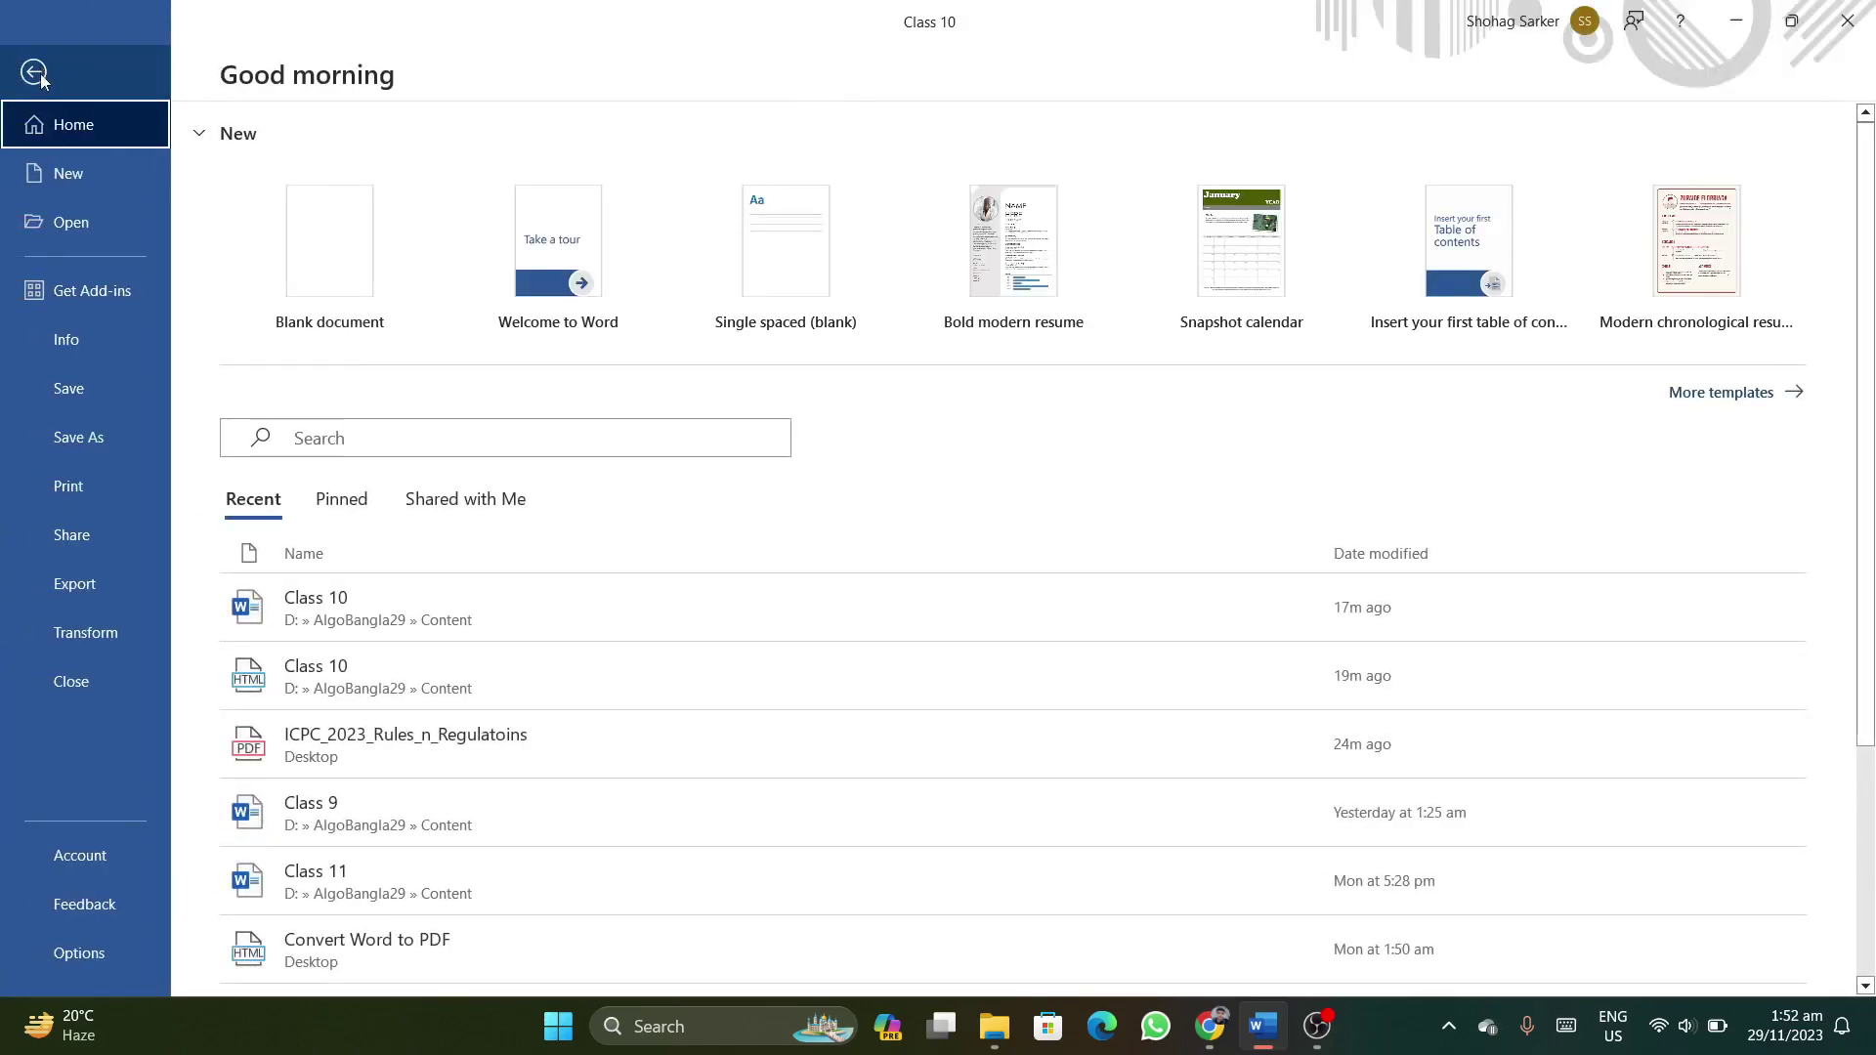
{"action": "left_click", "coordinate": [72, 221]}
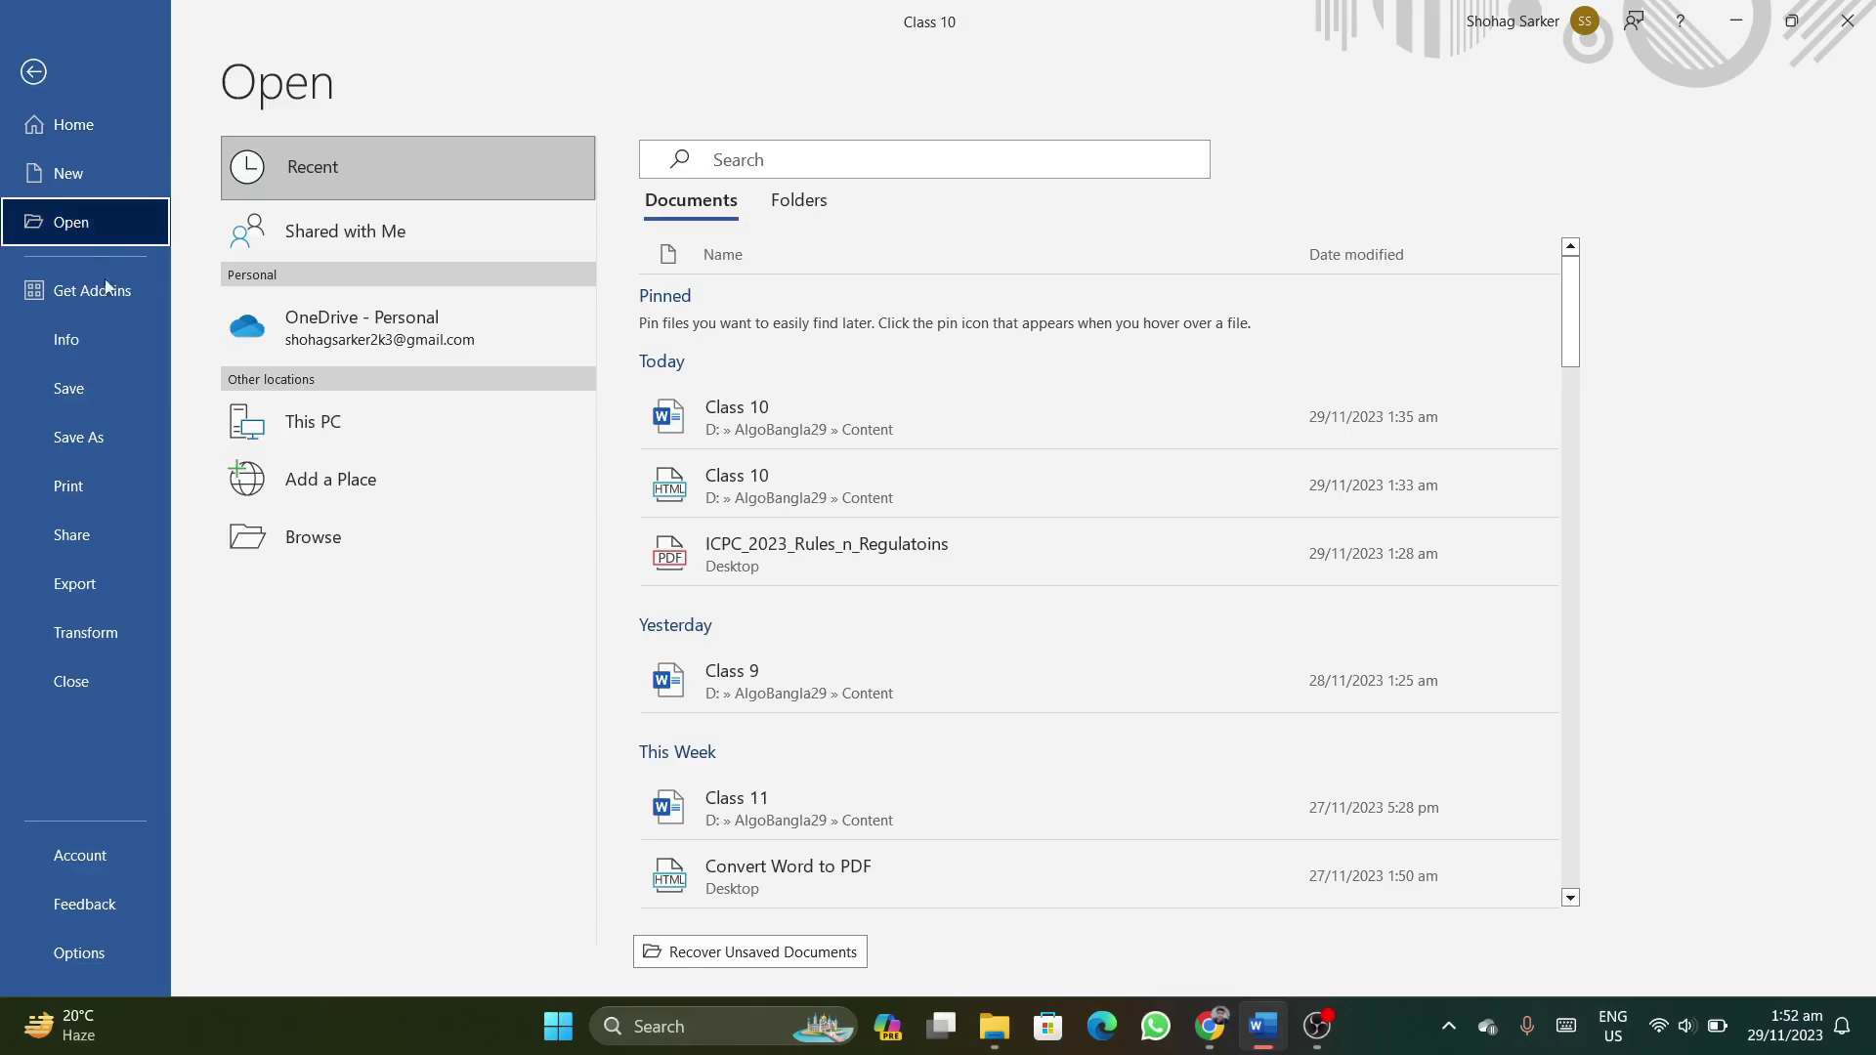
{"action": "left_click", "coordinate": [289, 536]}
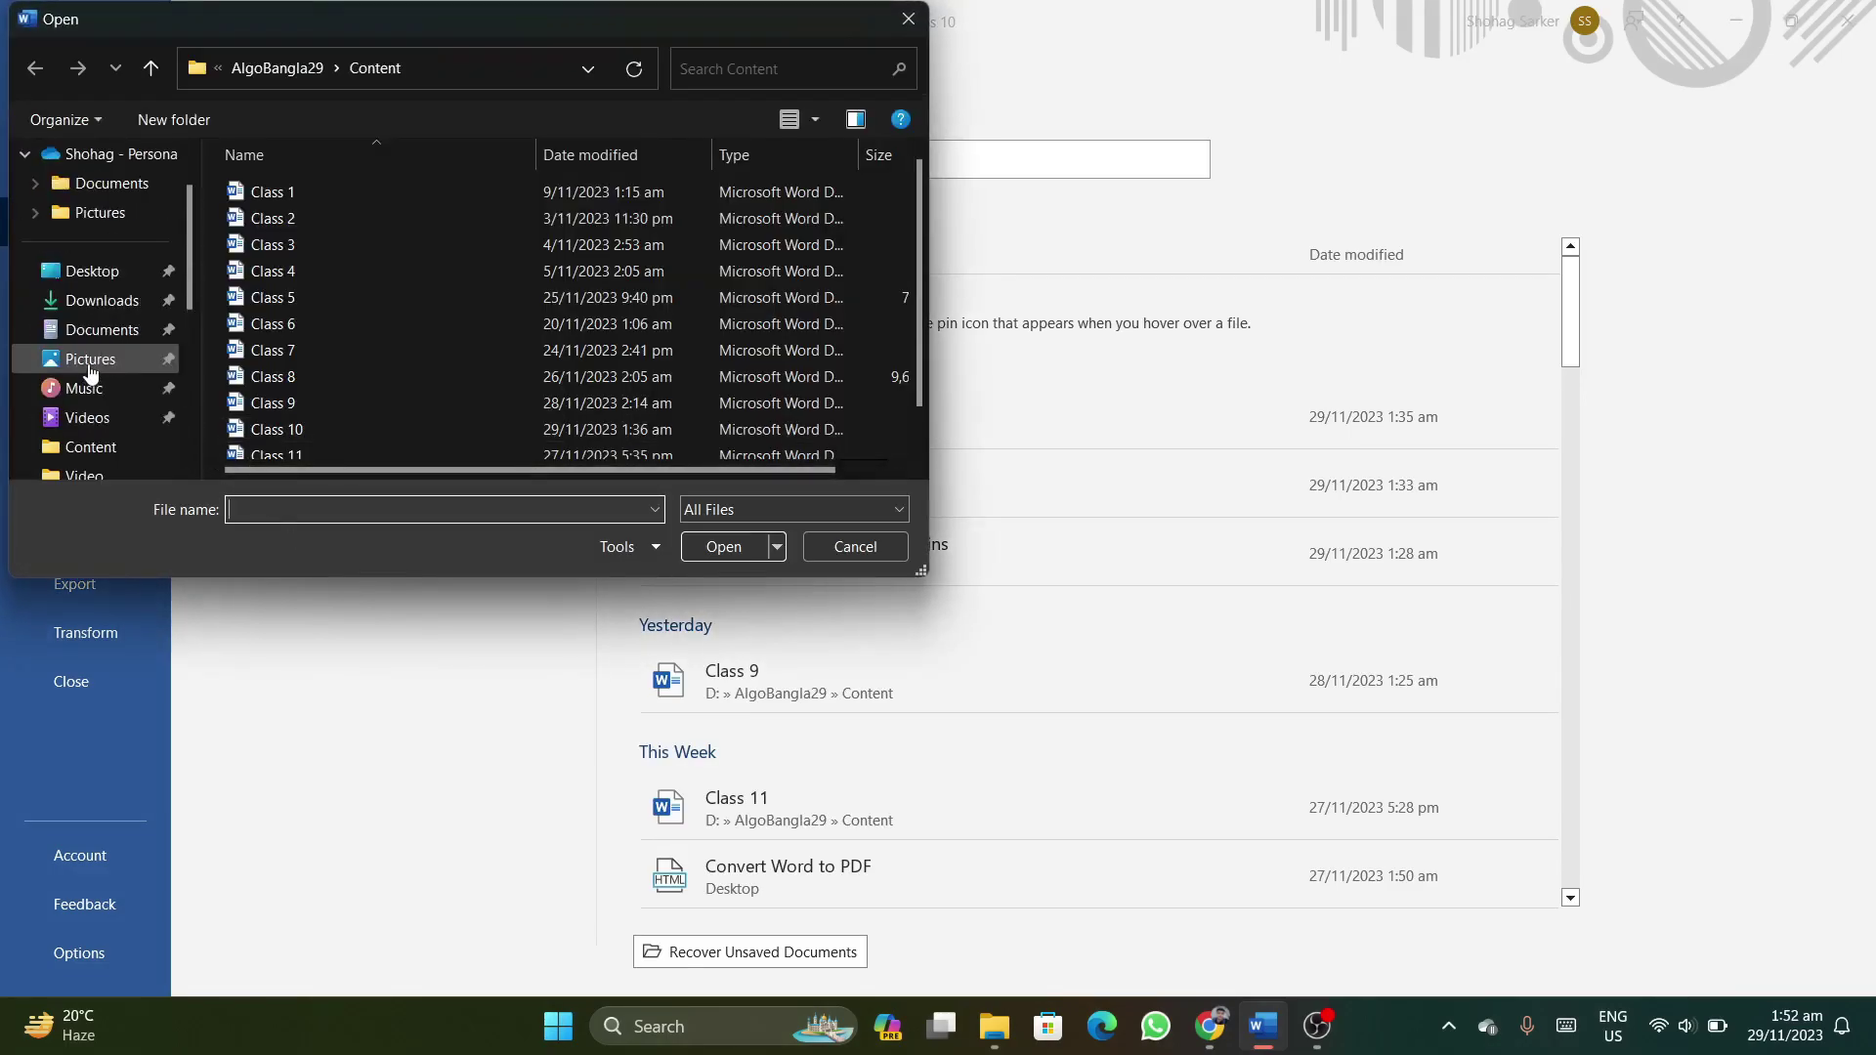
{"action": "left_click", "coordinate": [88, 389]}
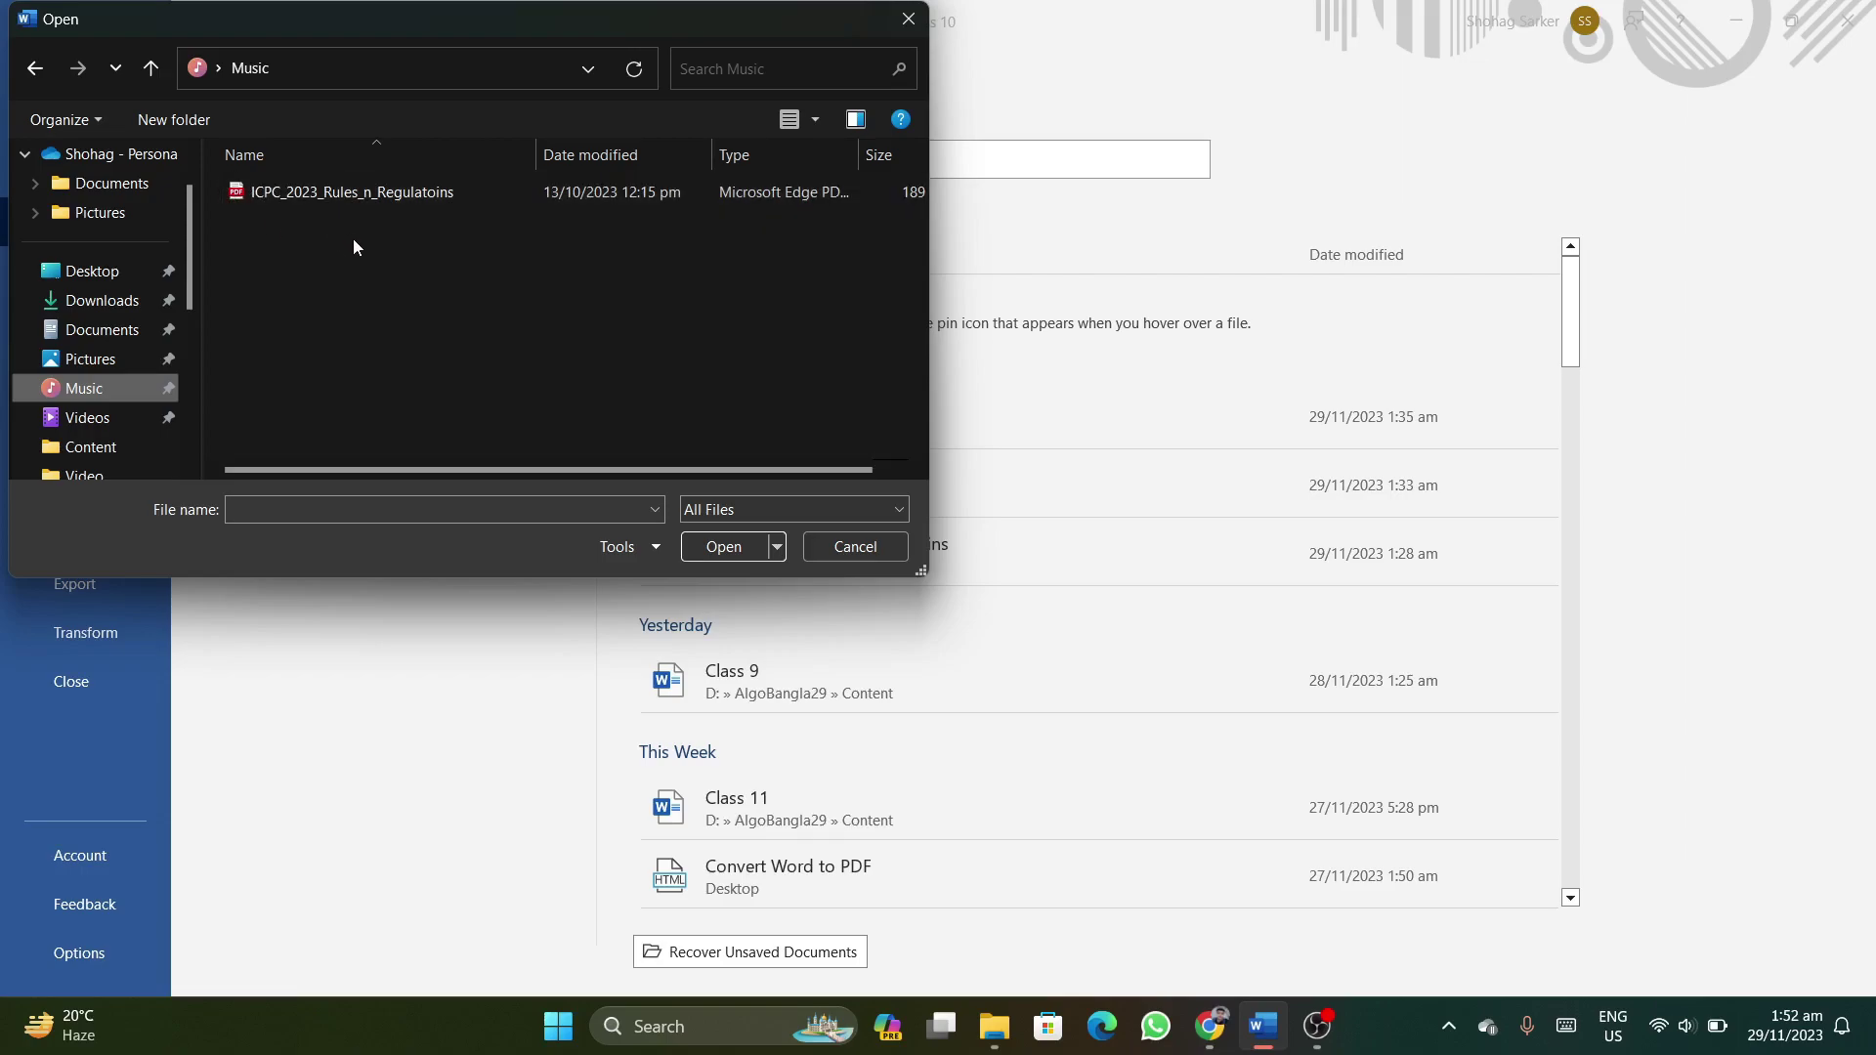
{"action": "left_click", "coordinate": [351, 195]}
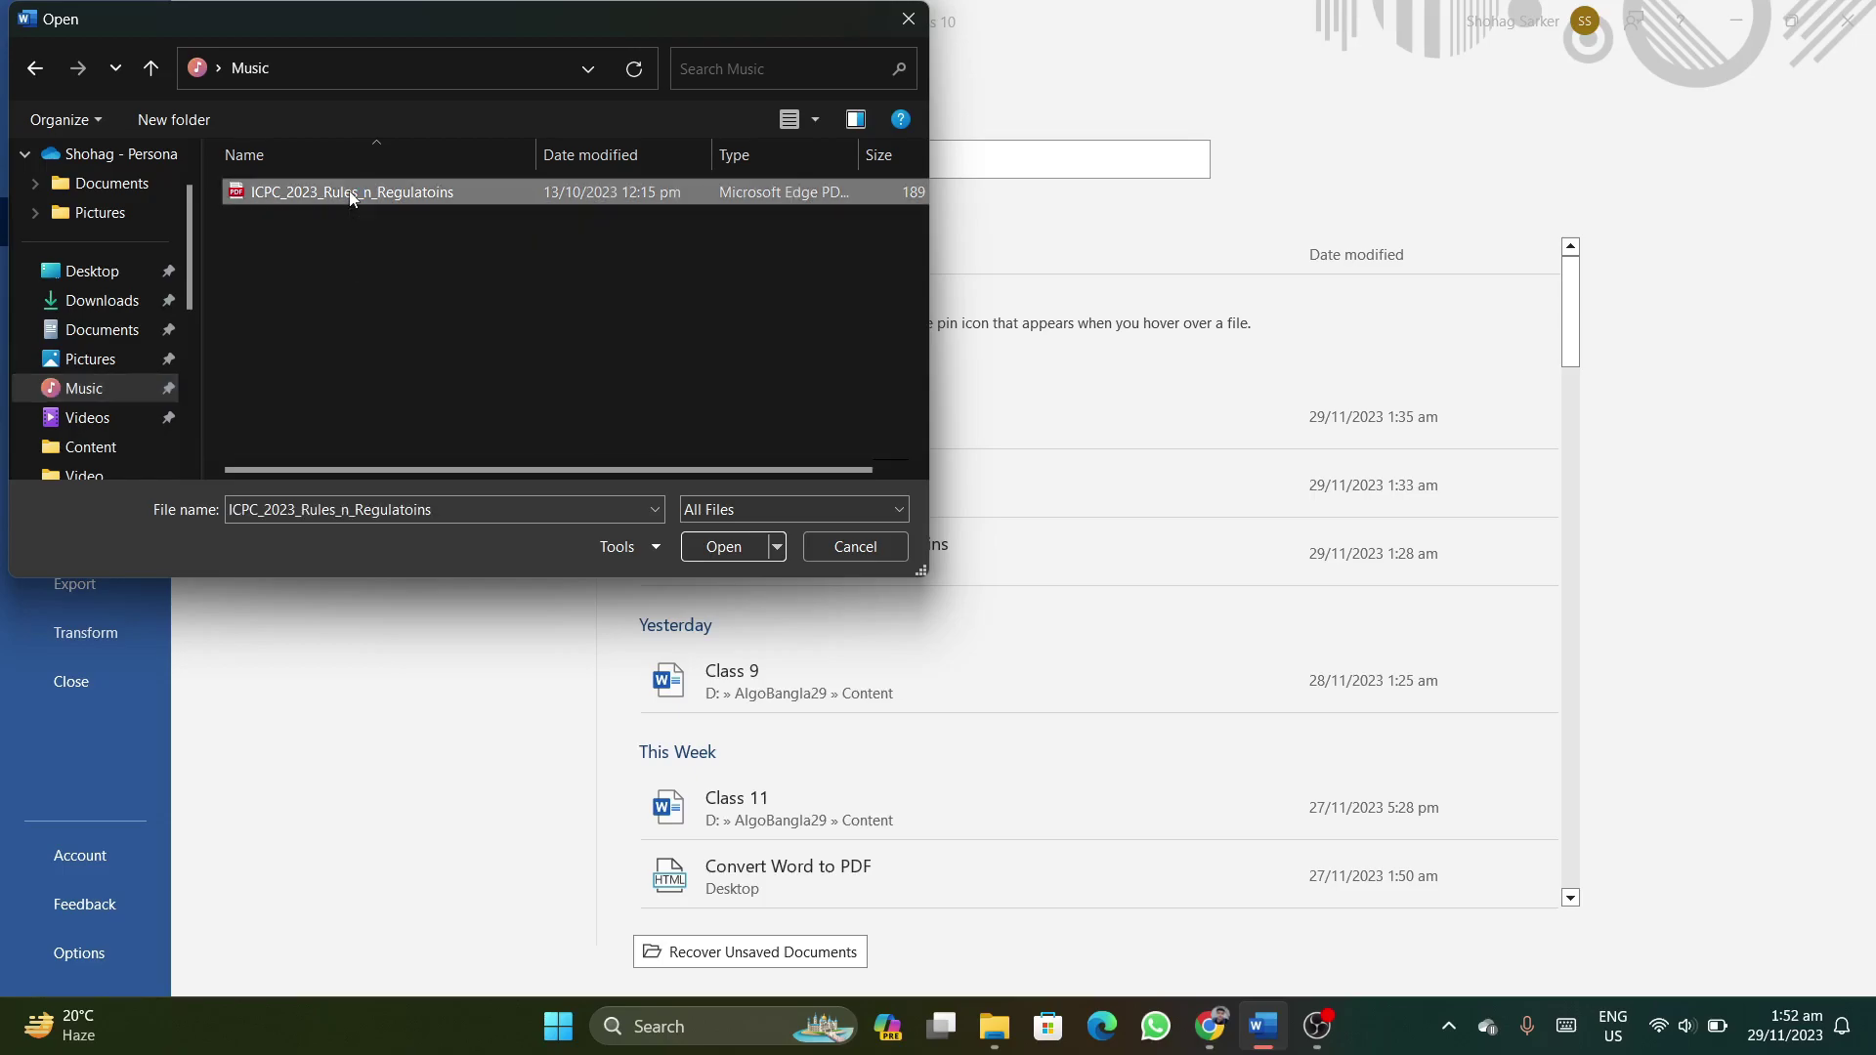
{"action": "left_click", "coordinate": [696, 545]}
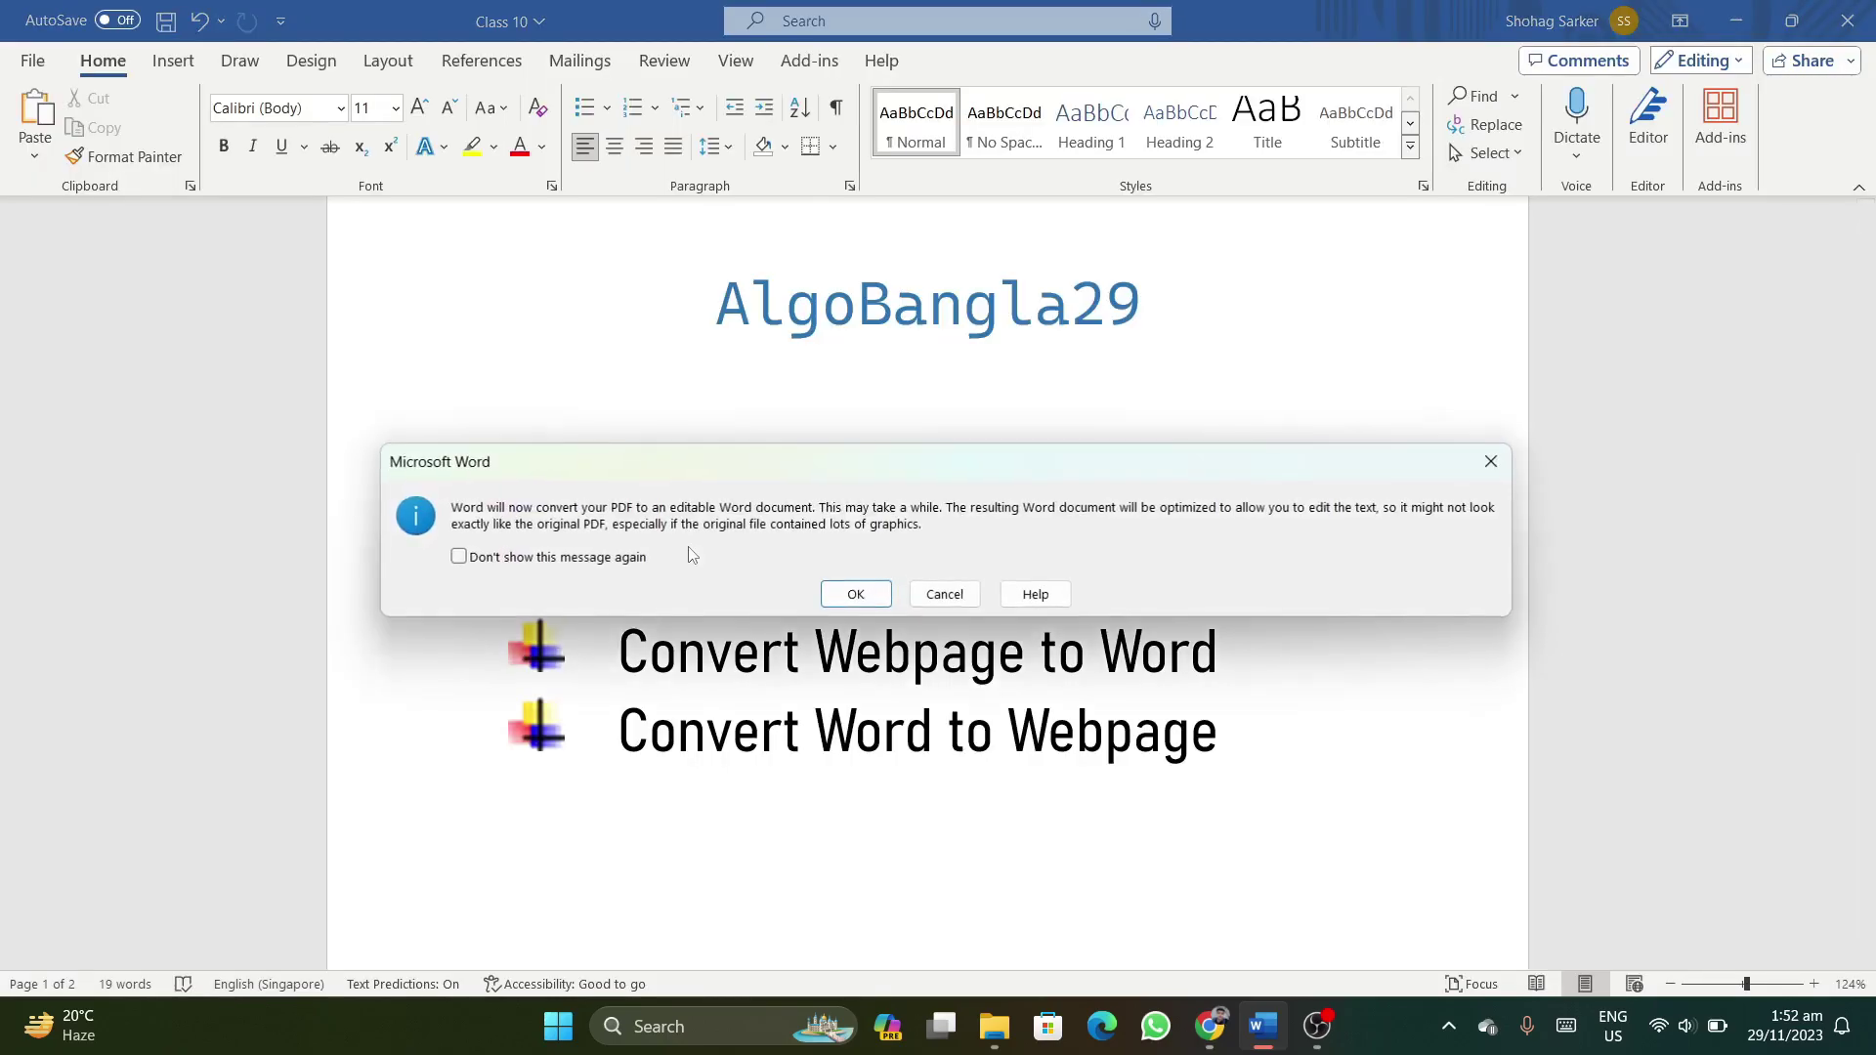
{"action": "left_click", "coordinate": [855, 595]}
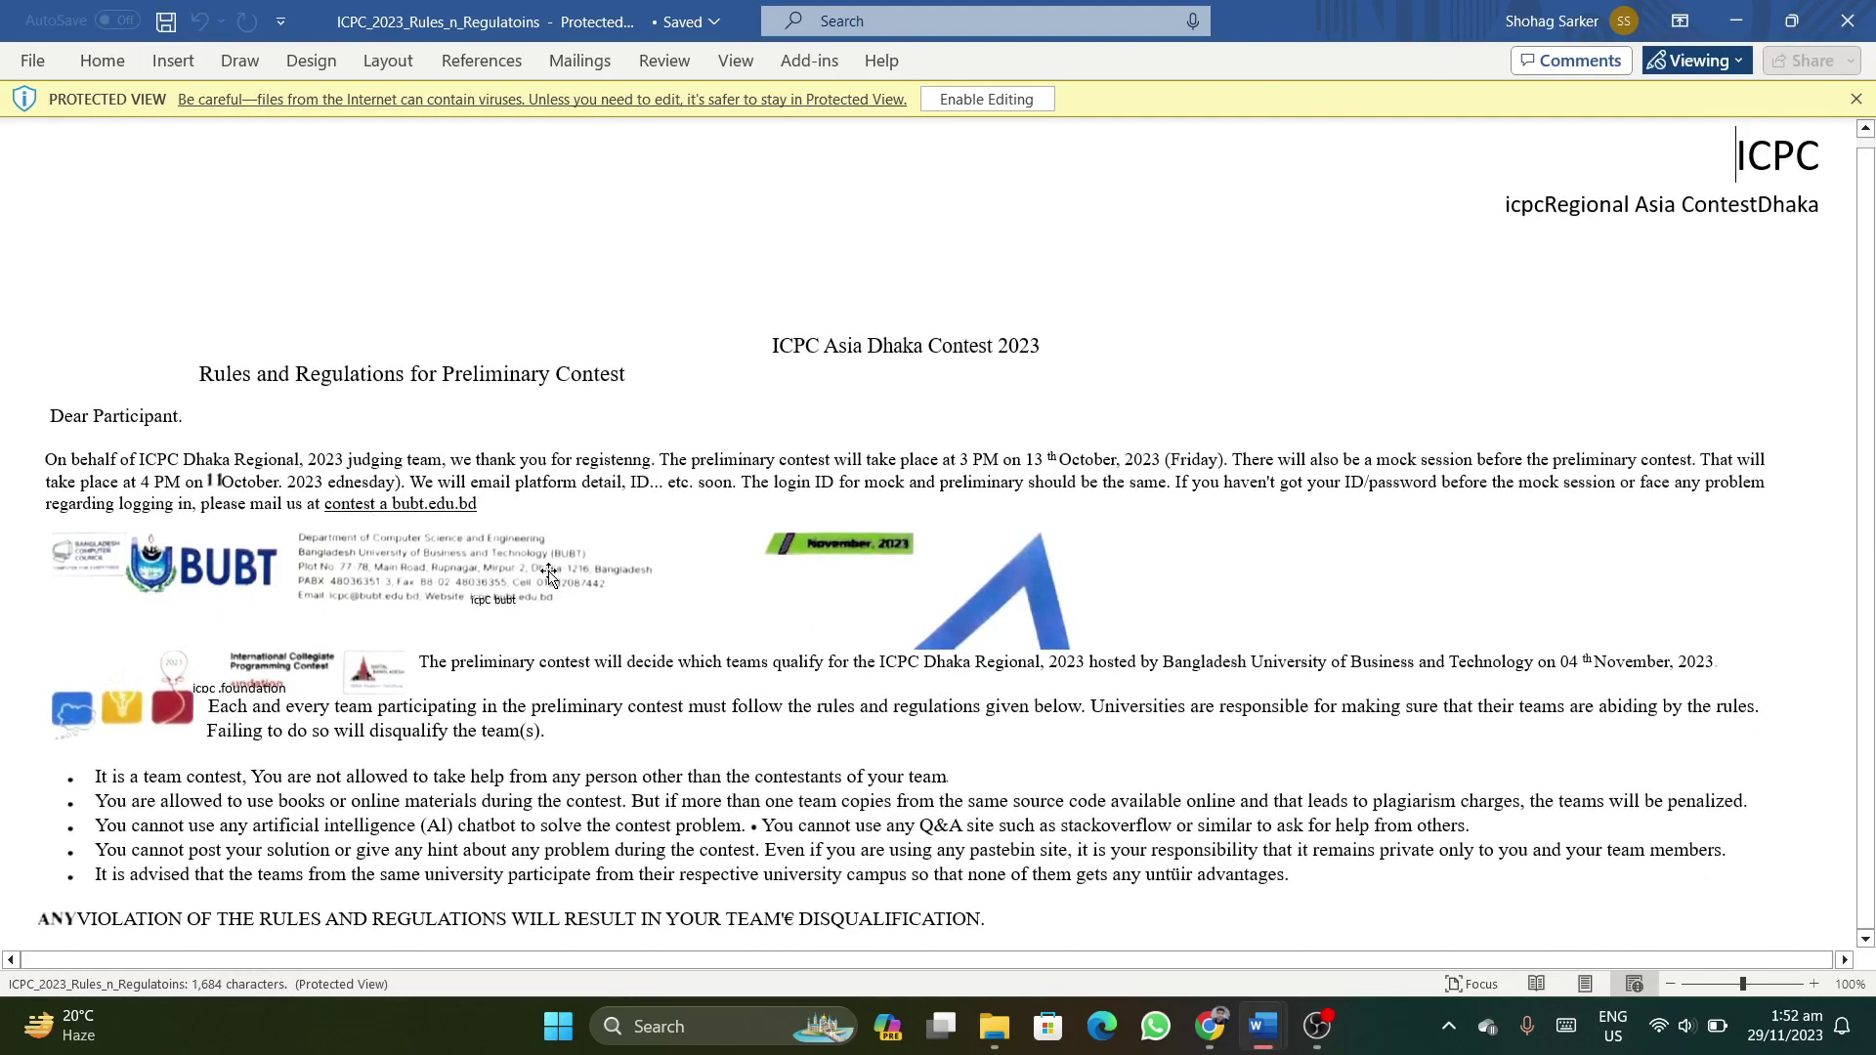
Enable editing for the converted ICPC rules document, accept the PDF conversion again, and look through its text.
{"action": "left_click", "coordinate": [977, 98]}
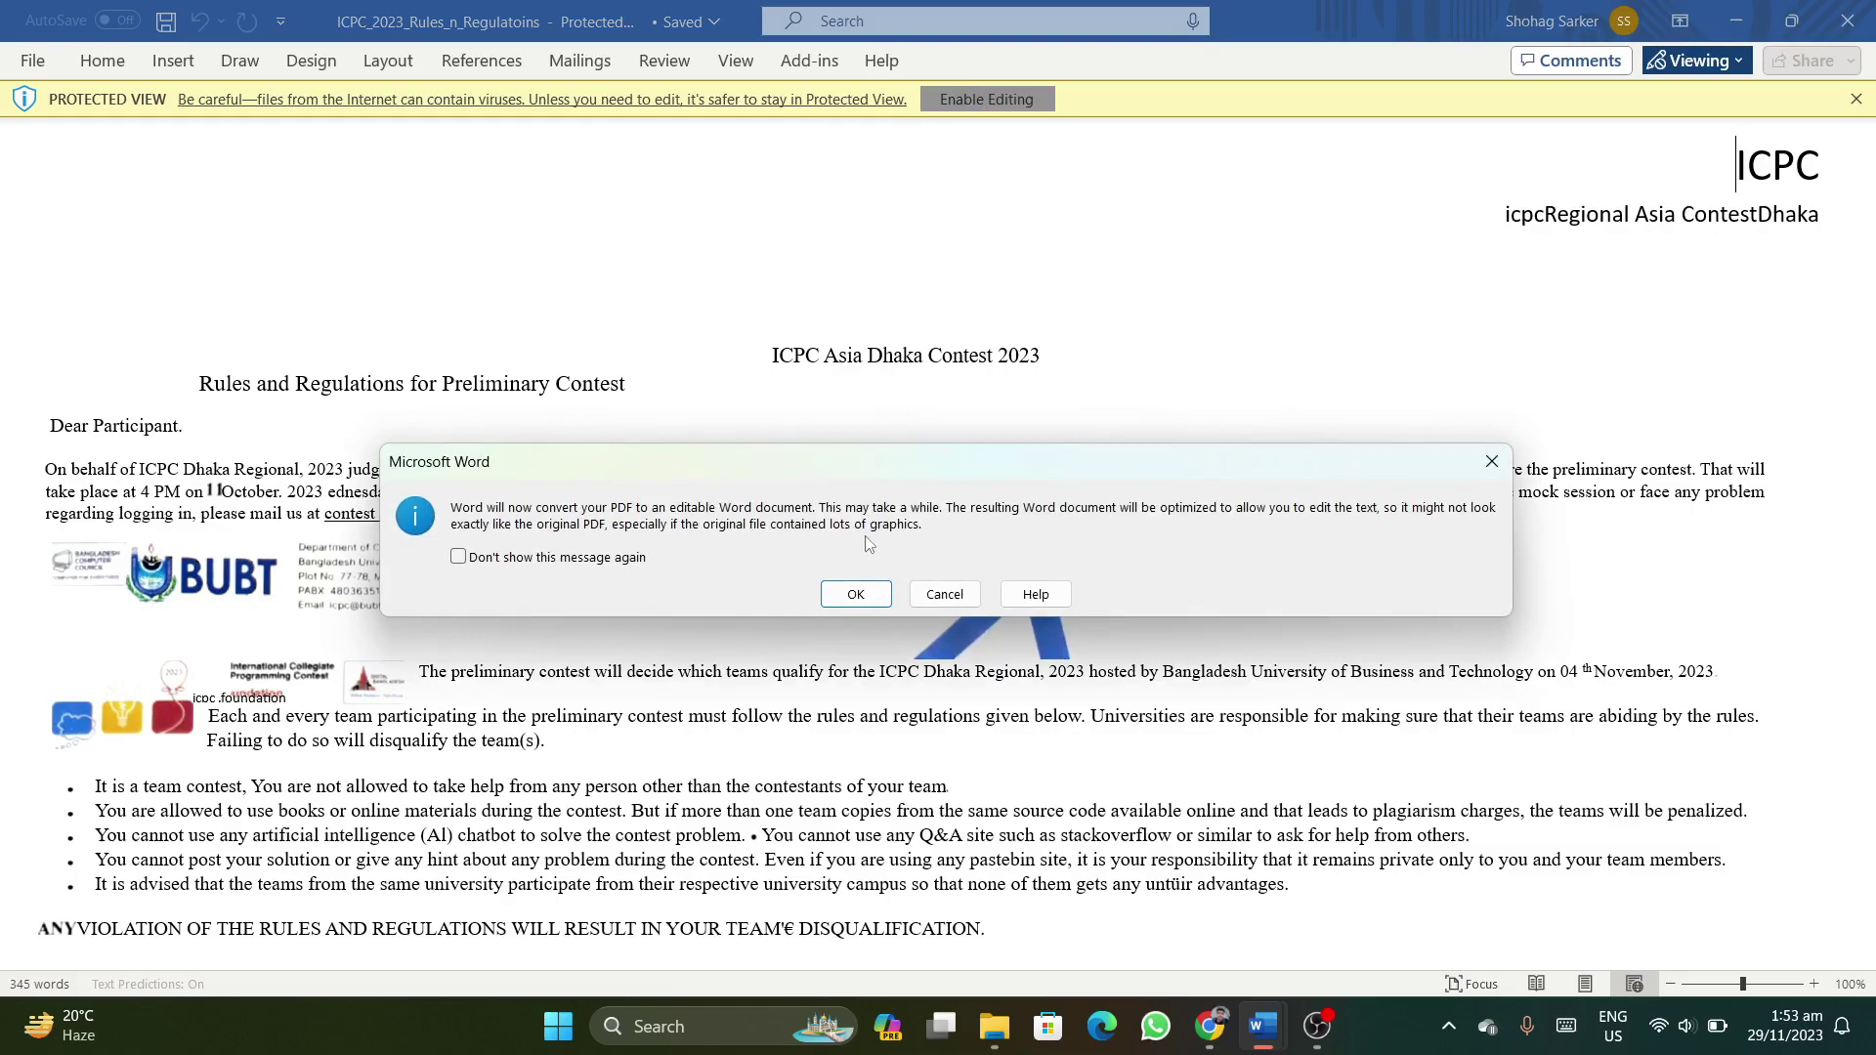
{"action": "left_click", "coordinate": [865, 592]}
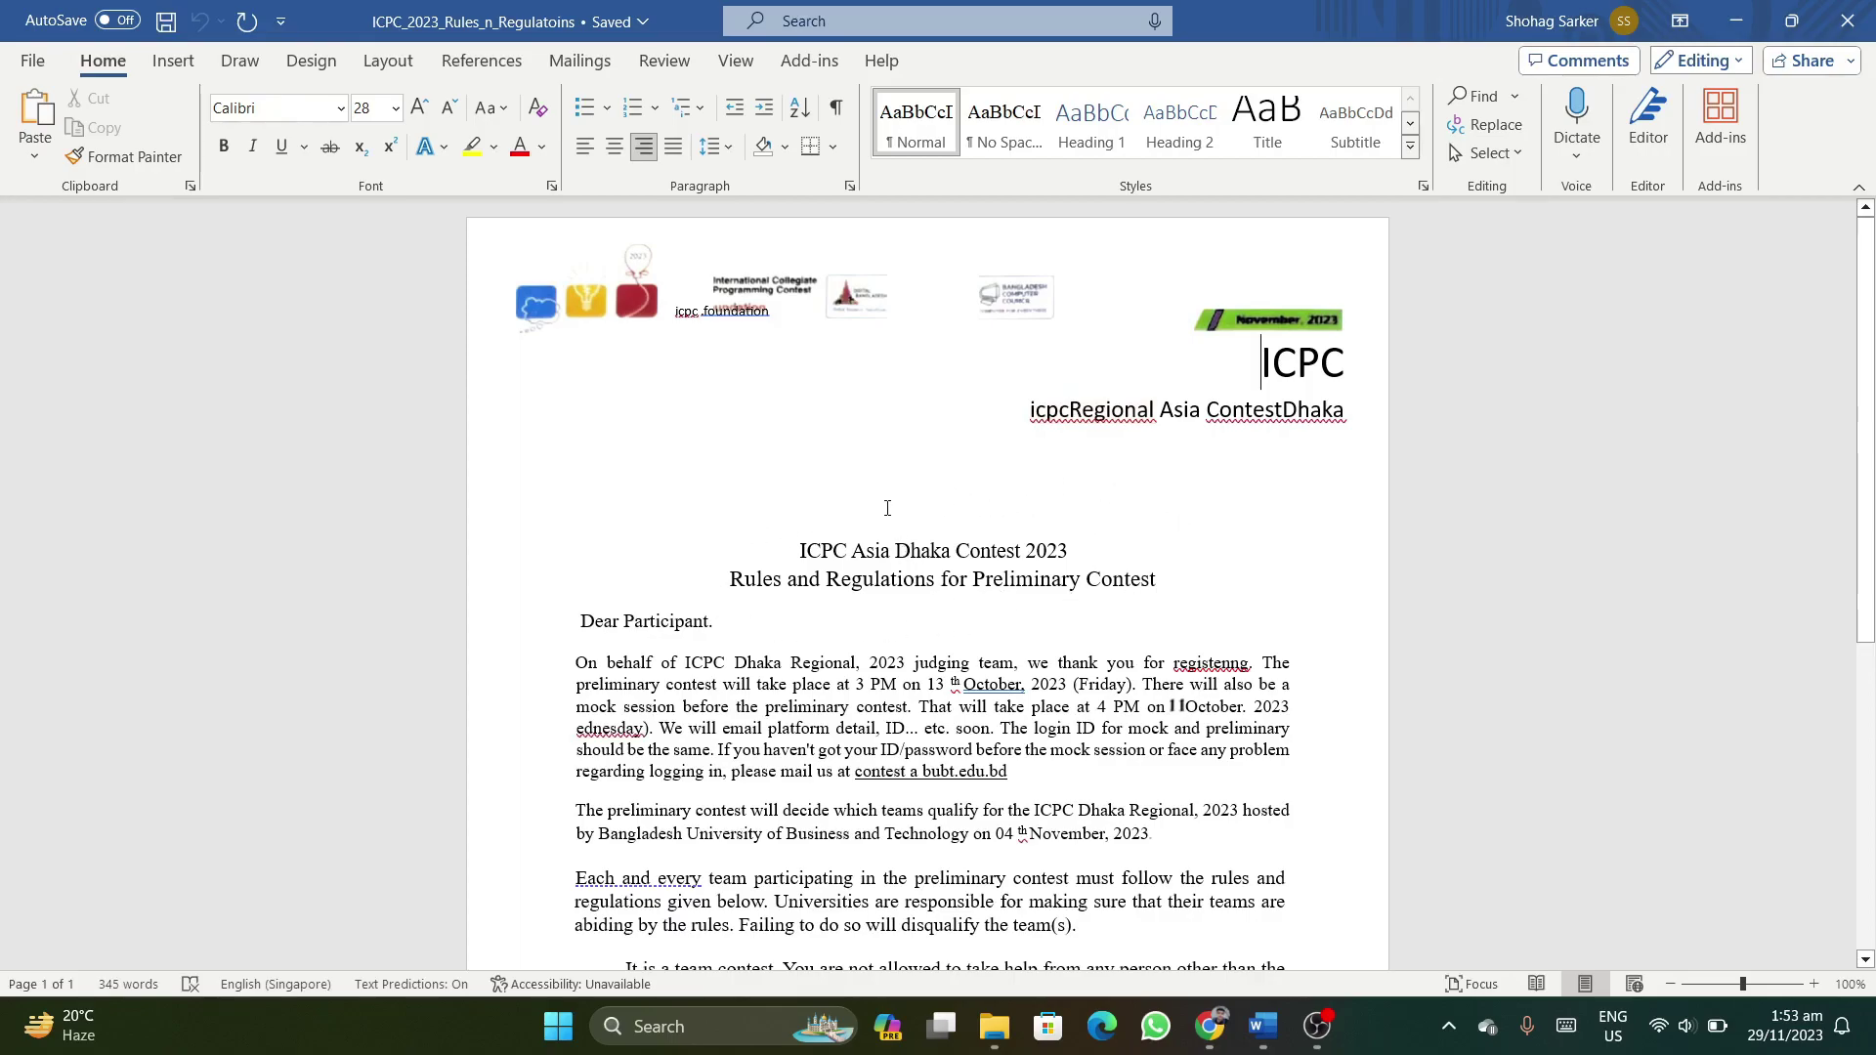
{"action": "scroll", "coordinate": [744, 610], "scroll_direction": "down", "scroll_amount": 1}
{"action": "scroll", "coordinate": [772, 616], "scroll_direction": "down", "scroll_amount": 3}
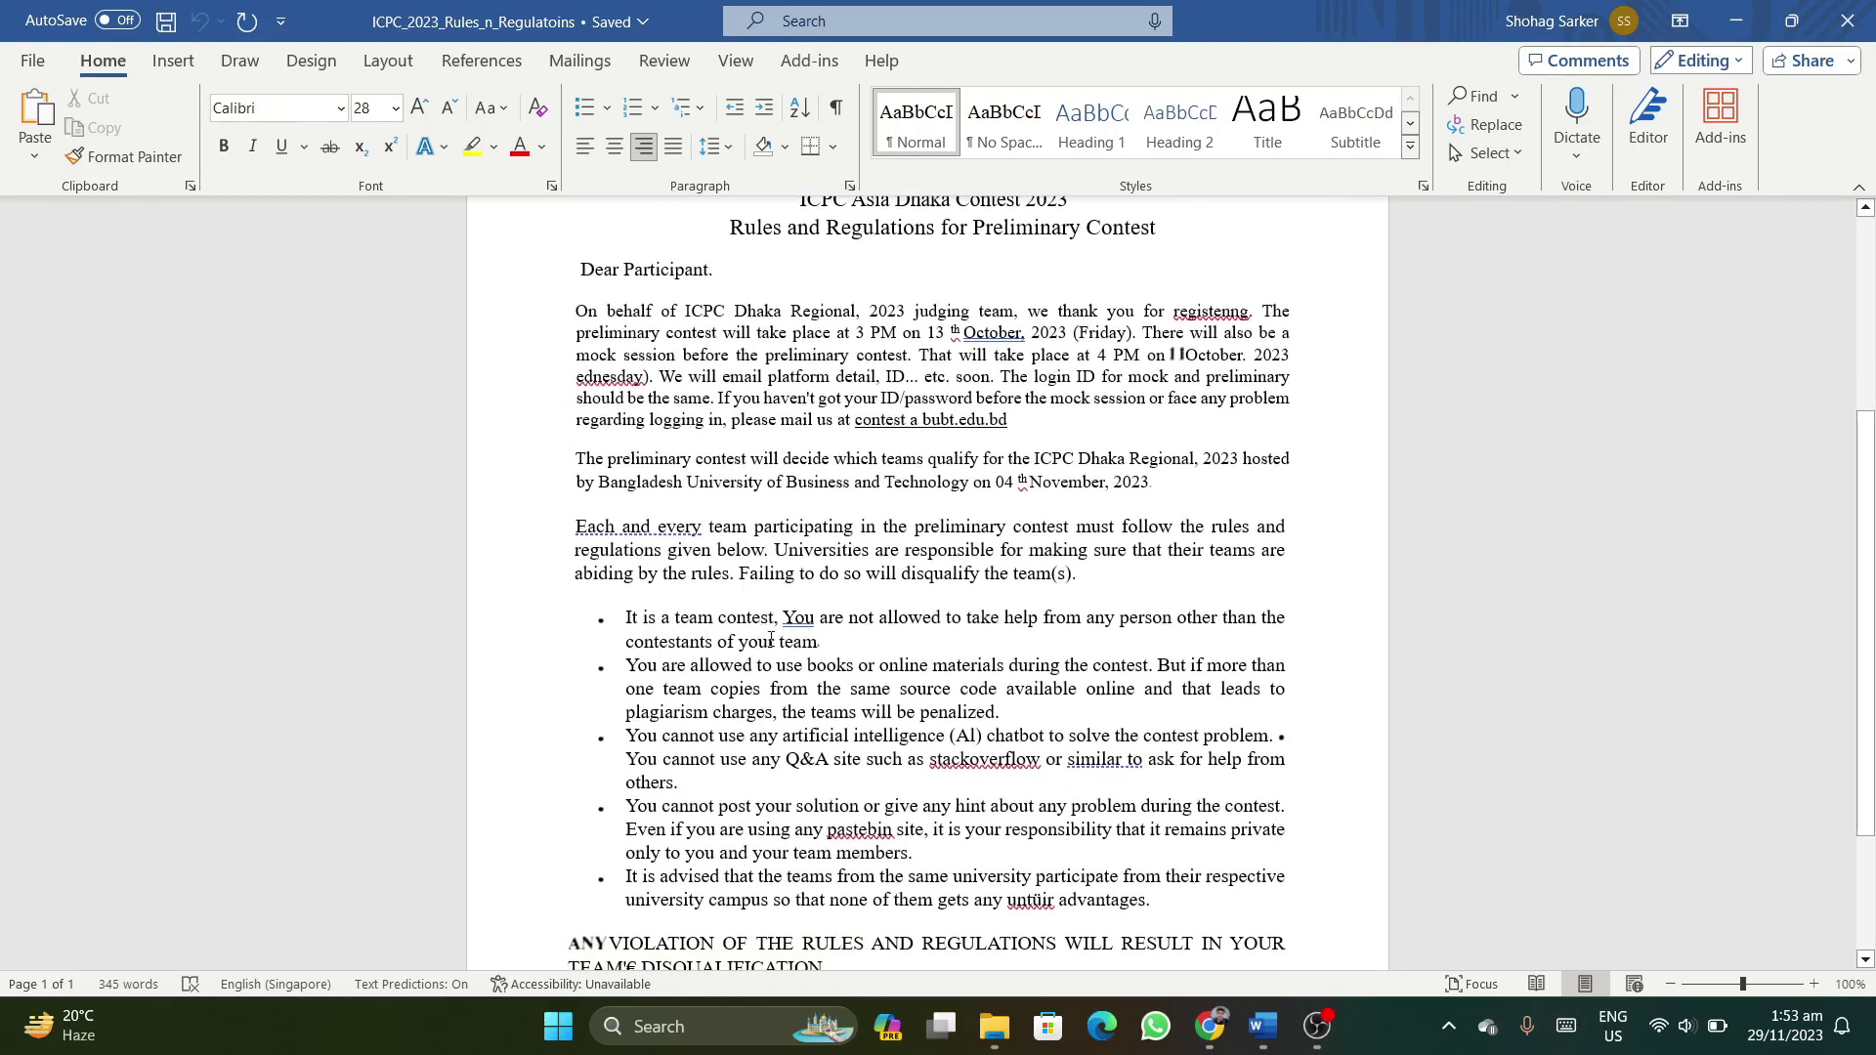
{"action": "left_click", "coordinate": [817, 621]}
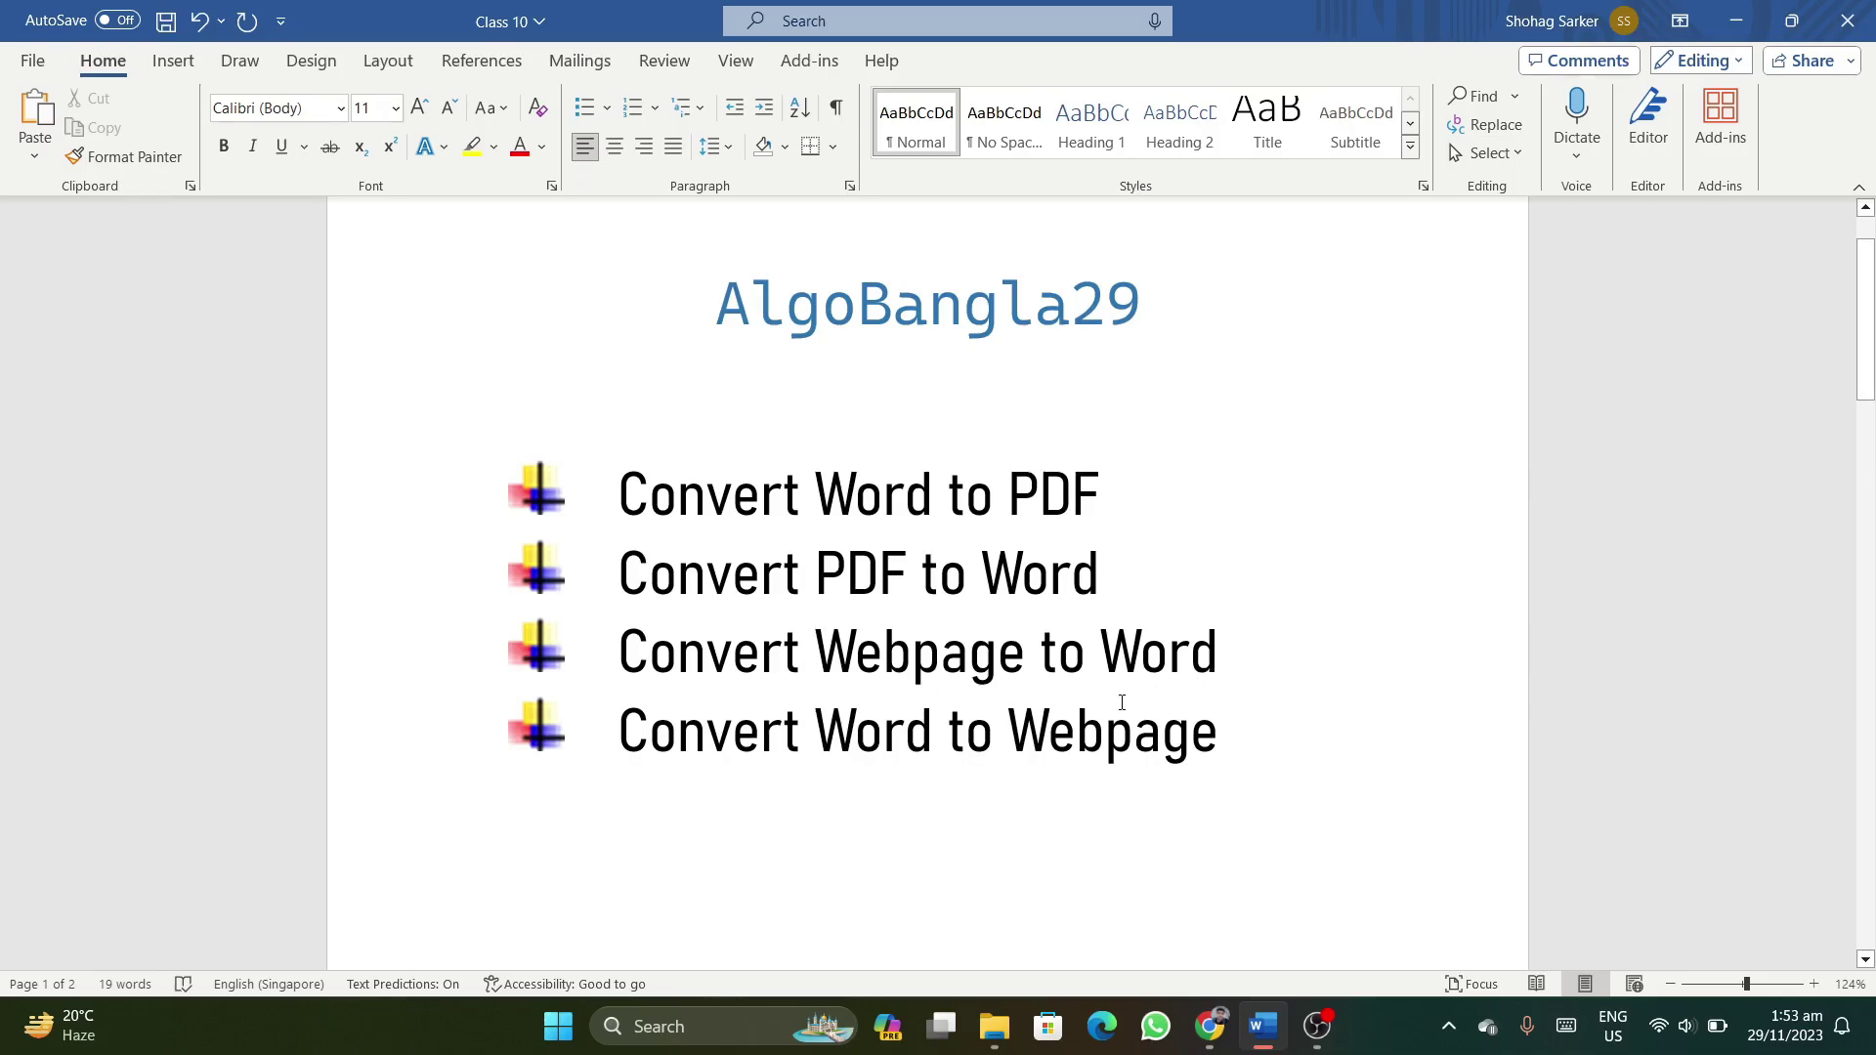
Switch to Chrome and copy the web address of the Banglapedia main page.
{"action": "scroll", "coordinate": [1123, 707], "scroll_direction": "down", "scroll_amount": 2}
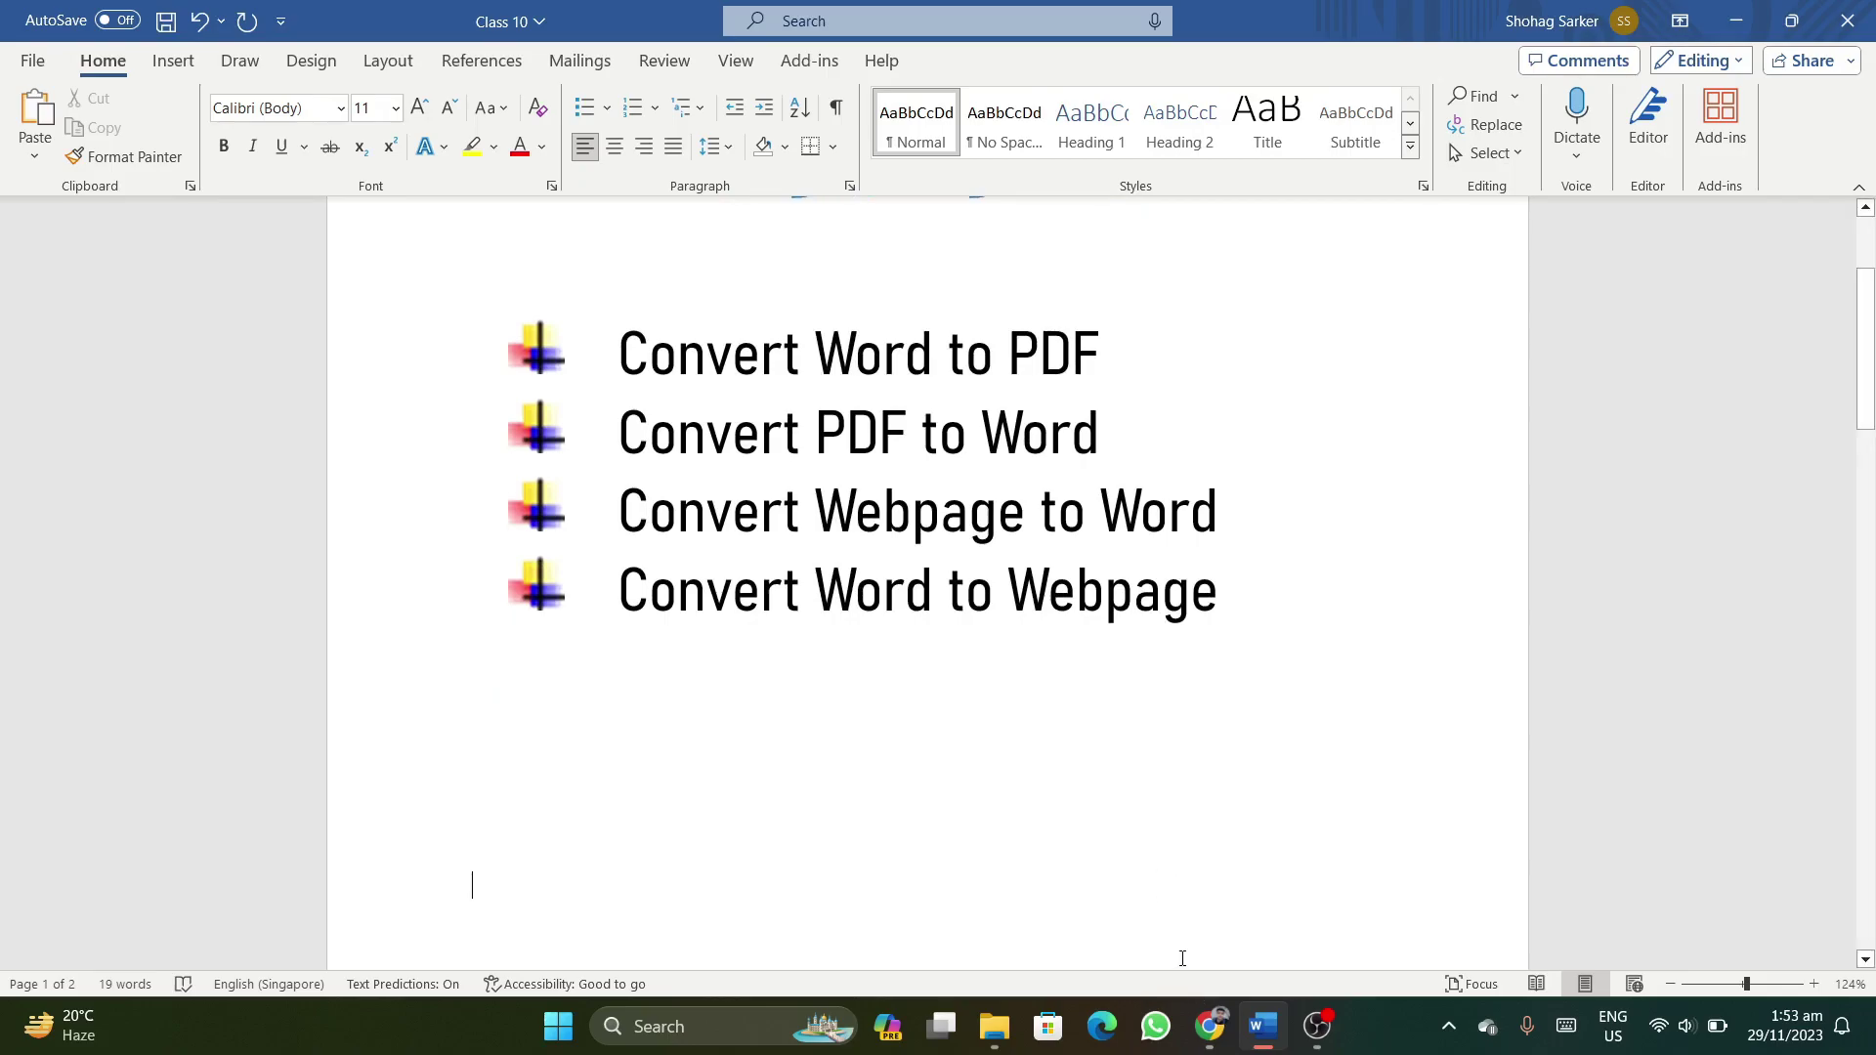
{"action": "left_click", "coordinate": [1208, 1028]}
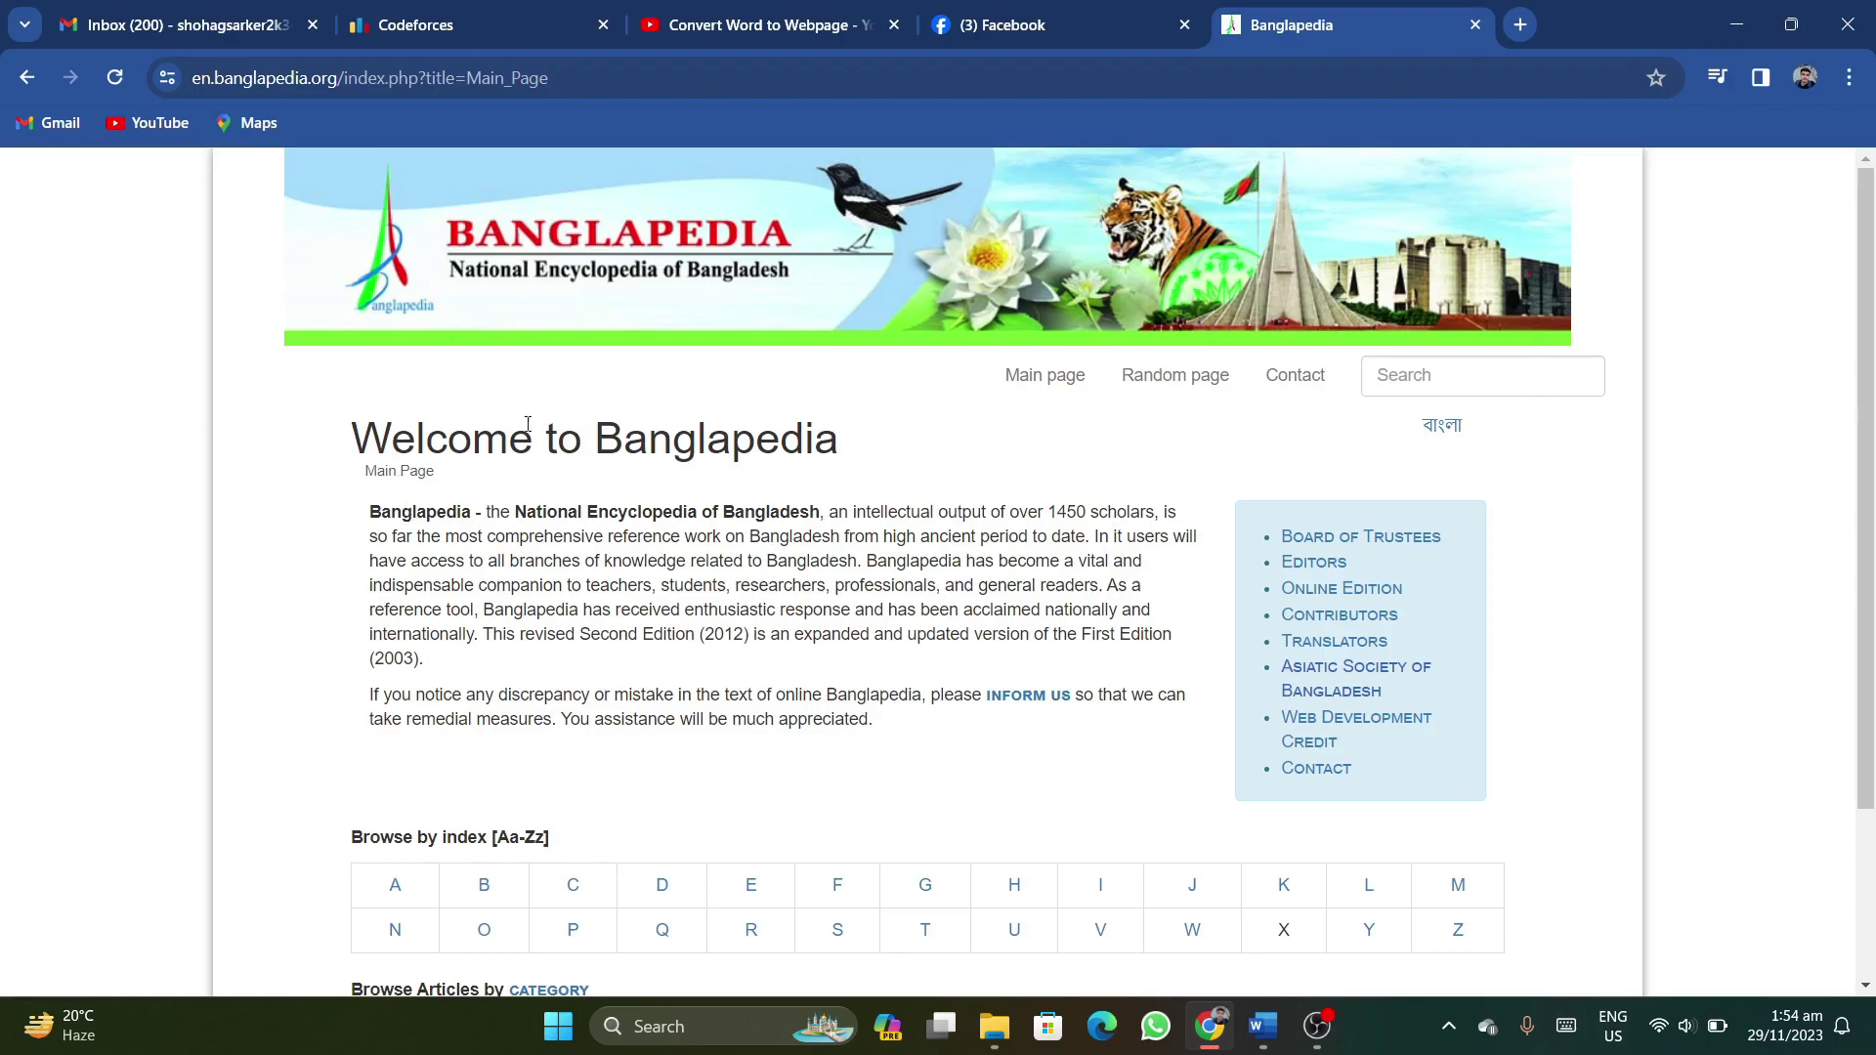
{"action": "left_click", "coordinate": [584, 87]}
{"action": "key", "text": "ctrl+c"}
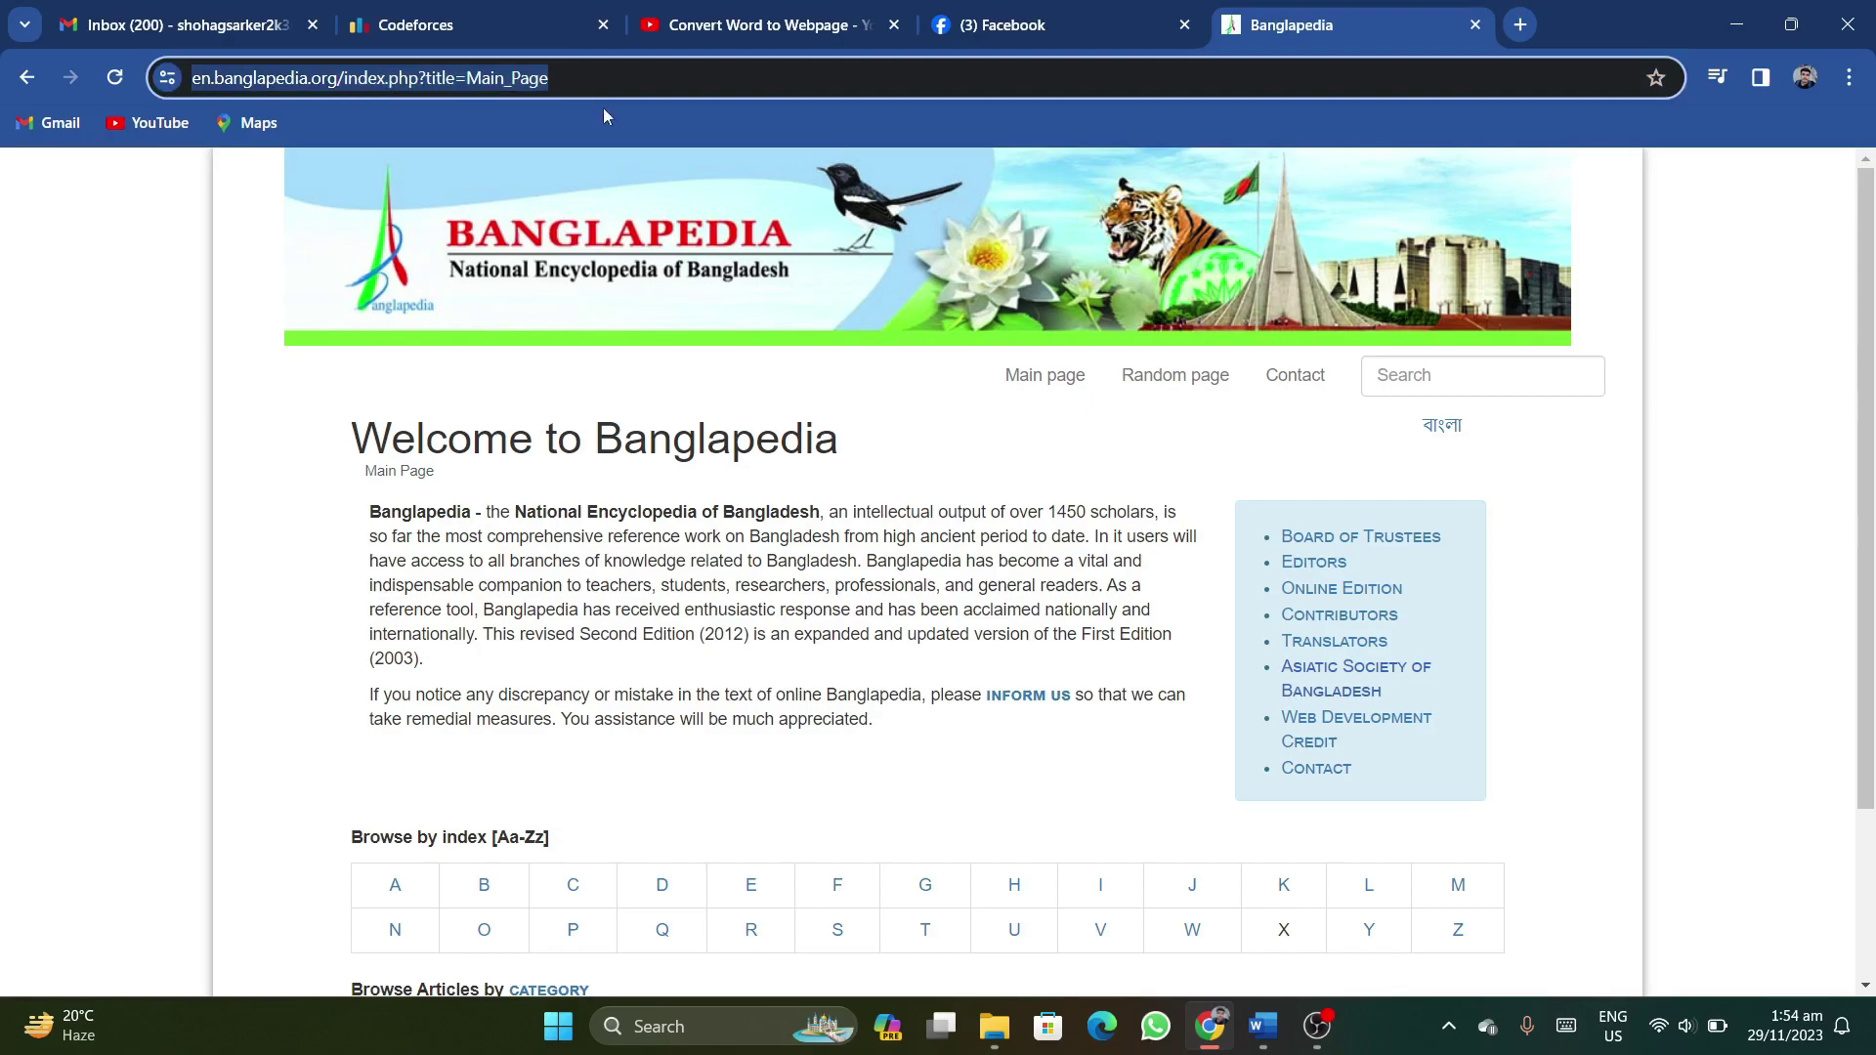
{"action": "left_click", "coordinate": [1263, 1026]}
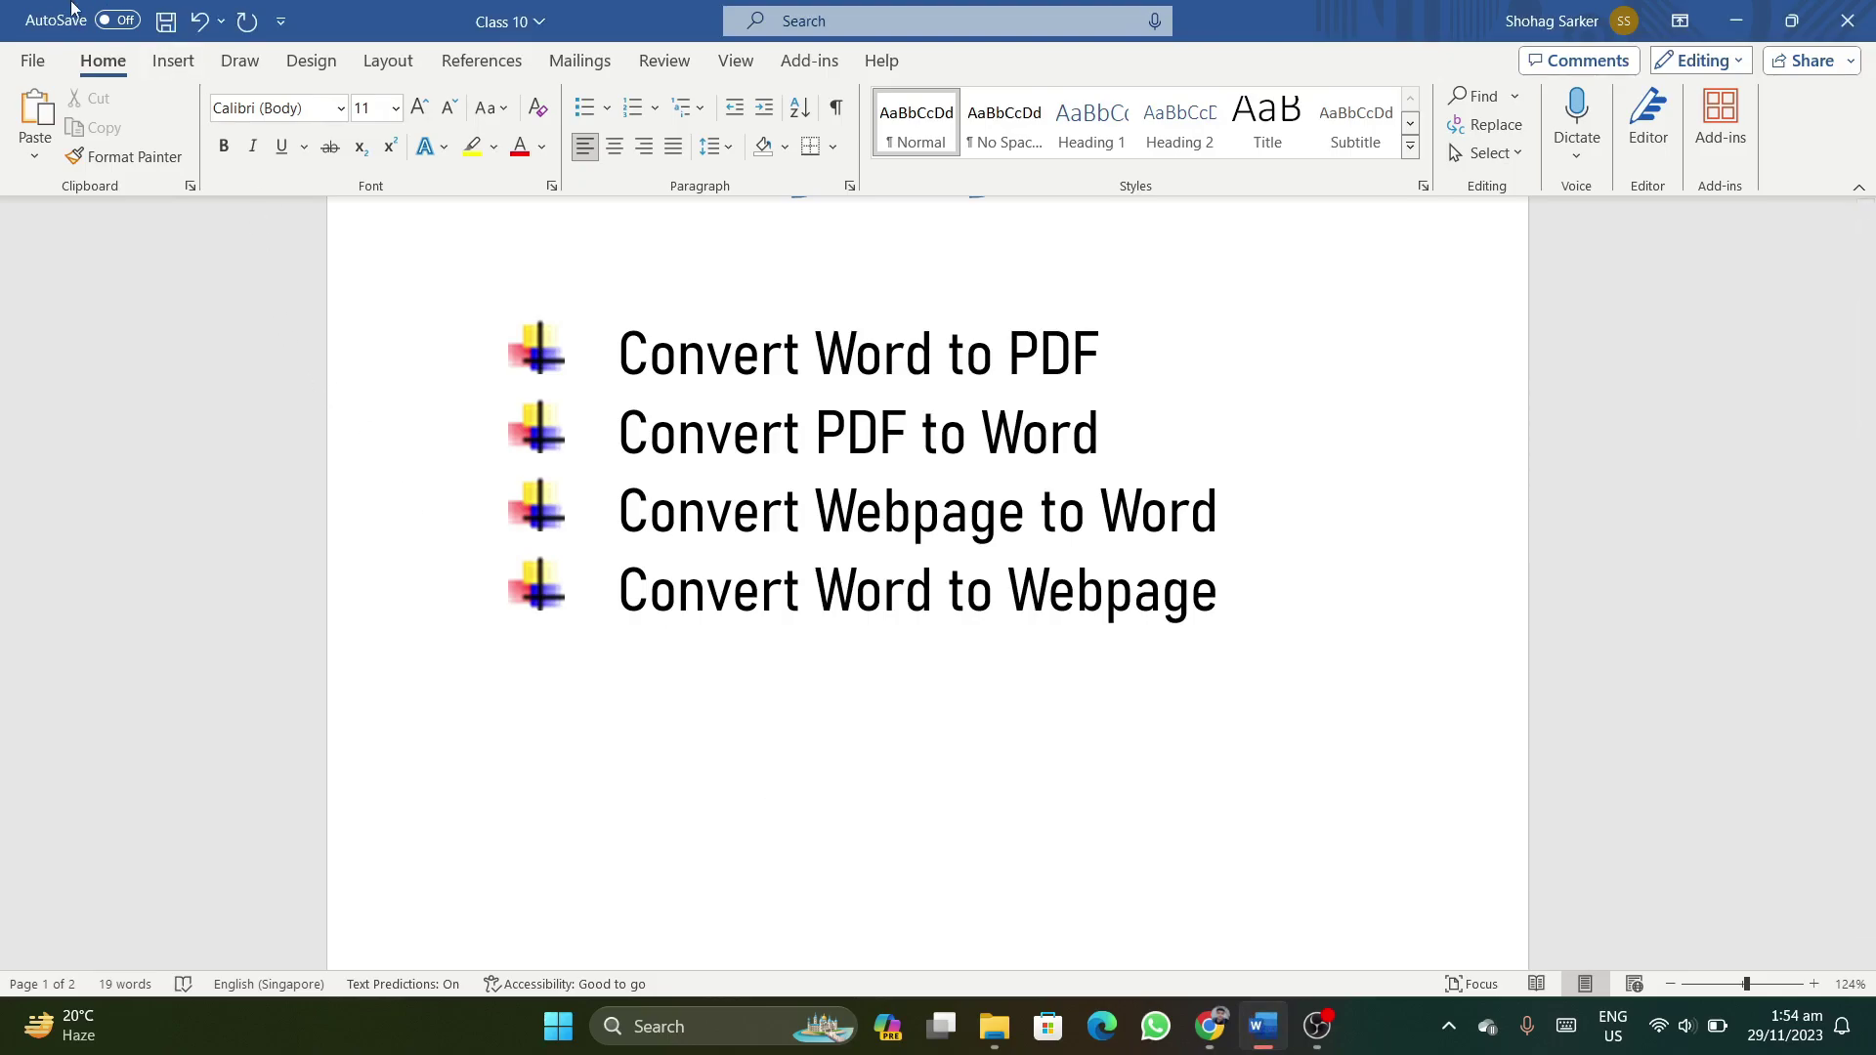
{"action": "left_click", "coordinate": [27, 63]}
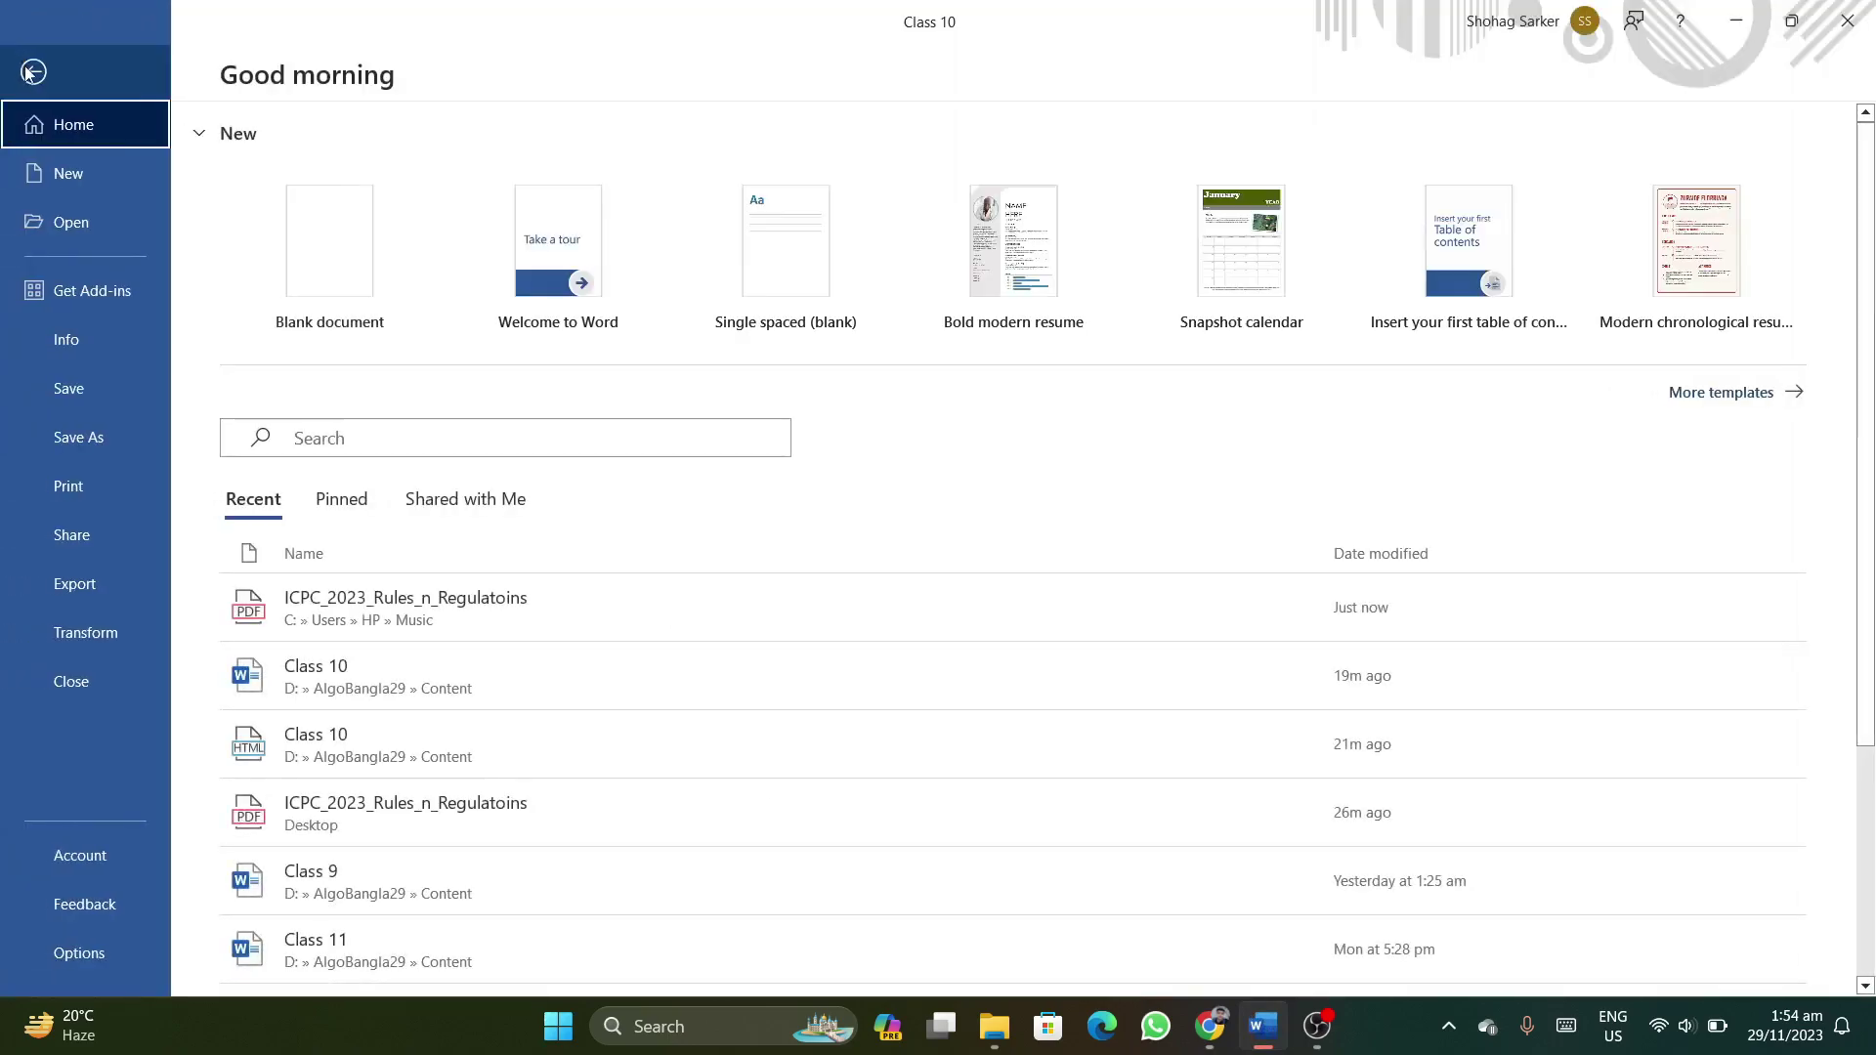
{"action": "left_click", "coordinate": [62, 221]}
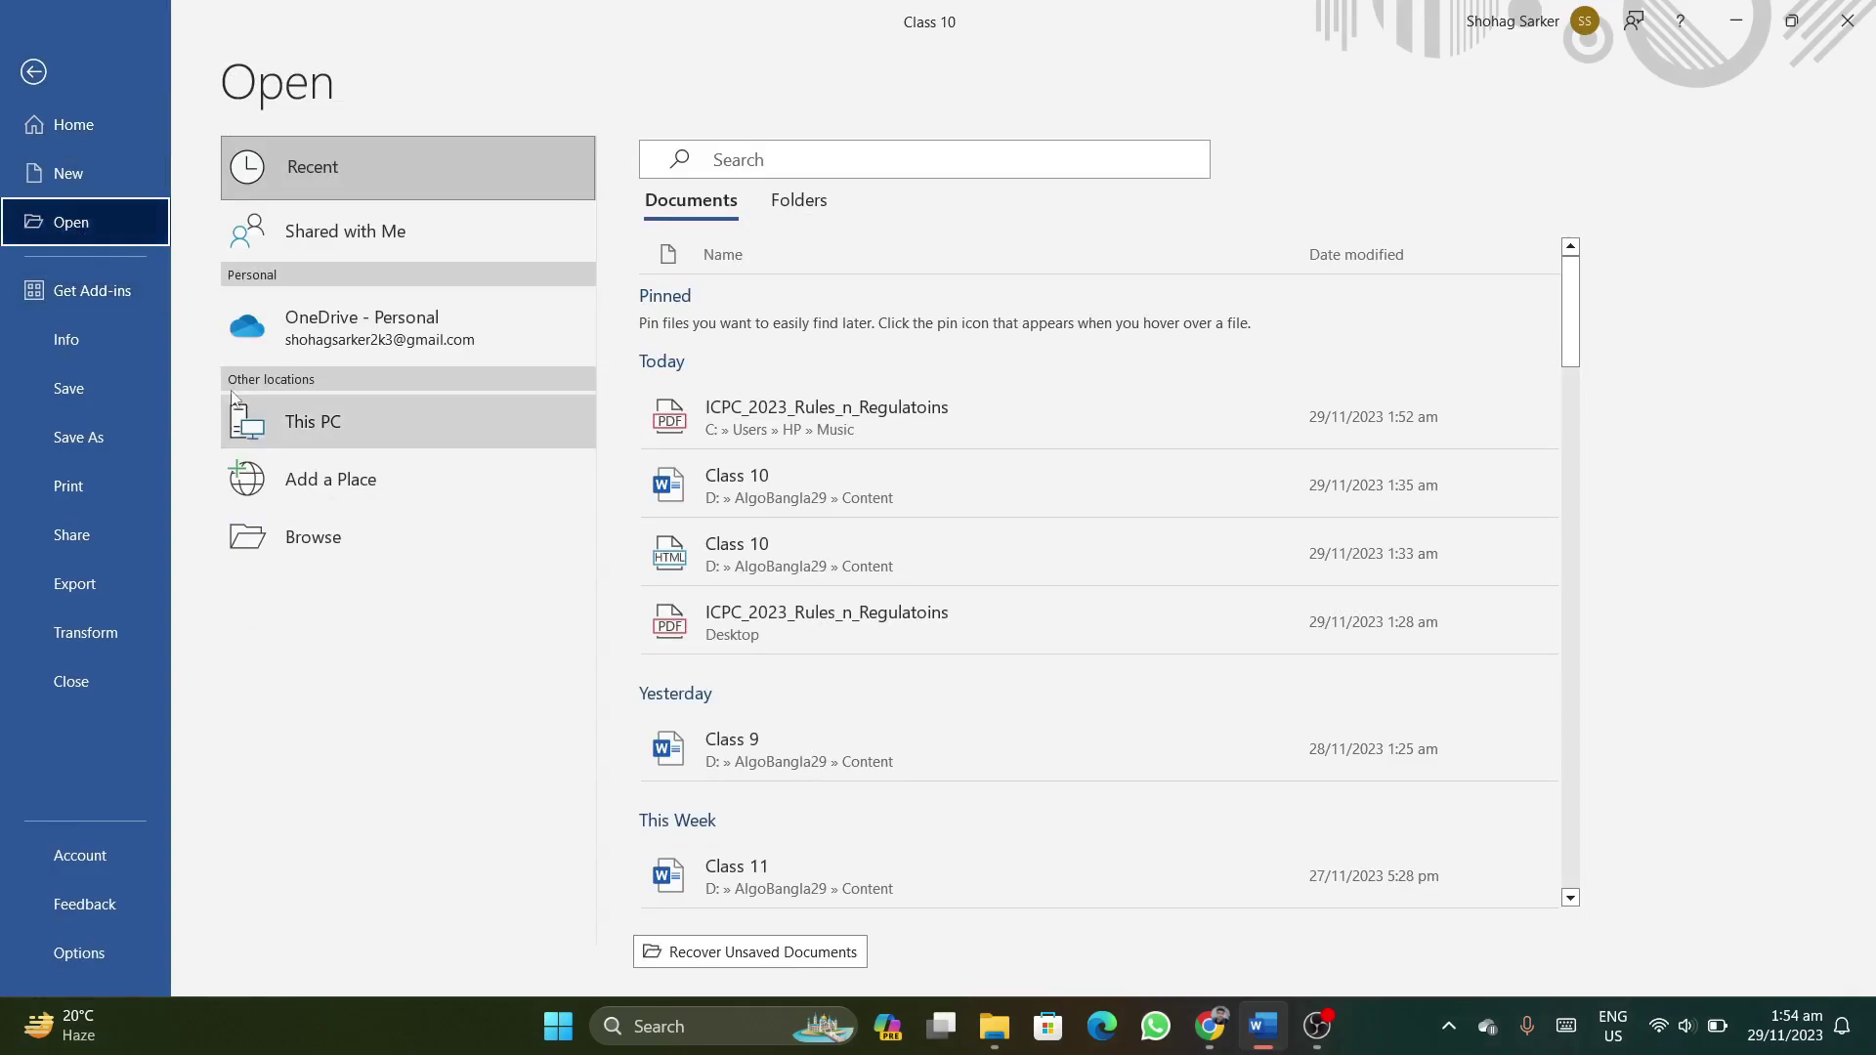
{"action": "left_click", "coordinate": [285, 536]}
{"action": "scroll", "coordinate": [106, 330], "scroll_direction": "up", "scroll_amount": 3}
{"action": "left_click", "coordinate": [93, 183]}
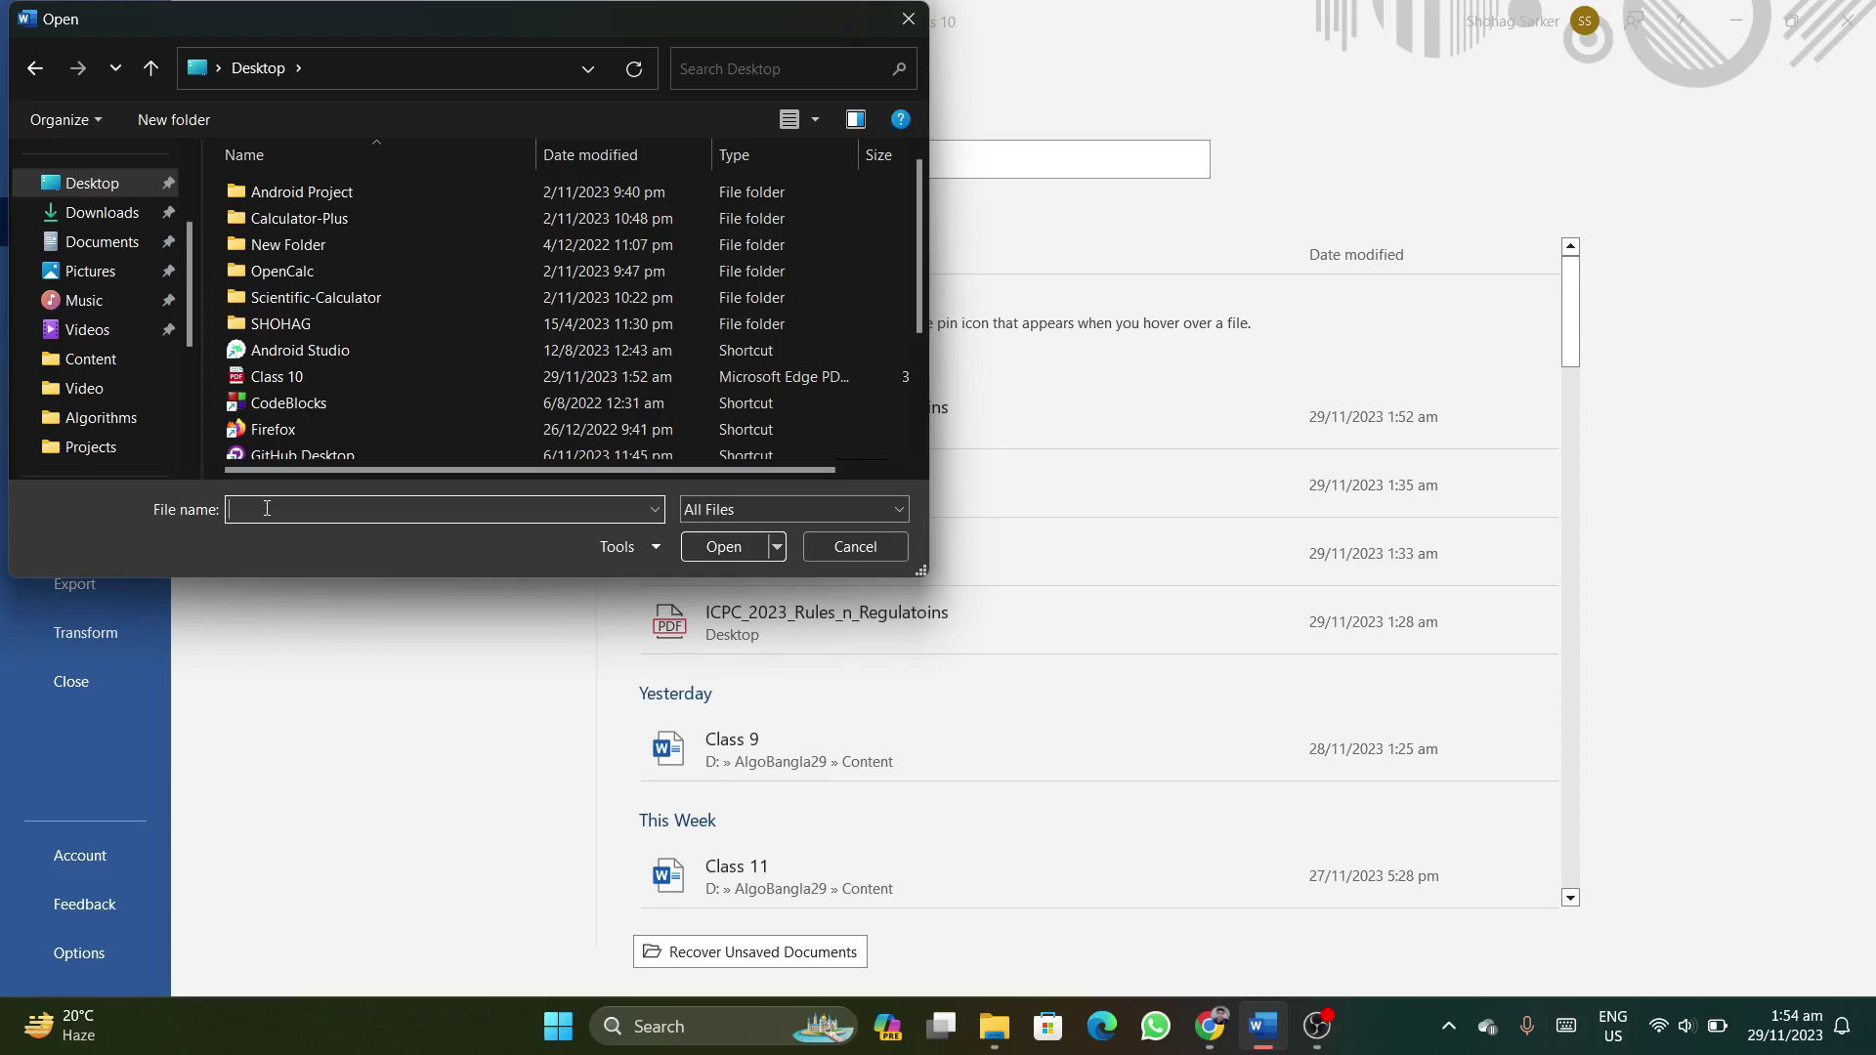
{"action": "key", "text": "ctrl+v"}
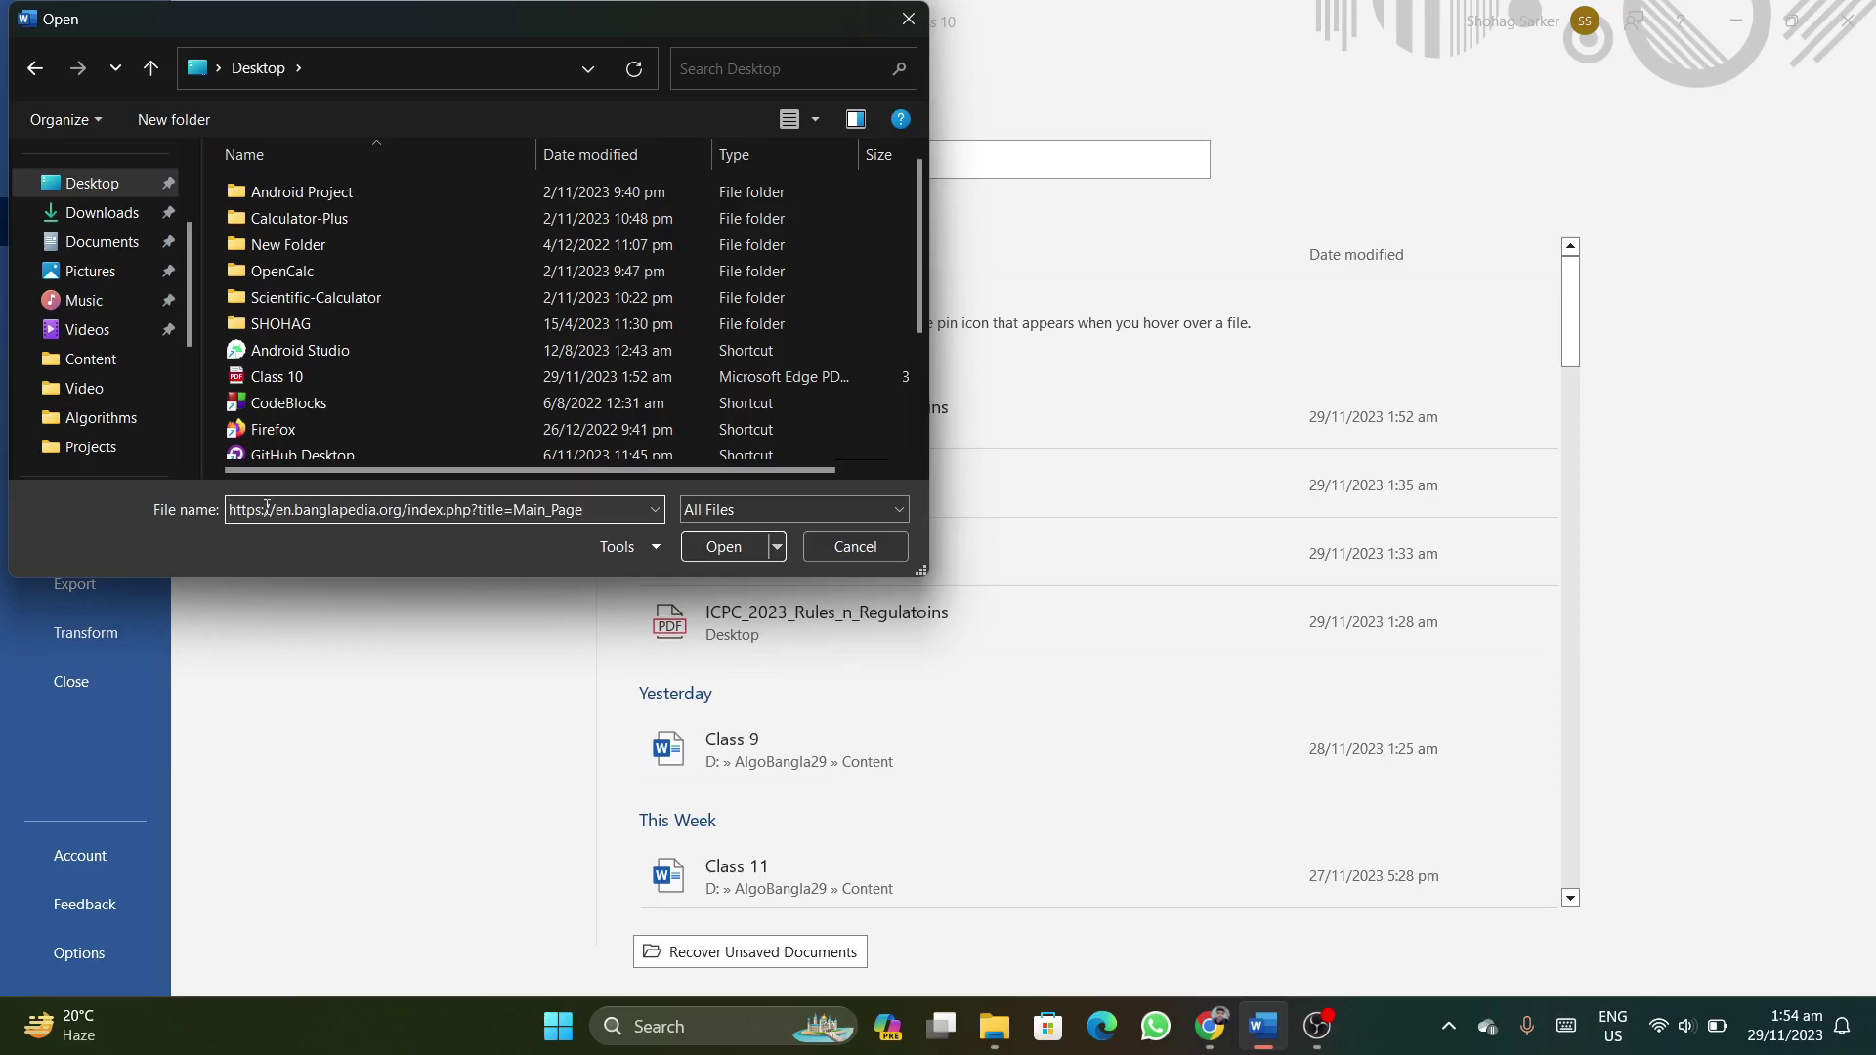
{"action": "left_click", "coordinate": [706, 551]}
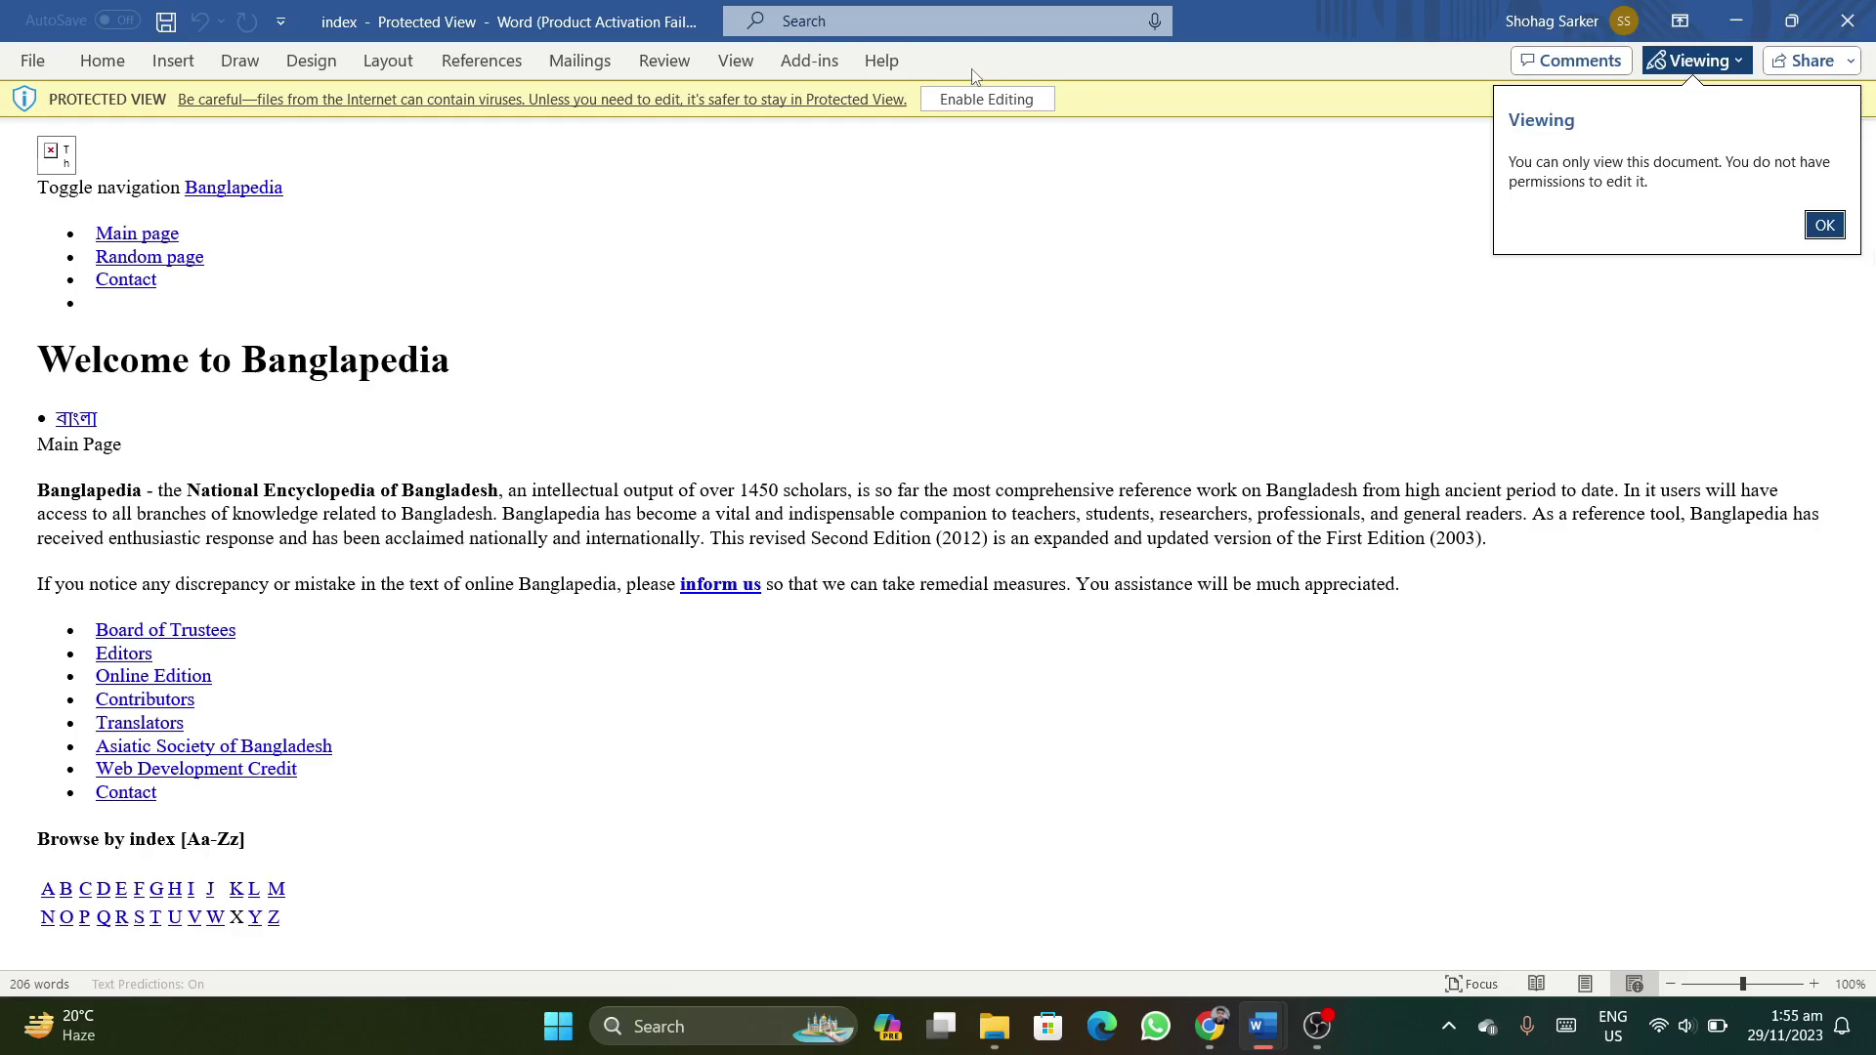
{"action": "left_click", "coordinate": [975, 104]}
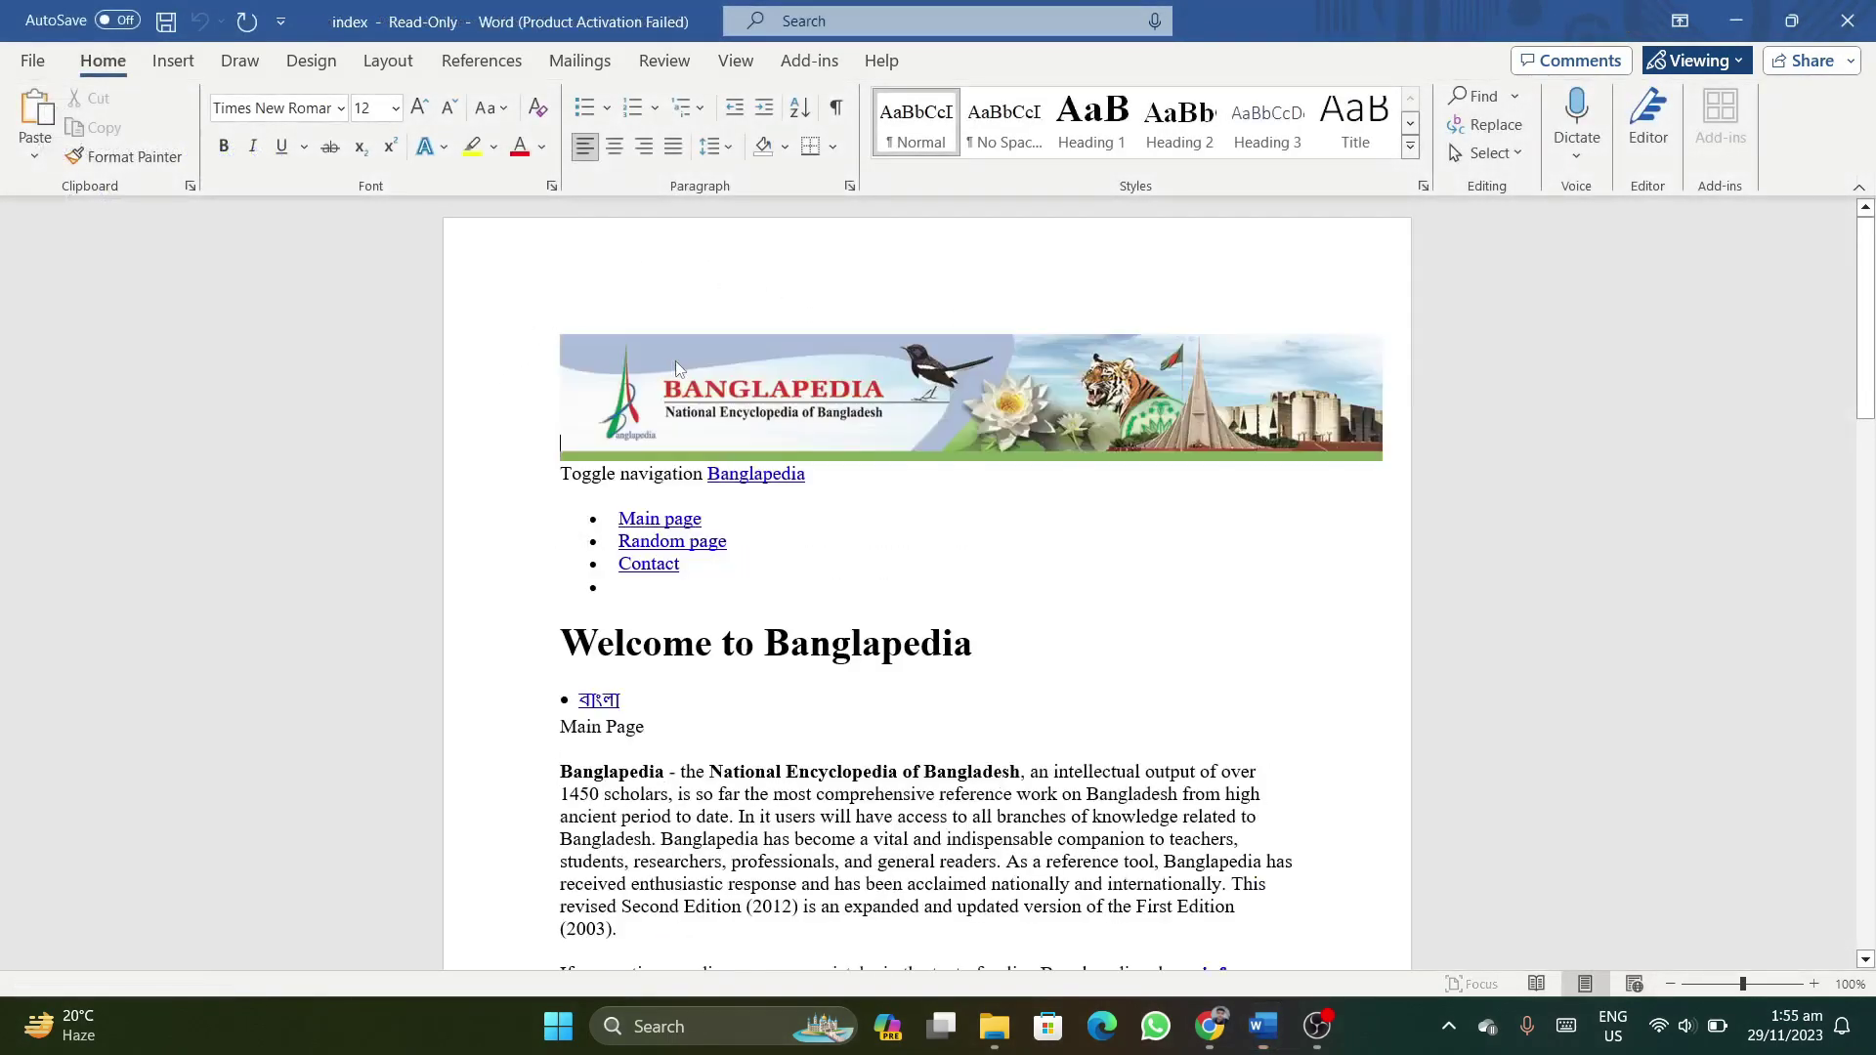
Look through the Banglapedia document and compare it with the original webpage in Chrome.
{"action": "scroll", "coordinate": [772, 547], "scroll_direction": "down", "scroll_amount": 3}
{"action": "scroll", "coordinate": [772, 547], "scroll_direction": "down", "scroll_amount": 10}
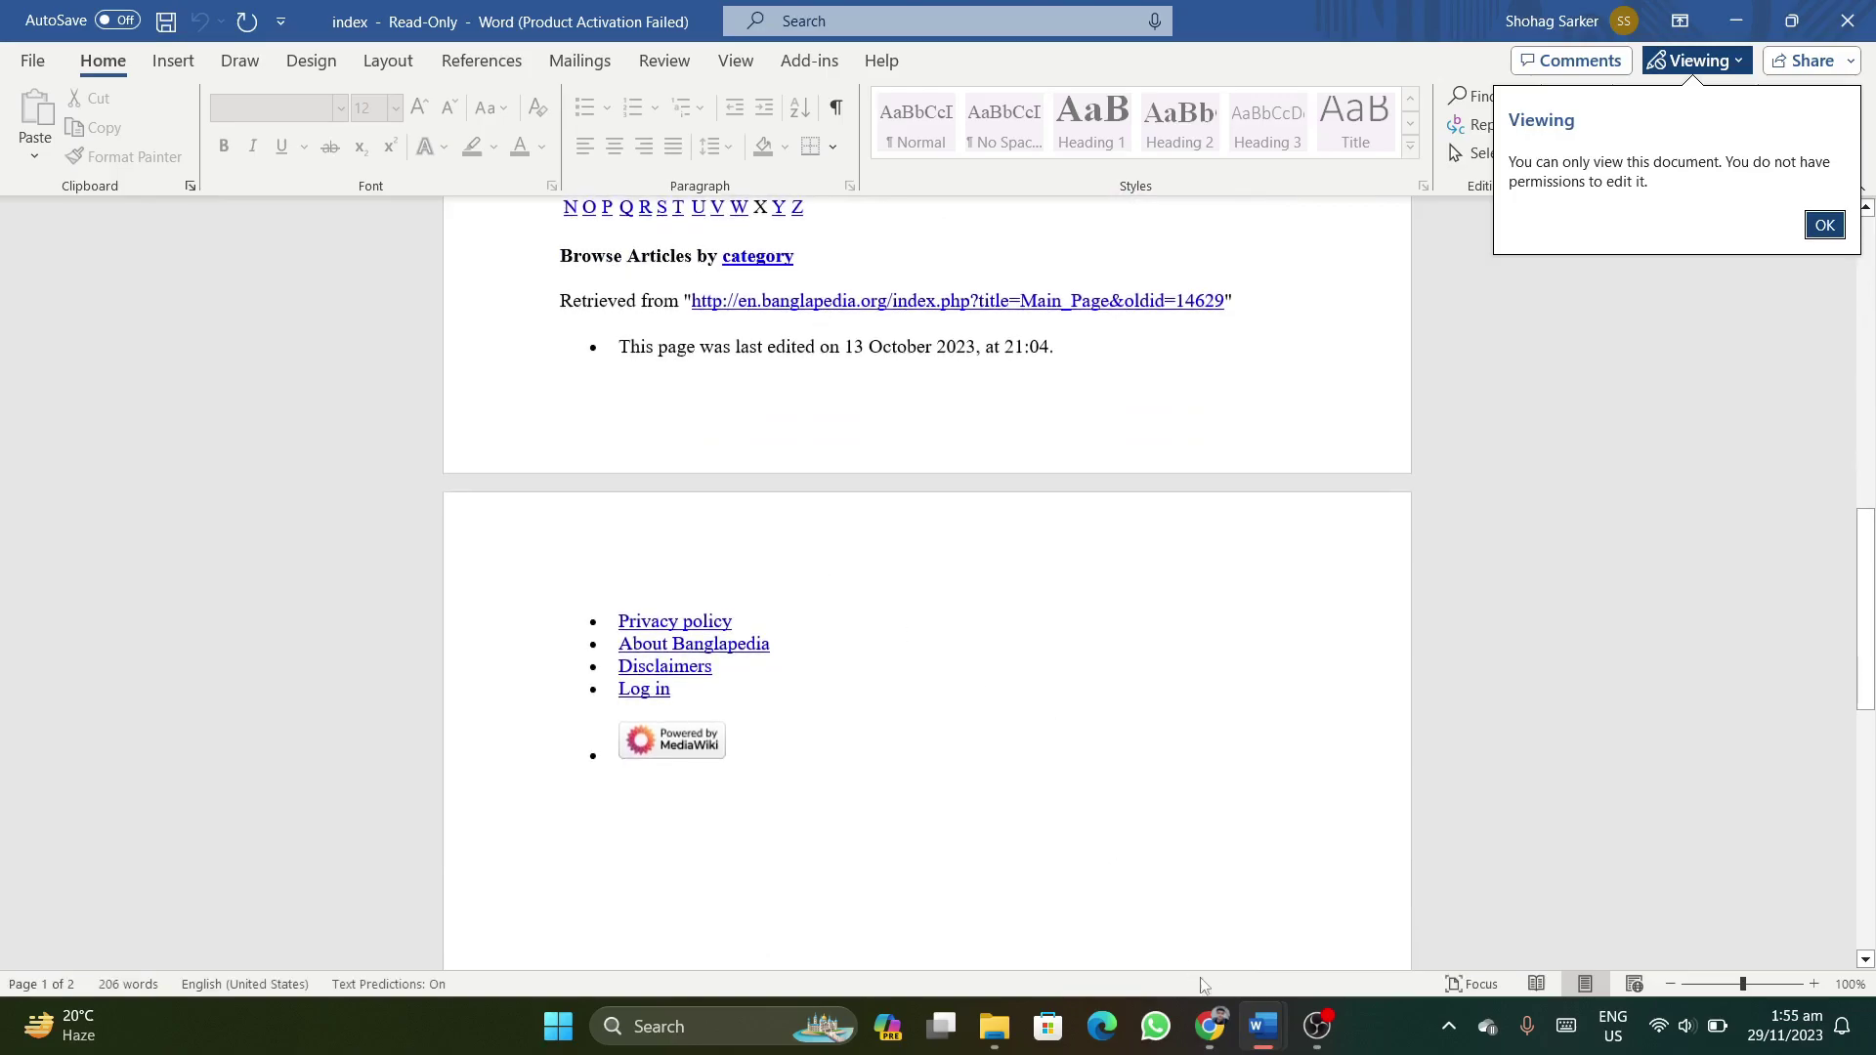
{"action": "left_click", "coordinate": [1210, 1026]}
{"action": "scroll", "coordinate": [987, 806], "scroll_direction": "down", "scroll_amount": 2}
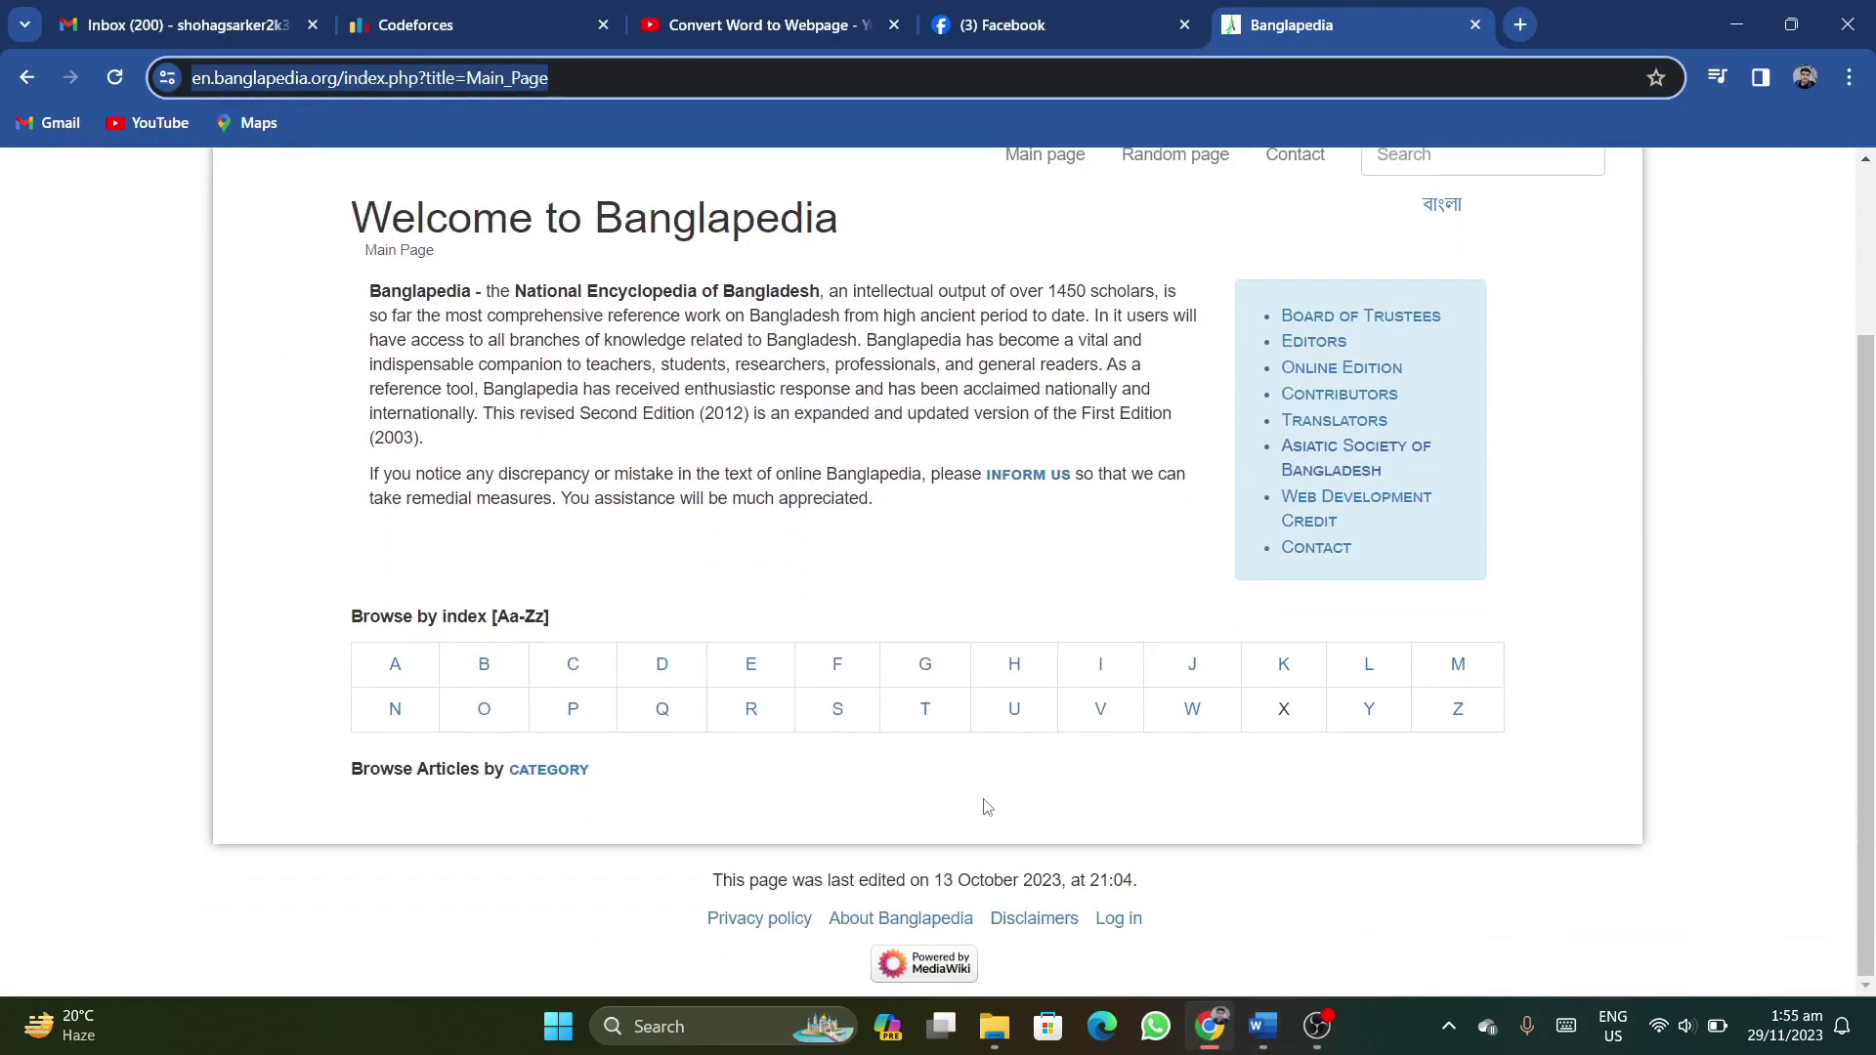
Return to the index document in Word, shift the Banglapedia banner picture slightly, and close the document.
{"action": "left_click", "coordinate": [1263, 1026]}
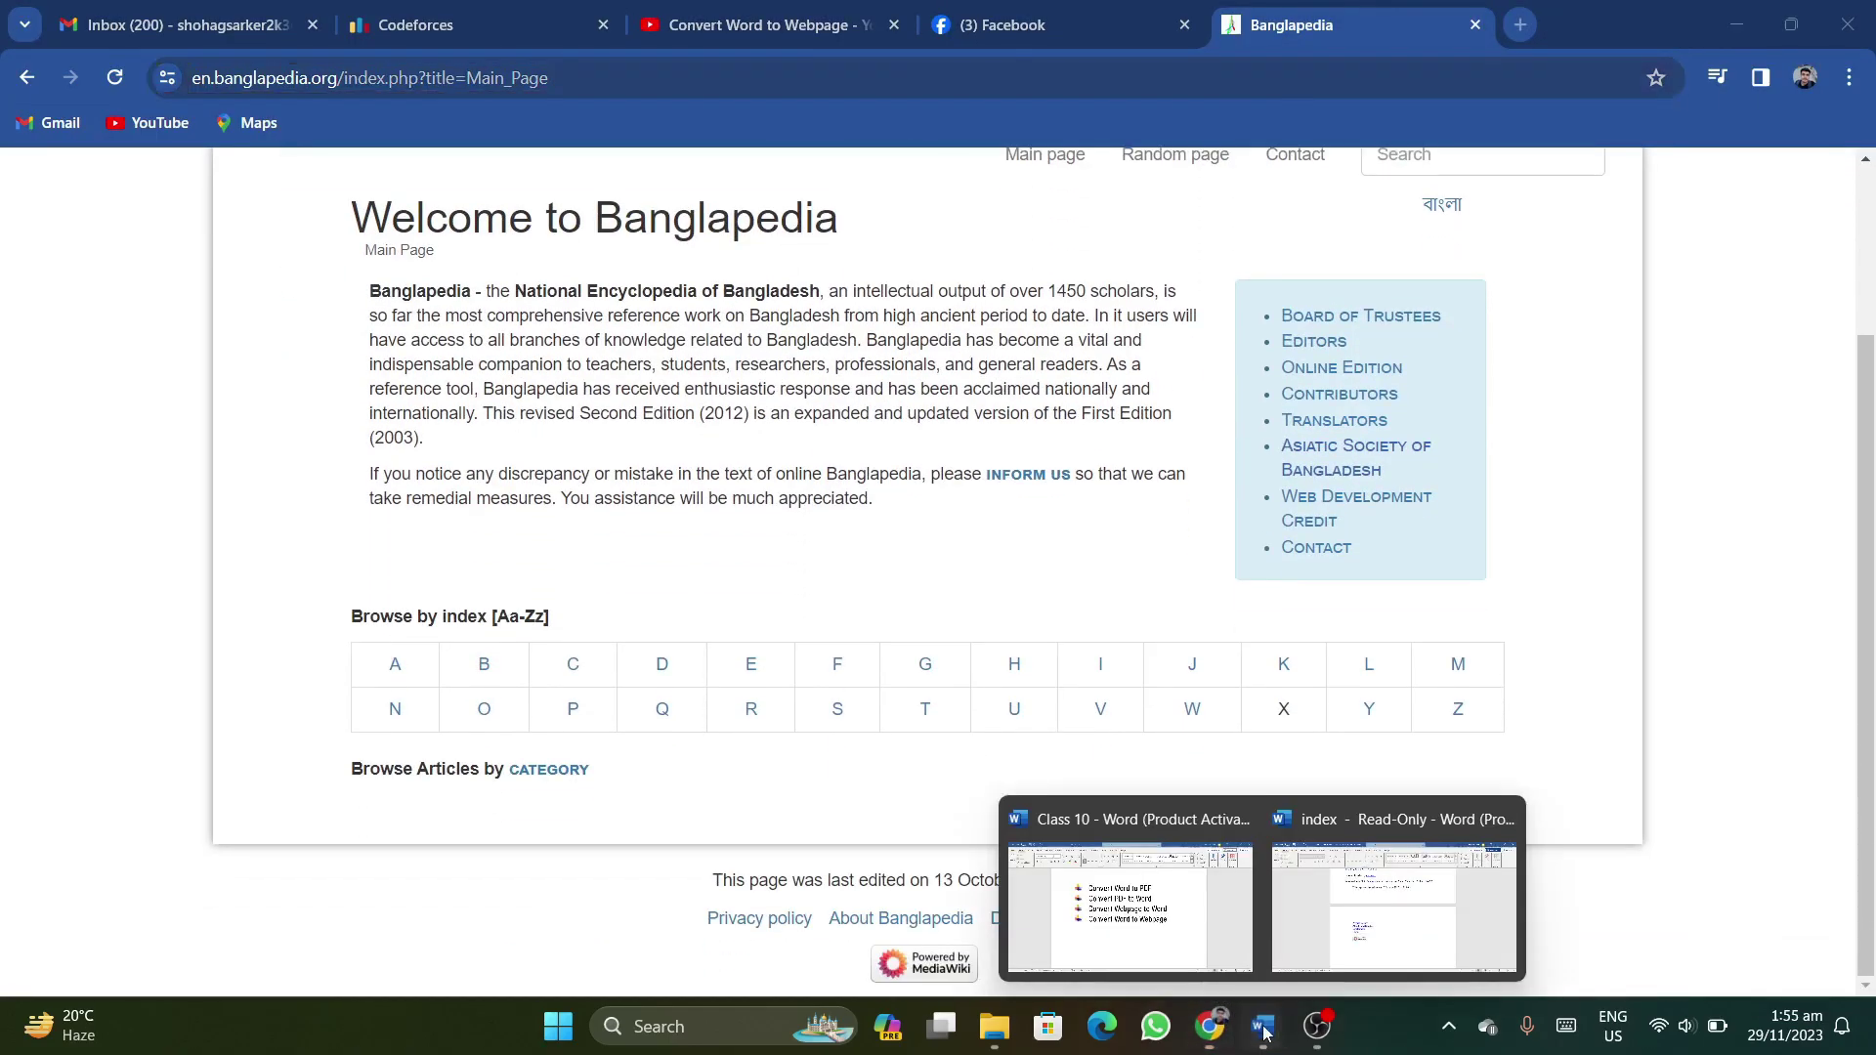
{"action": "left_click", "coordinate": [1342, 912]}
{"action": "mouse_move", "coordinate": [778, 386]}
{"action": "left_mouse_down"}
{"action": "mouse_move", "coordinate": [716, 349]}
{"action": "mouse_move", "coordinate": [746, 352]}
{"action": "mouse_move", "coordinate": [781, 418]}
{"action": "mouse_move", "coordinate": [775, 384]}
{"action": "left_mouse_up"}
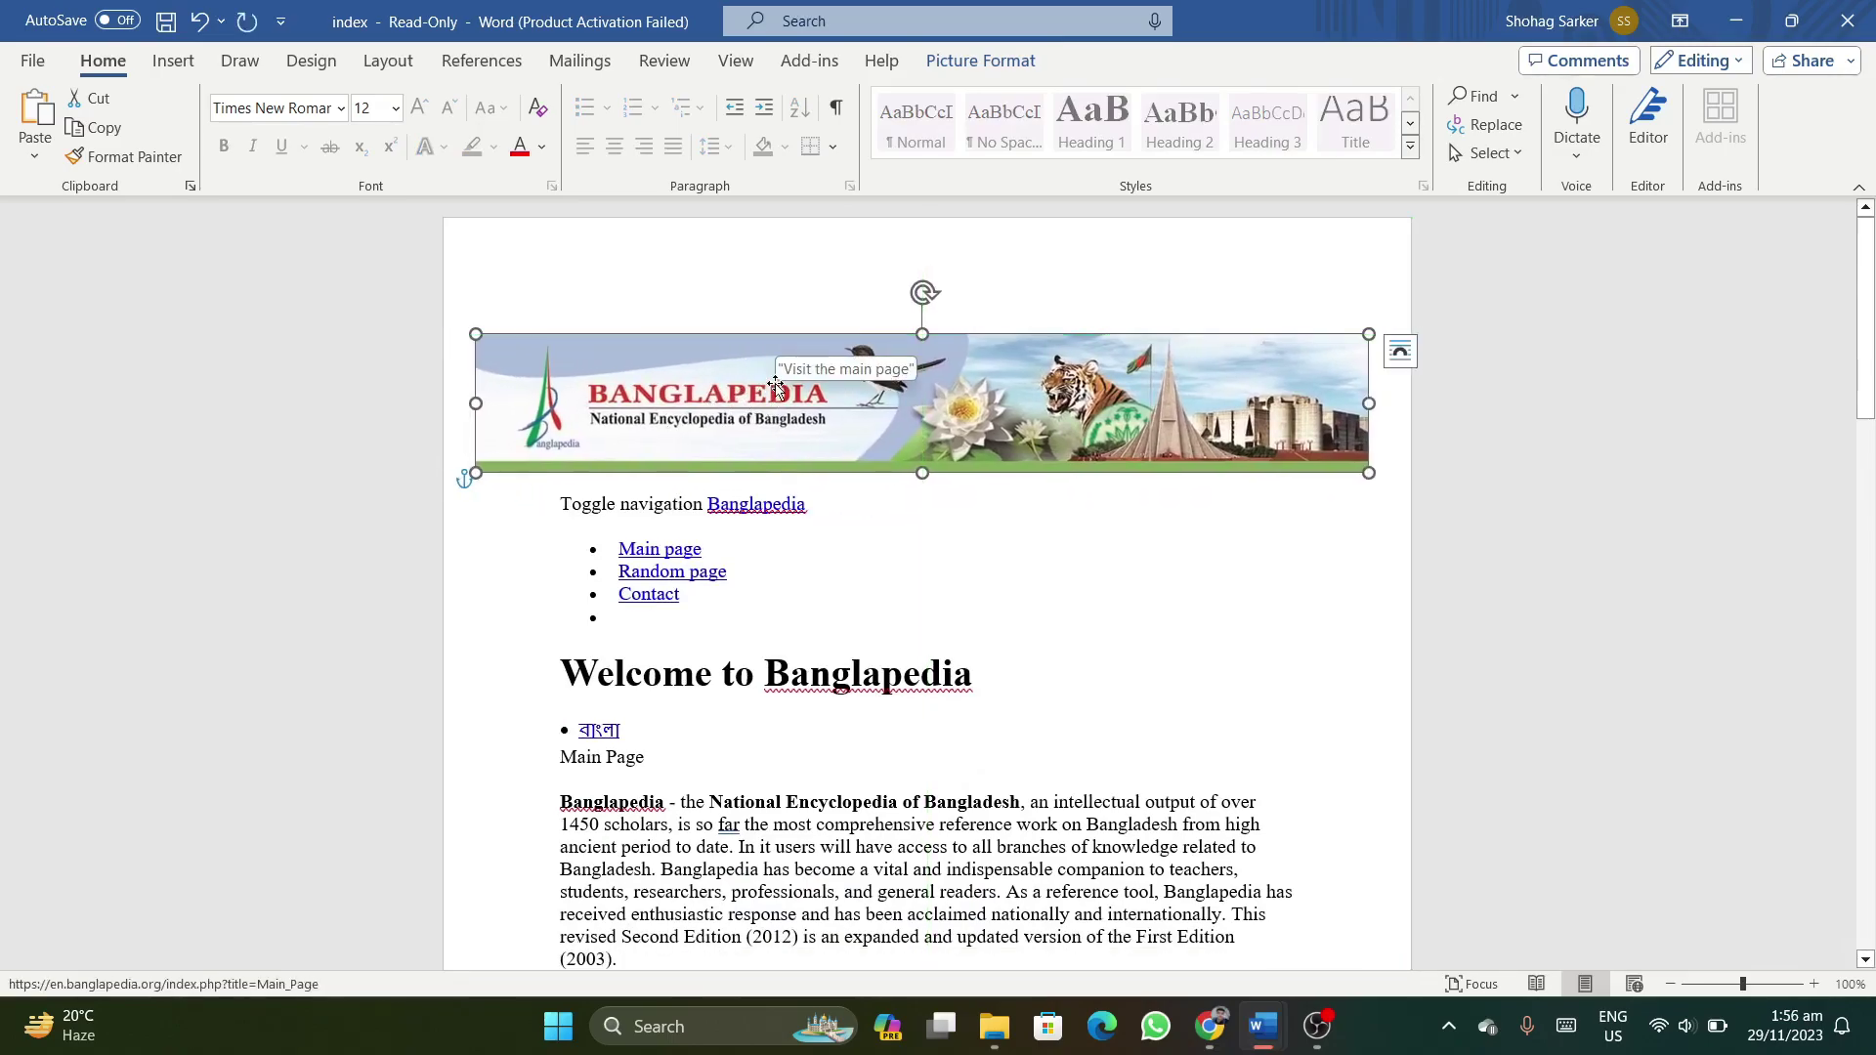
{"action": "left_click", "coordinate": [1856, 9]}
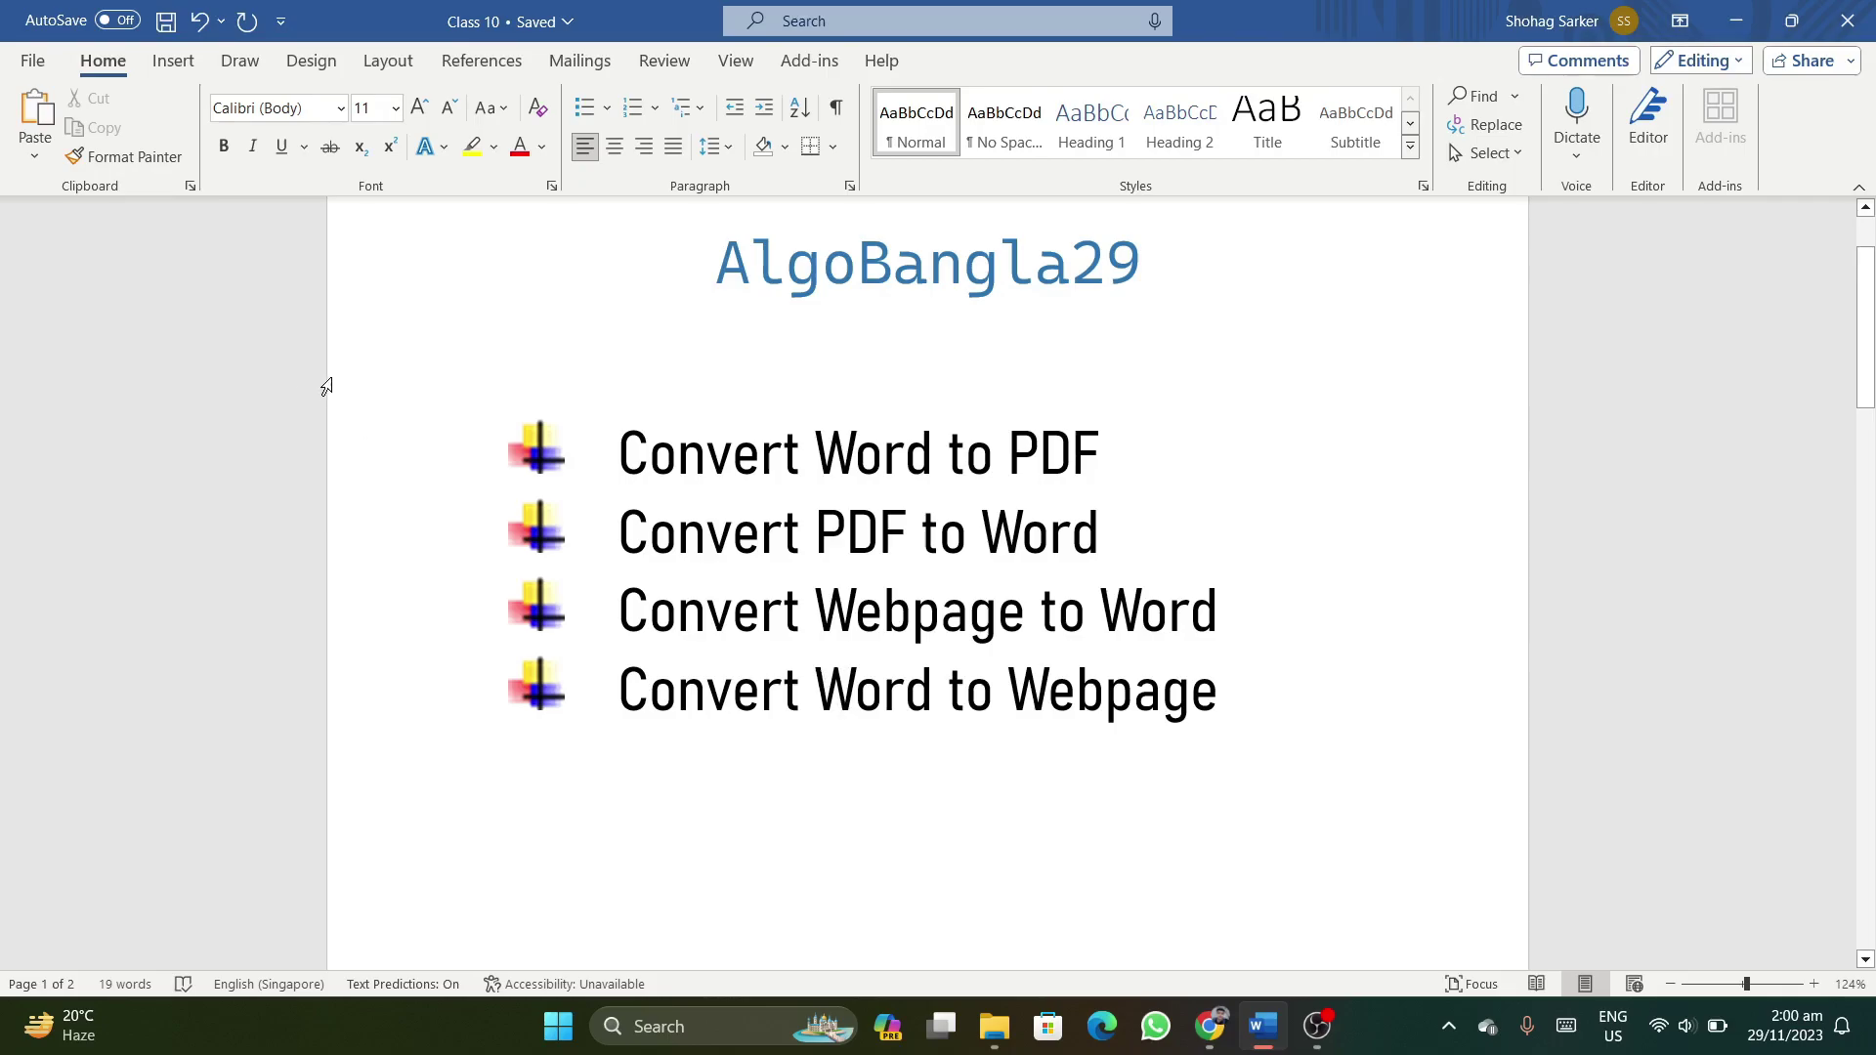
Start saving a copy of the Class 10 document through the file browser, with the file name AlgoBangla29.
{"action": "left_click", "coordinate": [35, 62]}
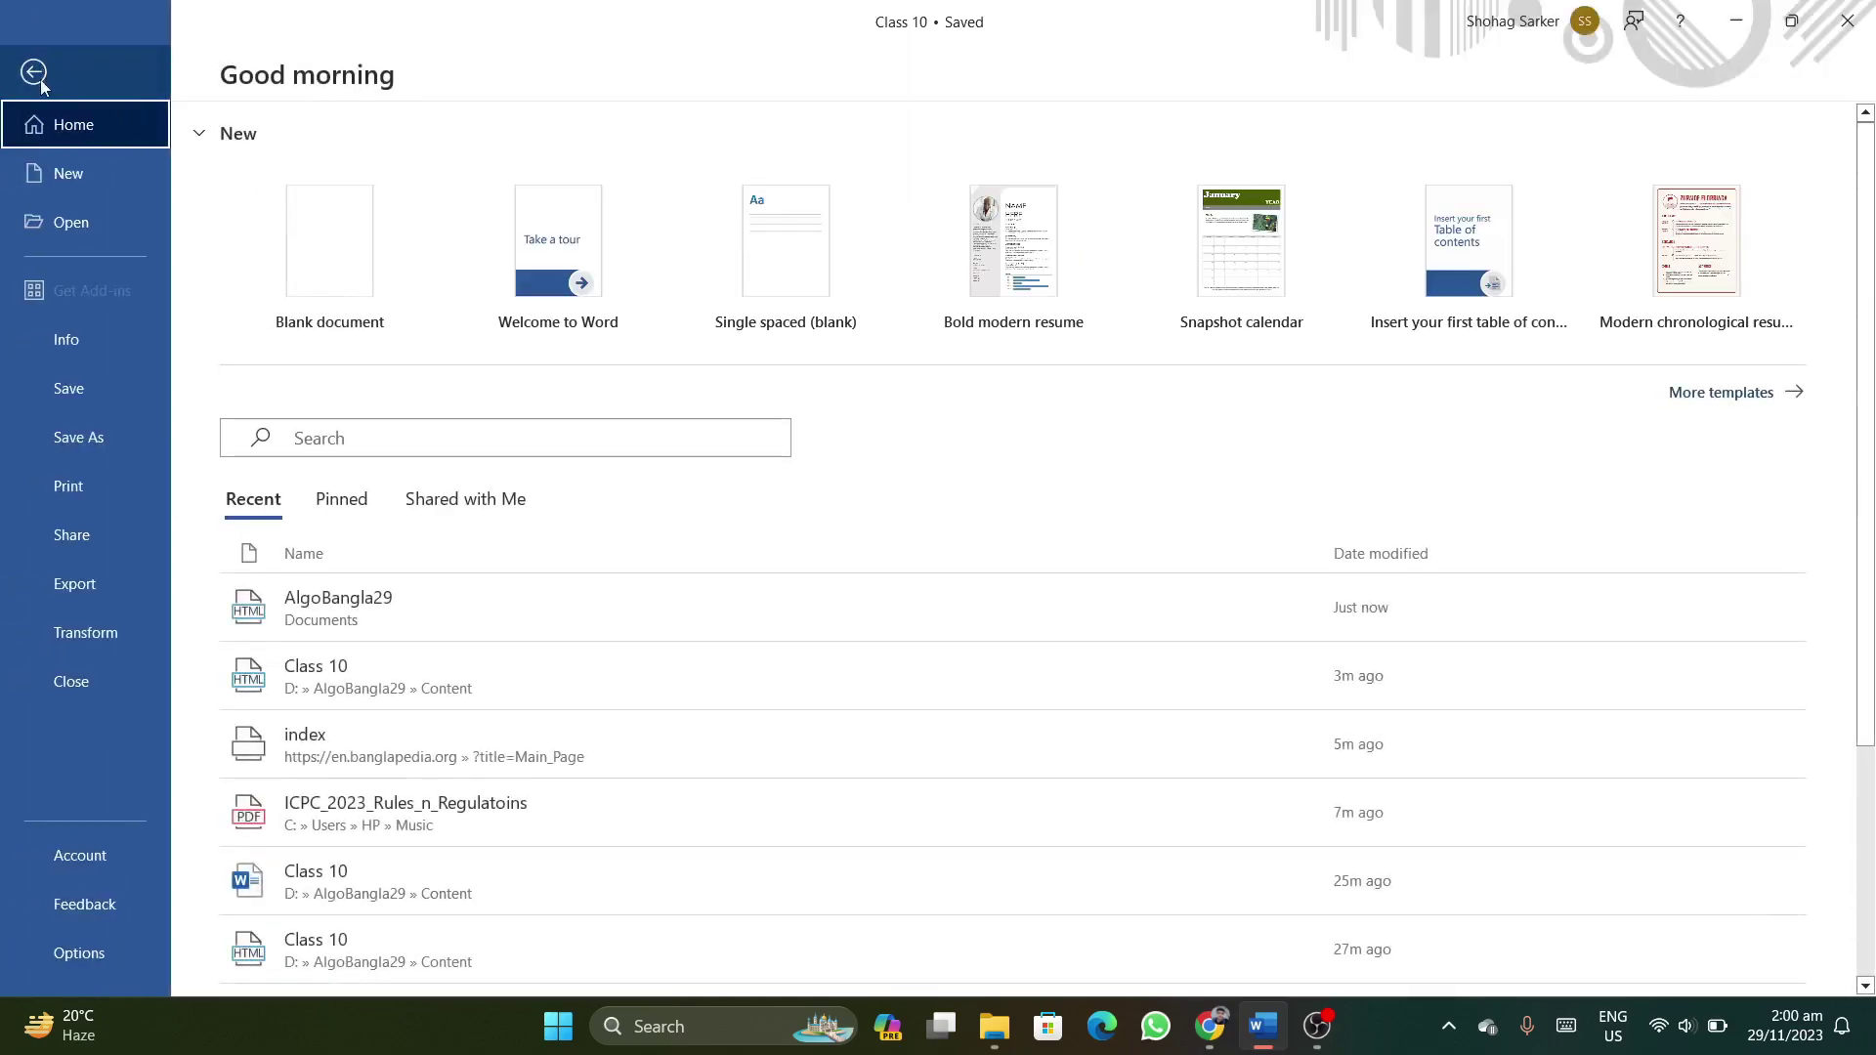
{"action": "left_click", "coordinate": [69, 438]}
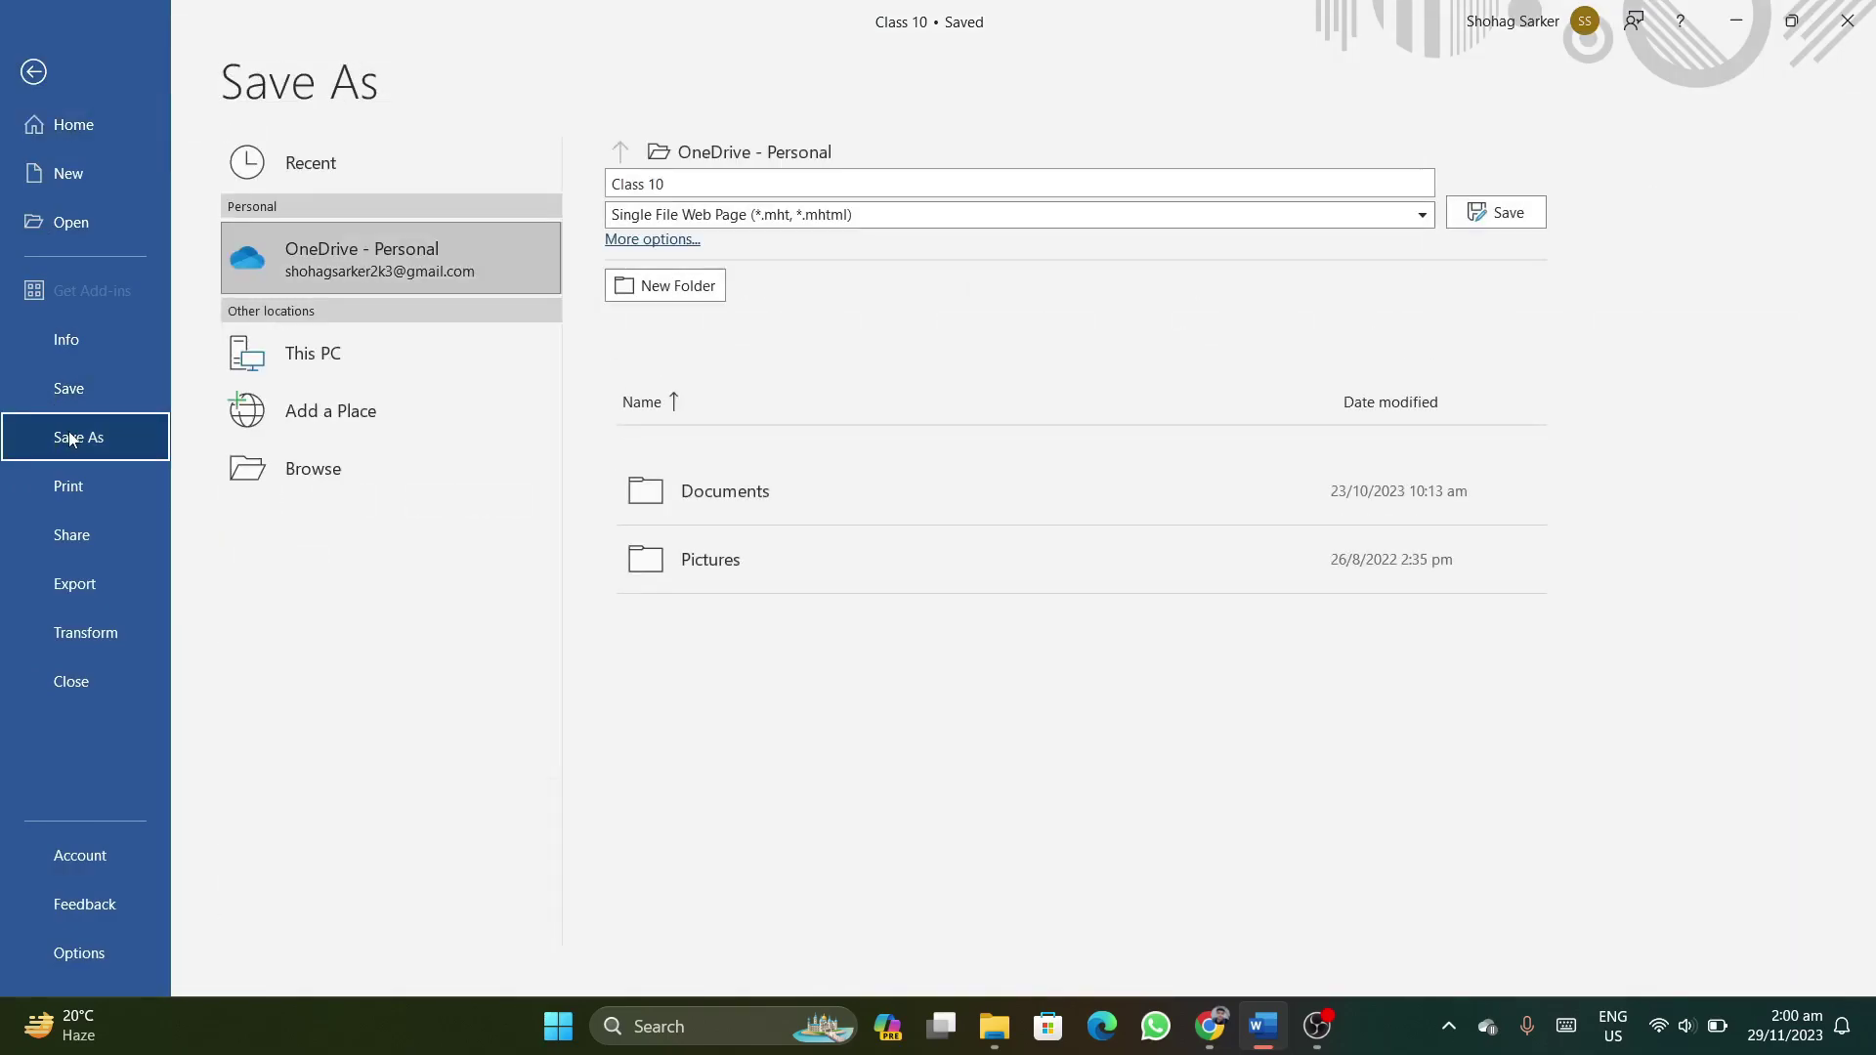
{"action": "left_click", "coordinate": [348, 469]}
{"action": "left_click", "coordinate": [261, 415]}
{"action": "key", "text": "ctrl+a"}
{"action": "type", "text": "AlgoBangla"}
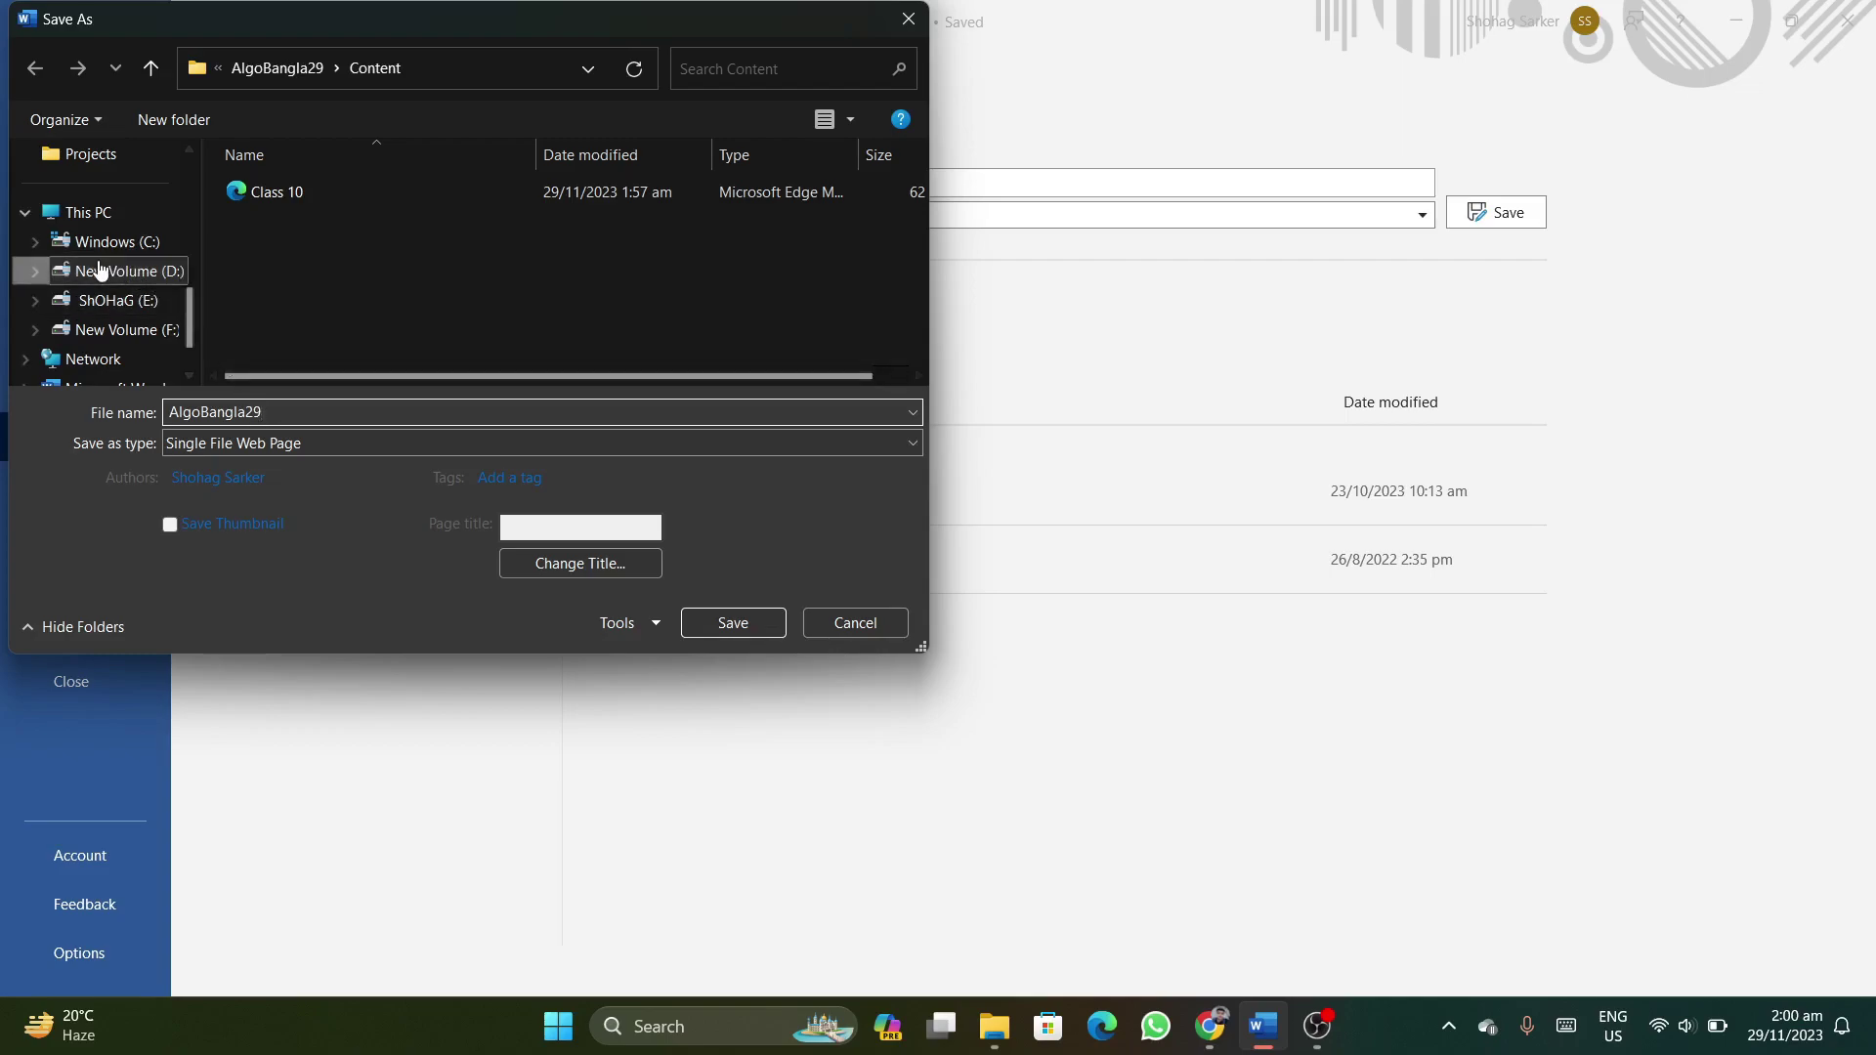
Choose the Desktop as the location and Web Page as the file type, and save the copy.
{"action": "scroll", "coordinate": [97, 269], "scroll_direction": "up", "scroll_amount": 5}
{"action": "left_click", "coordinate": [99, 188]}
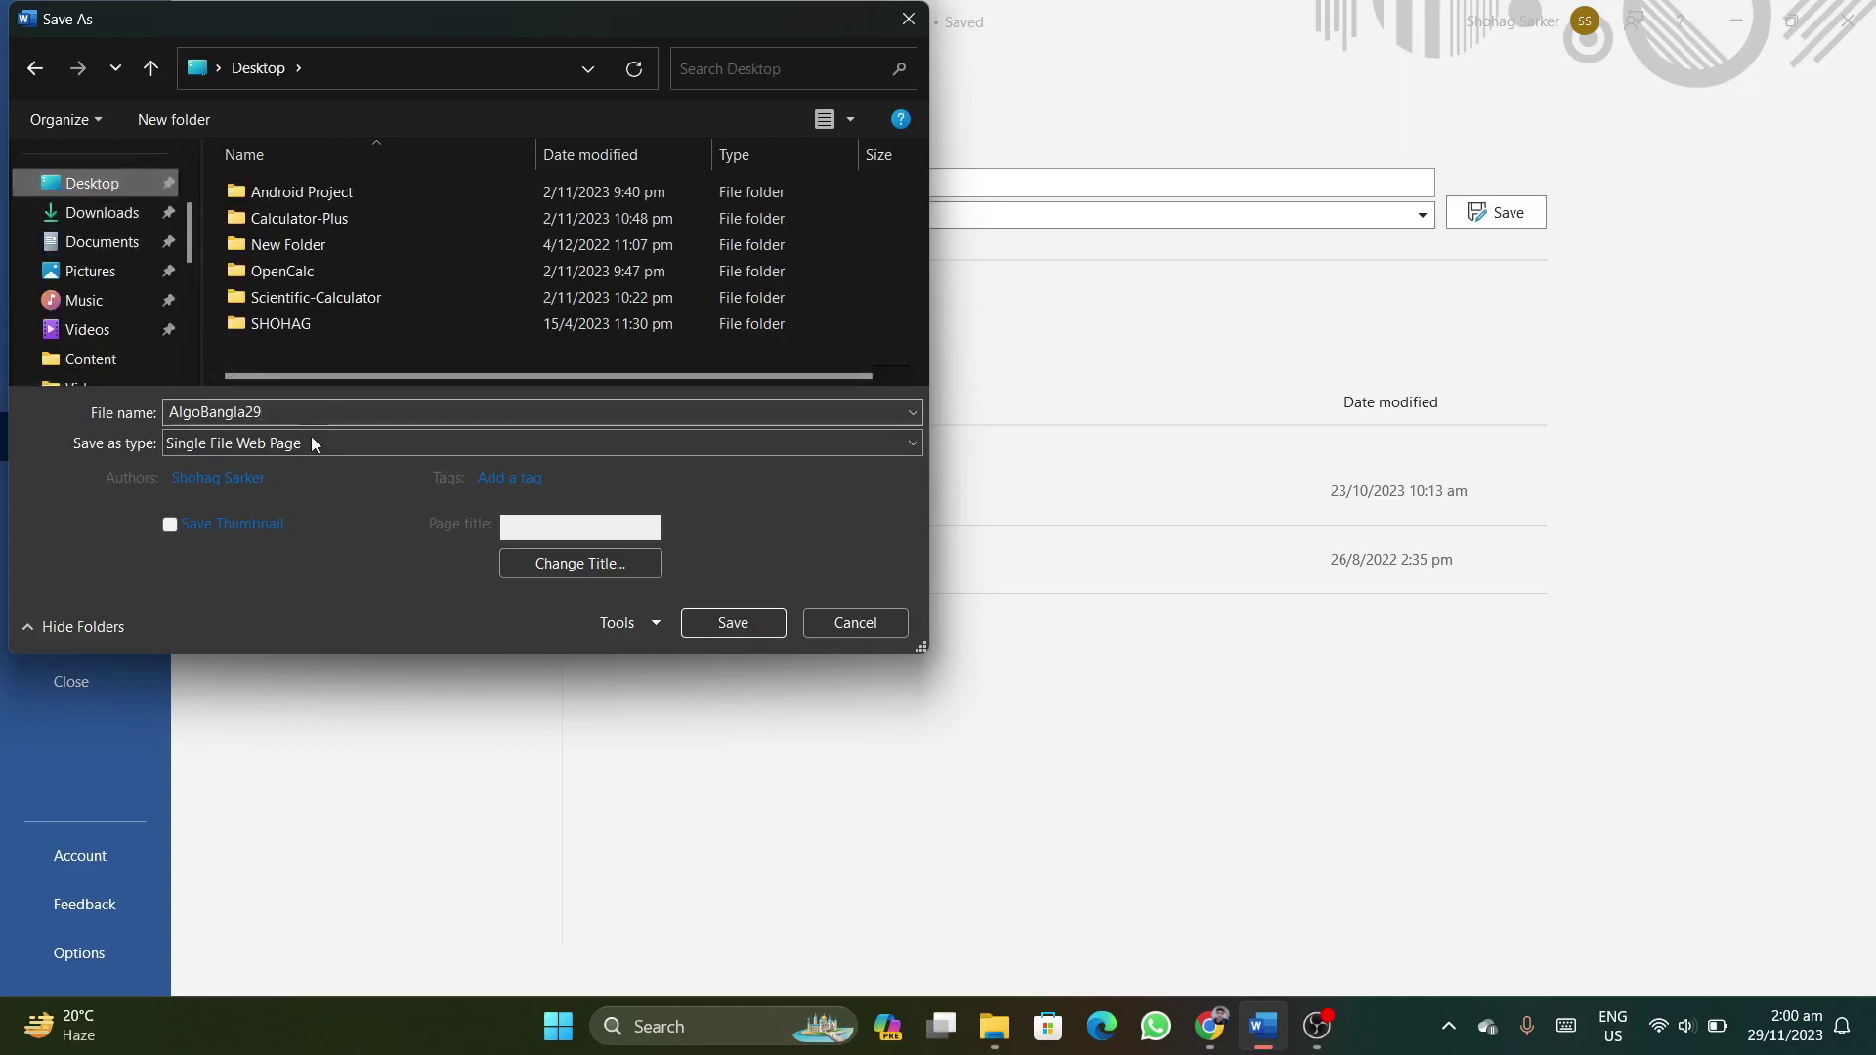
{"action": "left_click", "coordinate": [431, 444]}
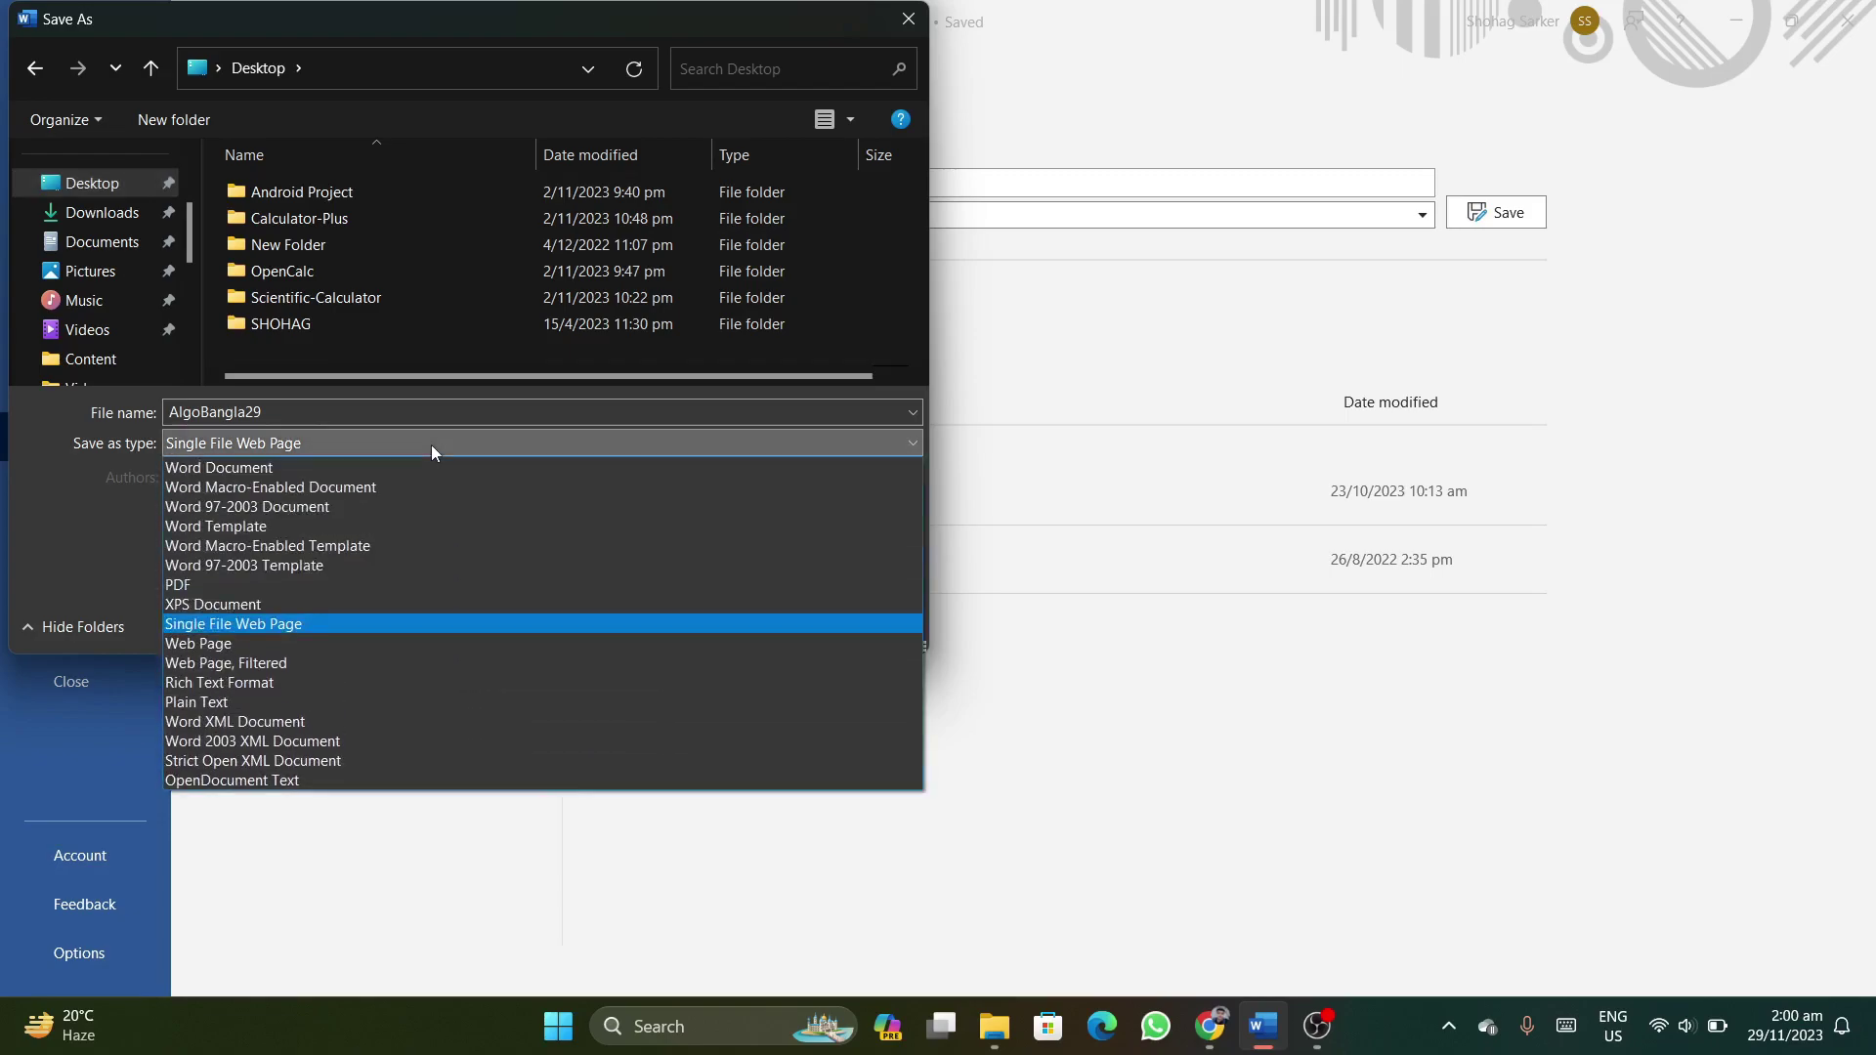
{"action": "left_click", "coordinate": [430, 443]}
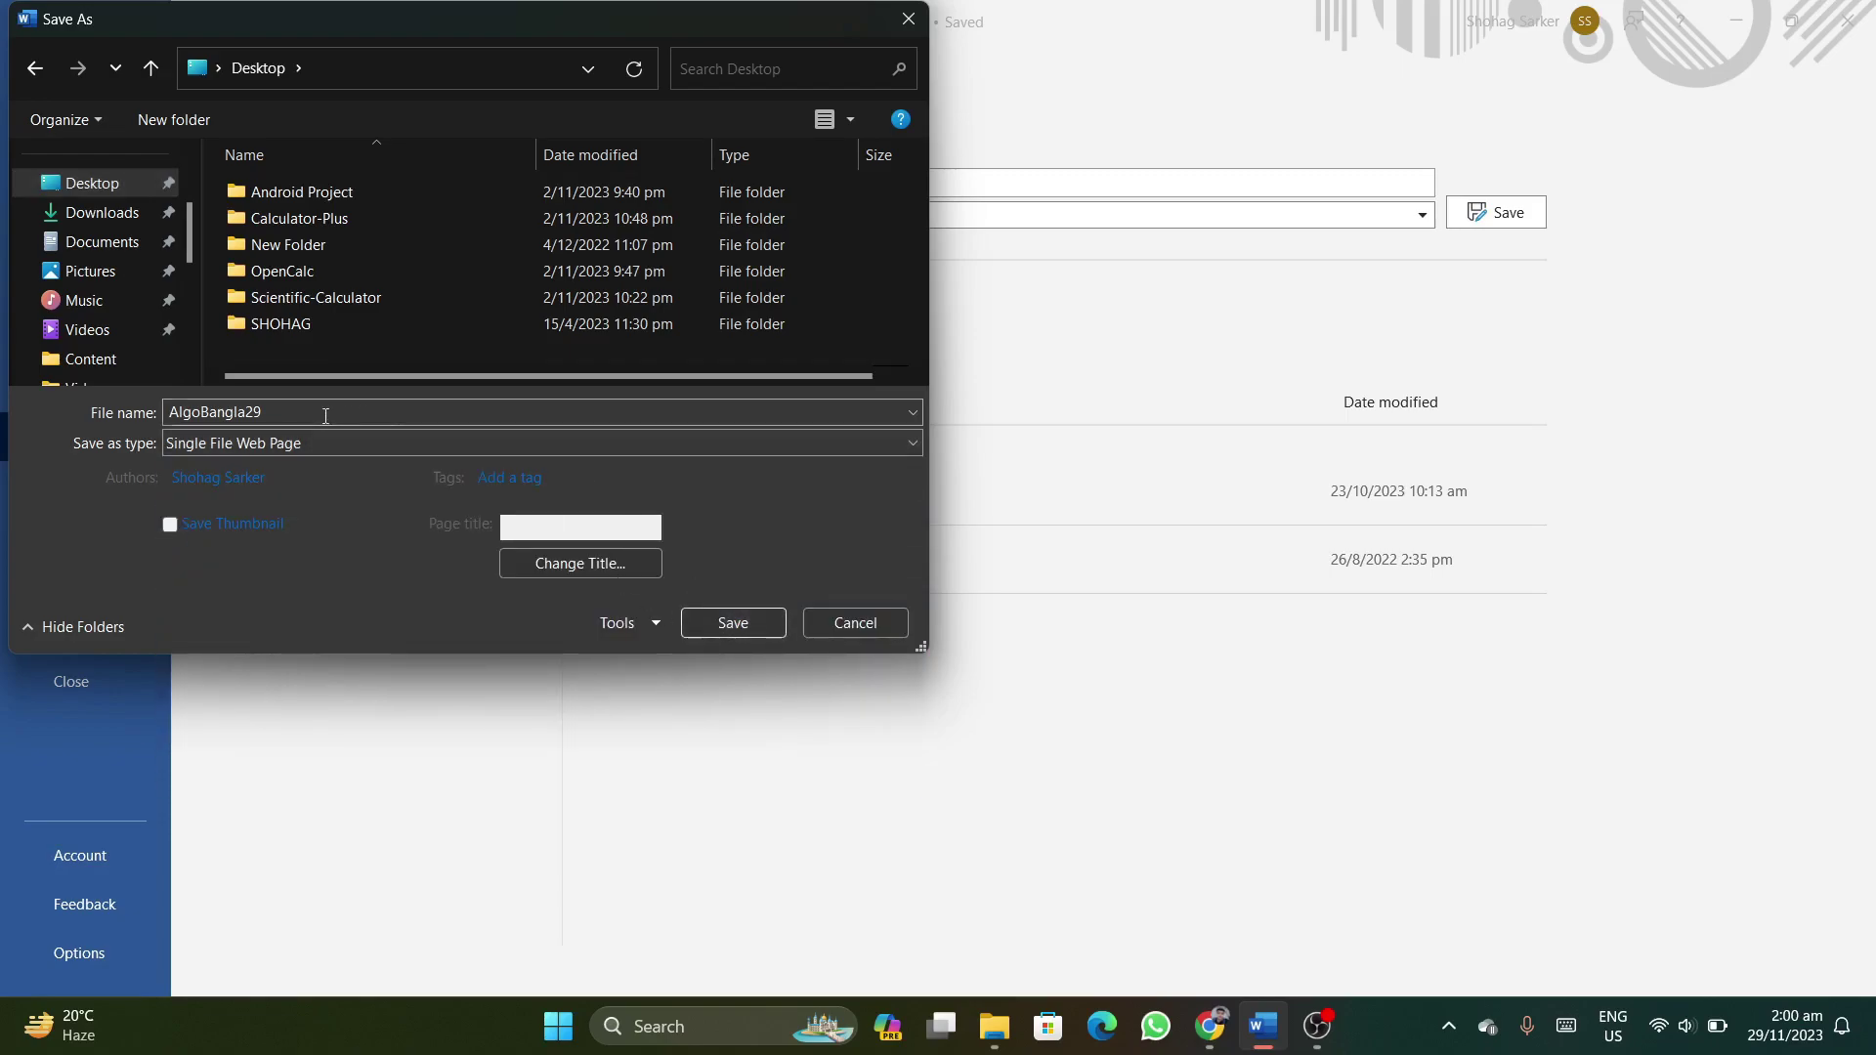
{"action": "left_click", "coordinate": [912, 441]}
{"action": "left_click", "coordinate": [189, 640]}
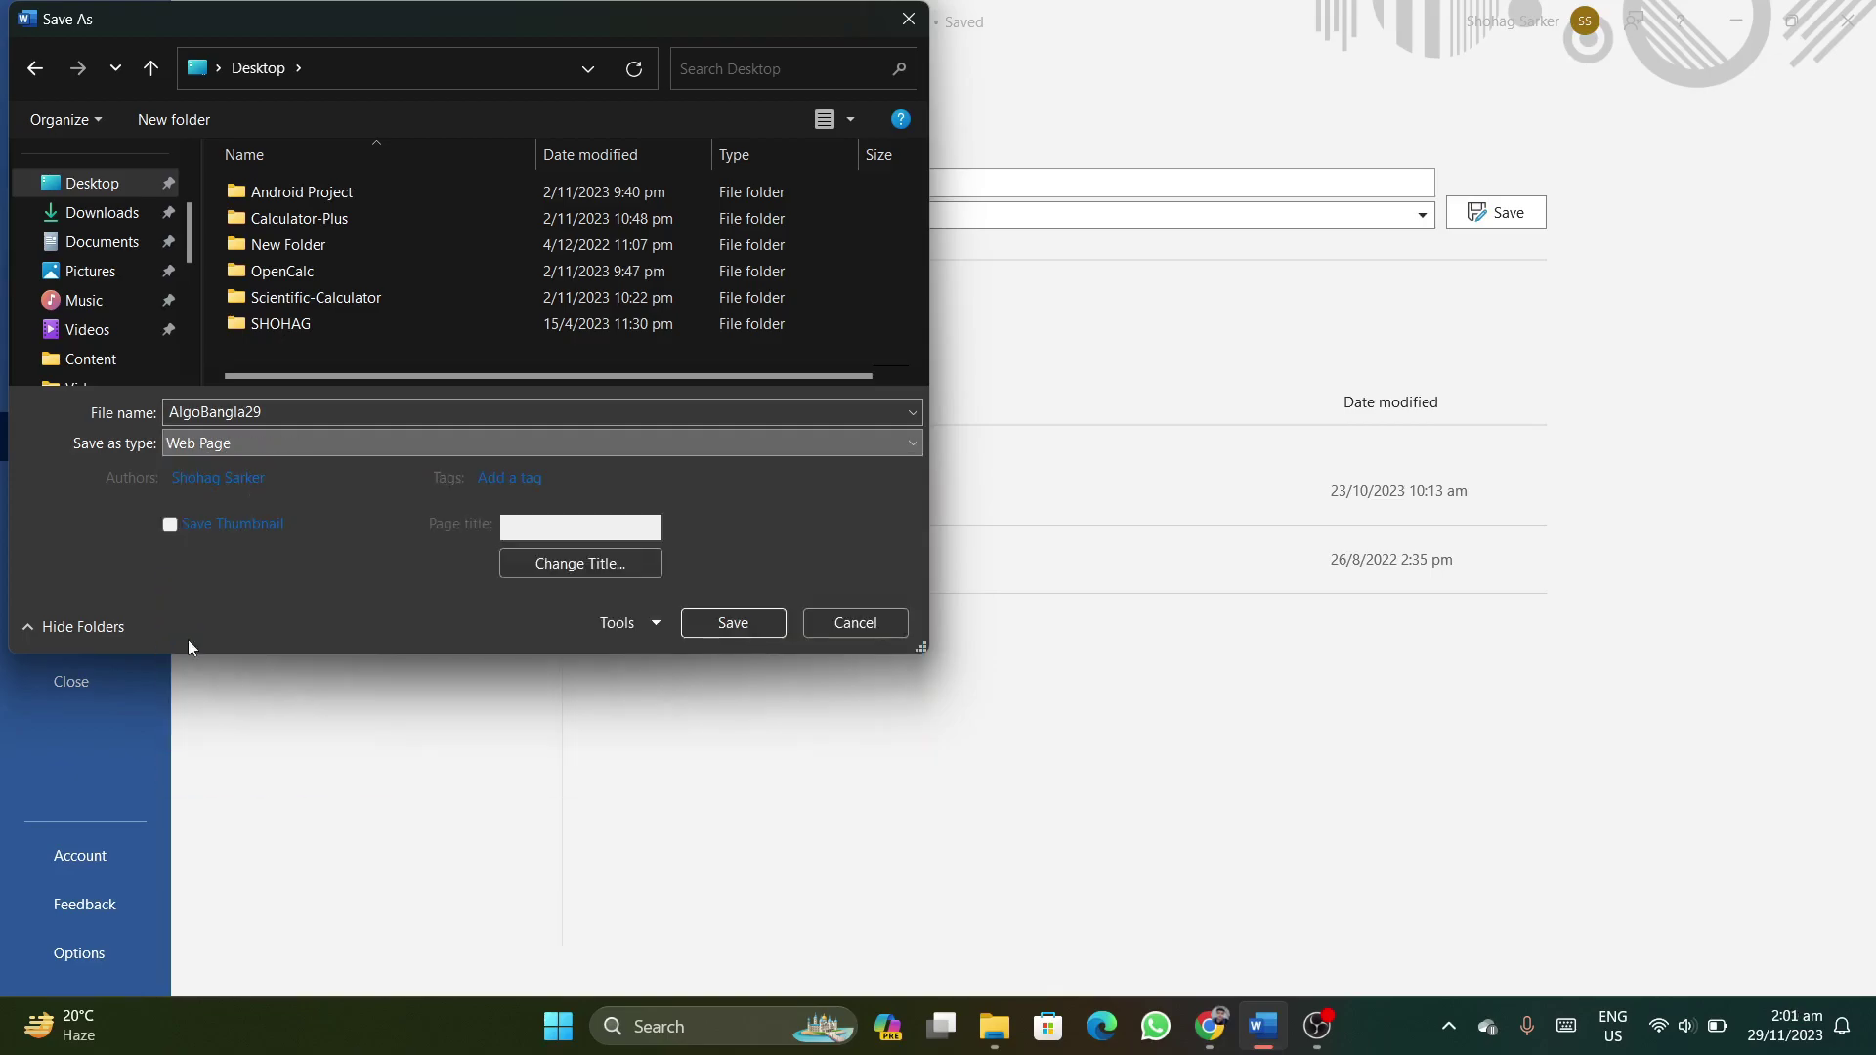
{"action": "left_click", "coordinate": [696, 631]}
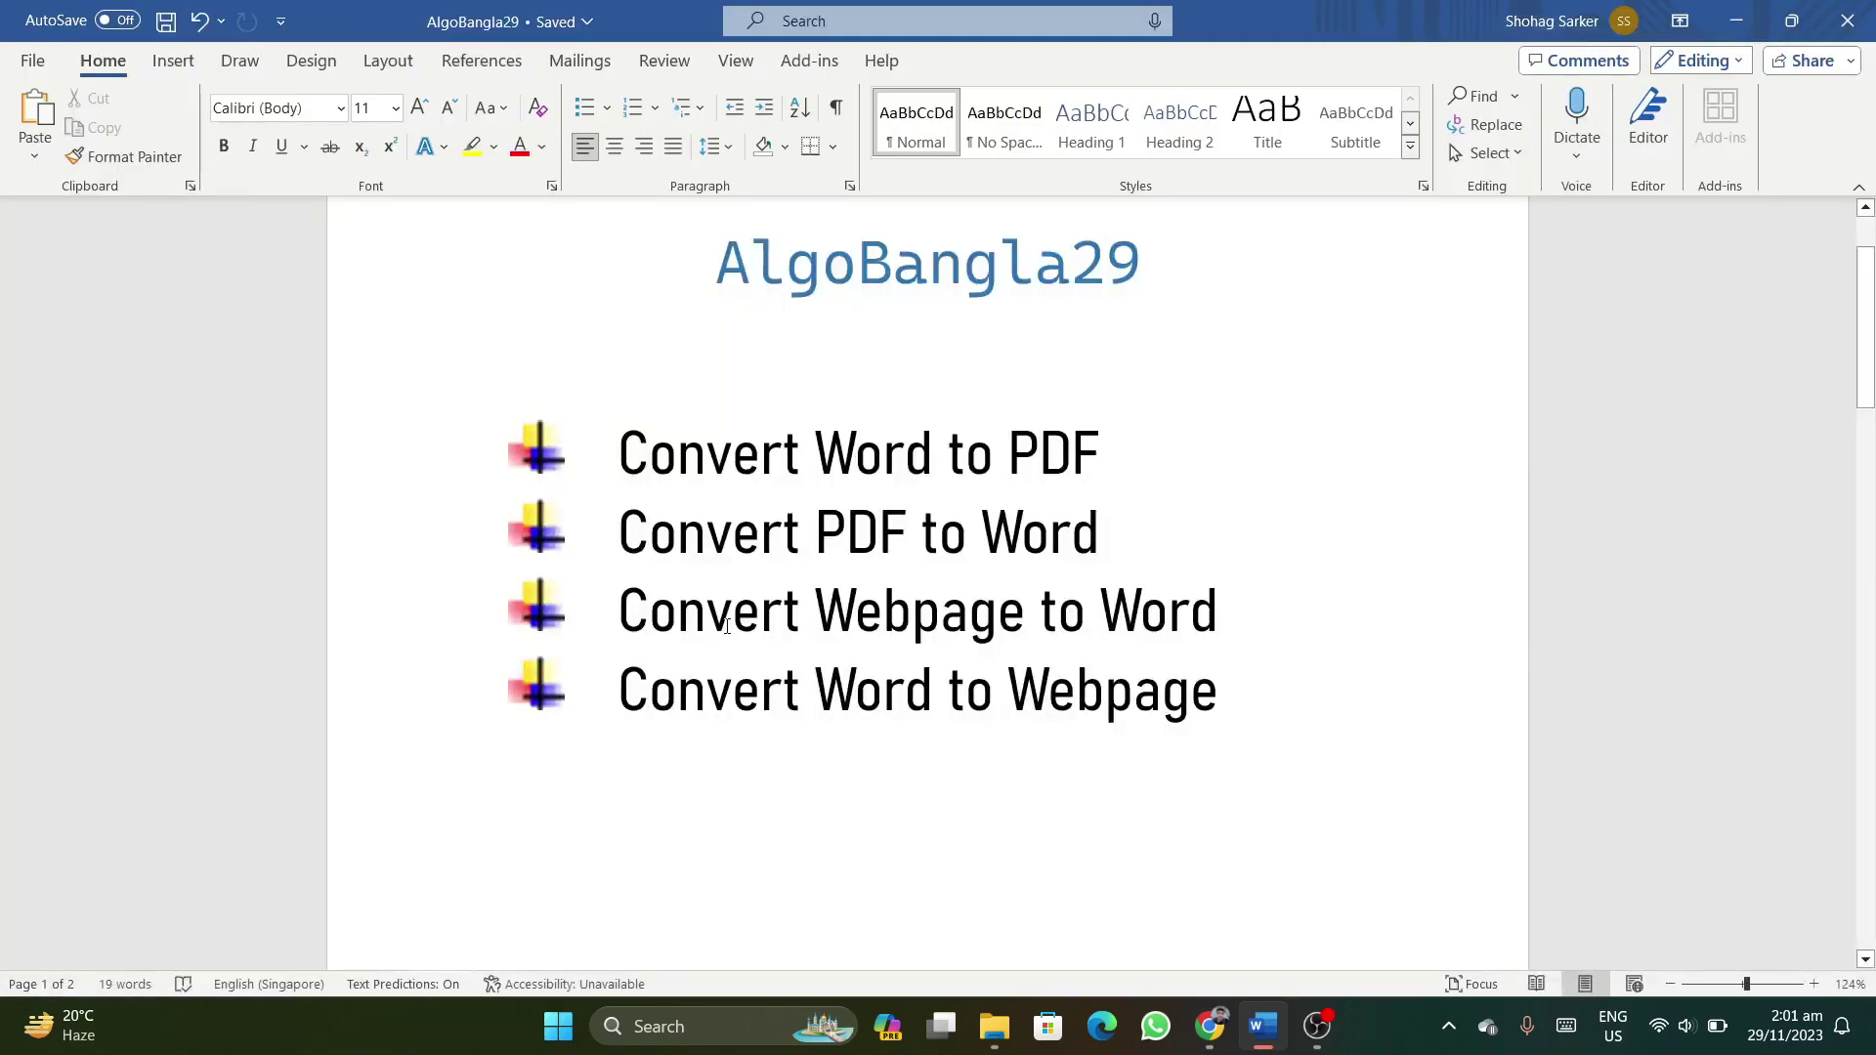
Show the desktop and open the saved AlgoBangla29 web page in Microsoft Edge.
{"action": "left_click", "coordinate": [1736, 21]}
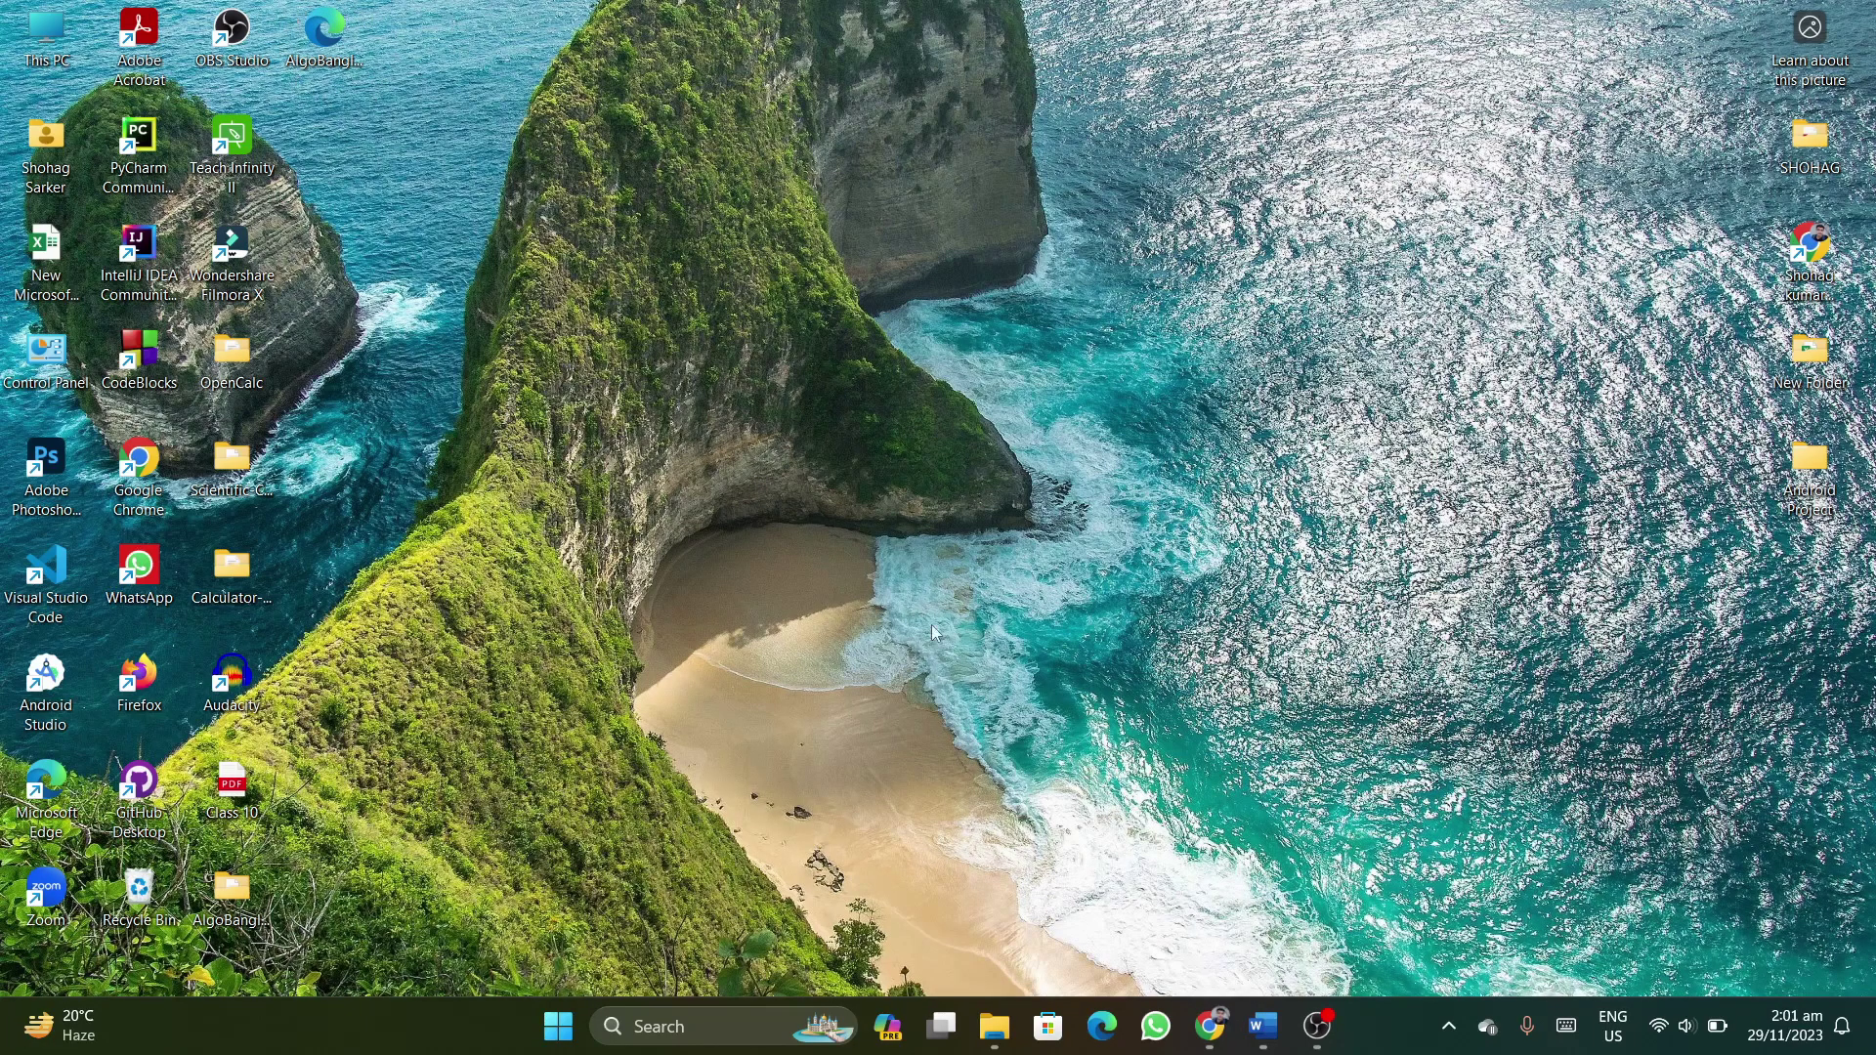
{"action": "left_click", "coordinate": [1264, 1026]}
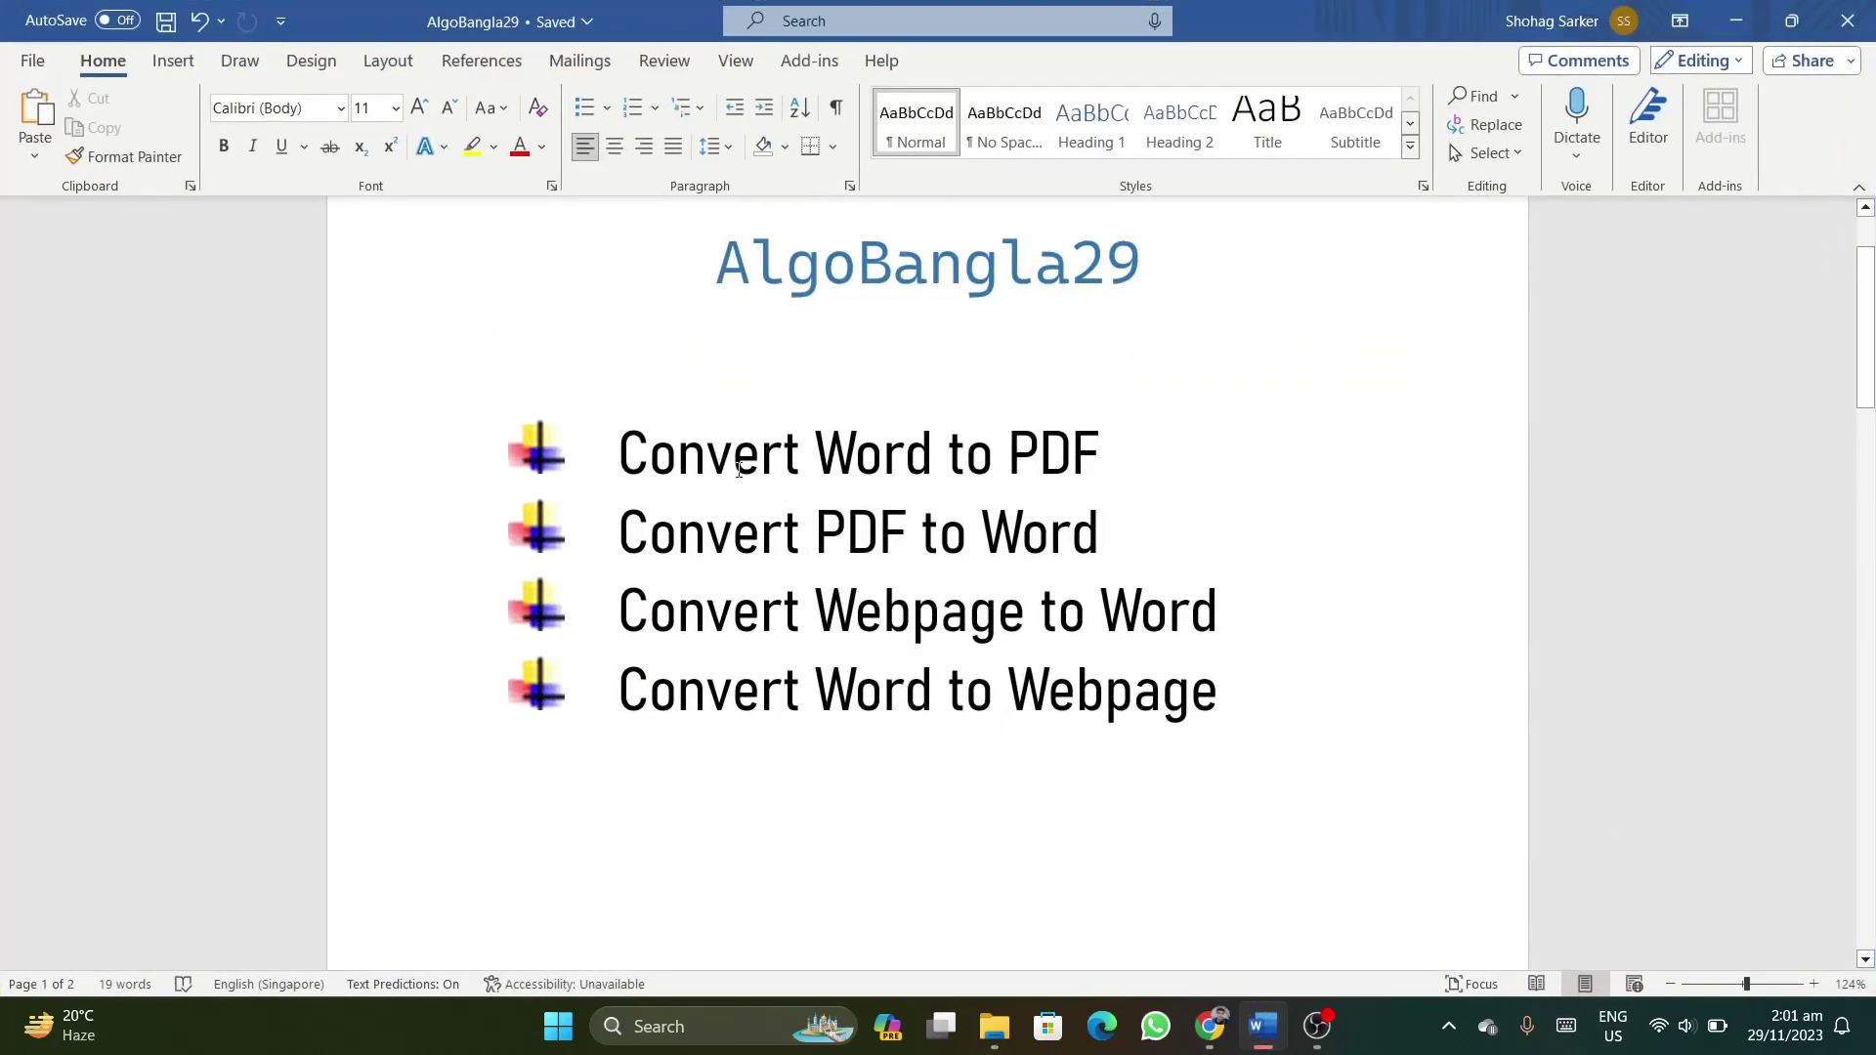
{"action": "key", "text": "super+d"}
{"action": "double_click", "coordinate": [315, 39]}
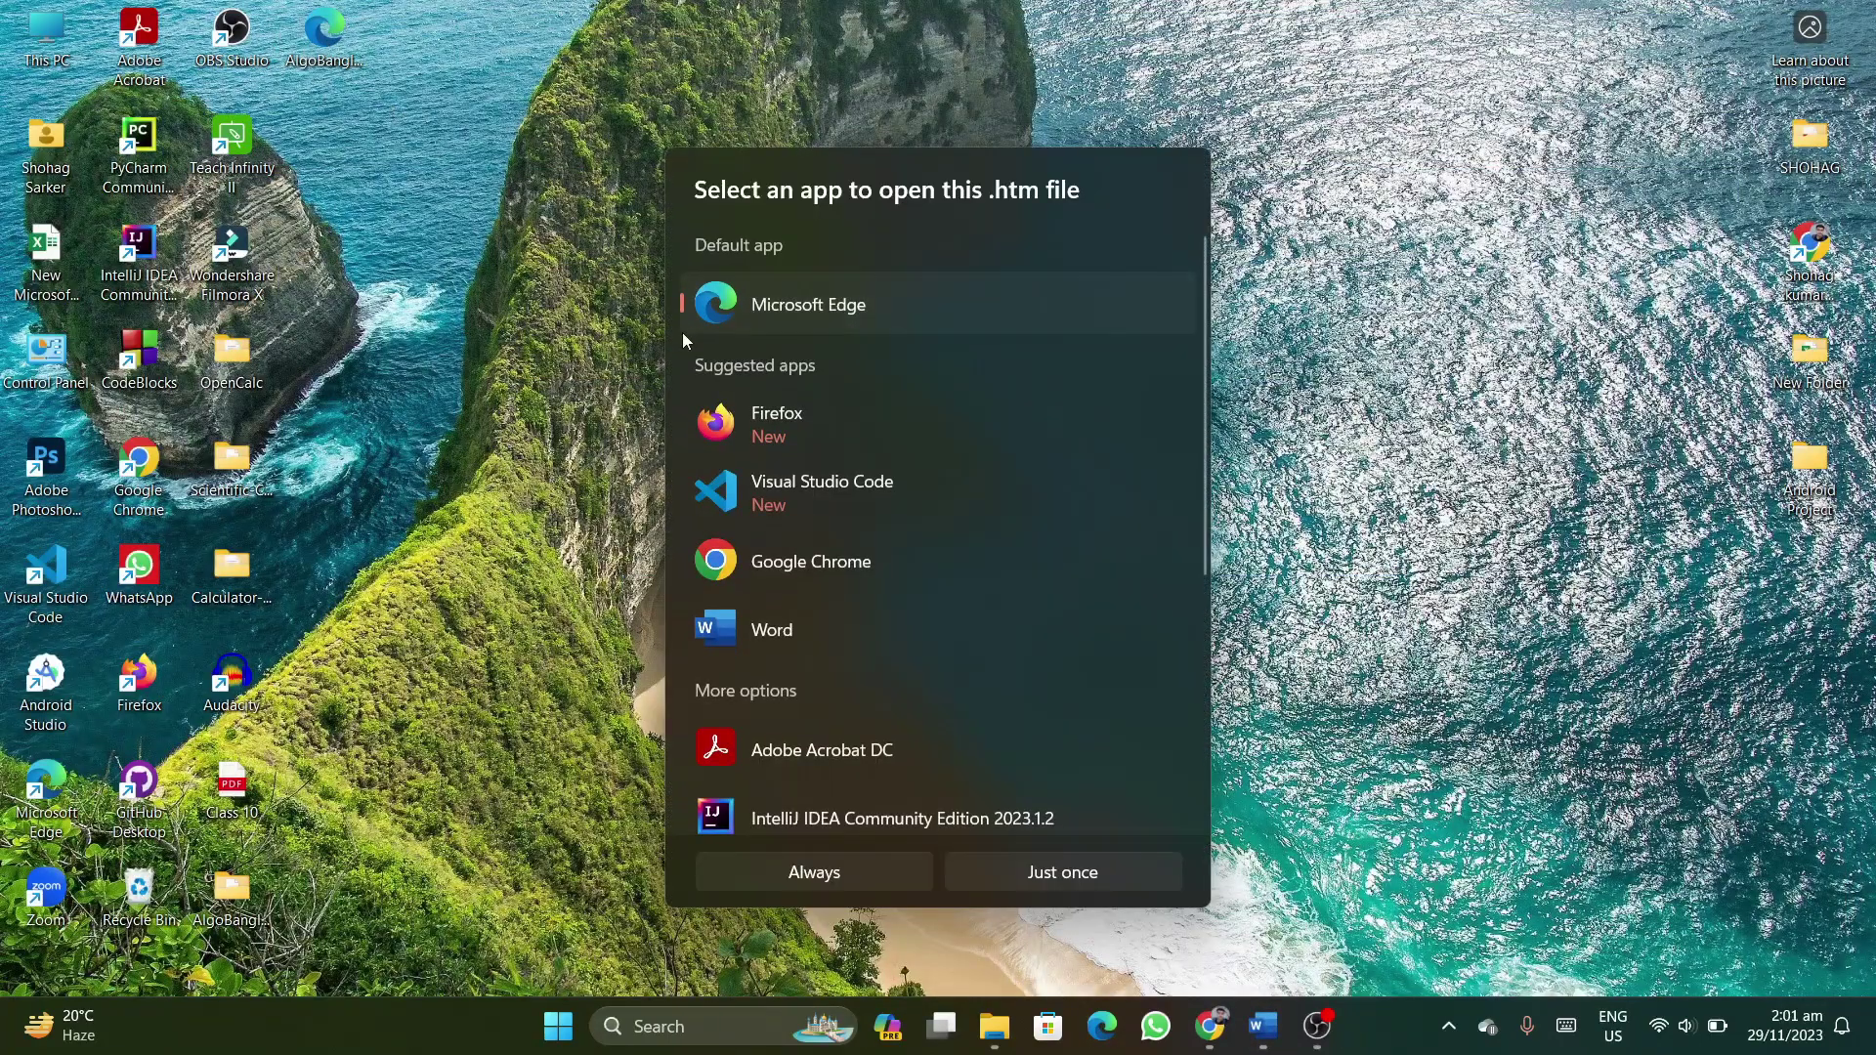
{"action": "double_click", "coordinate": [774, 307]}
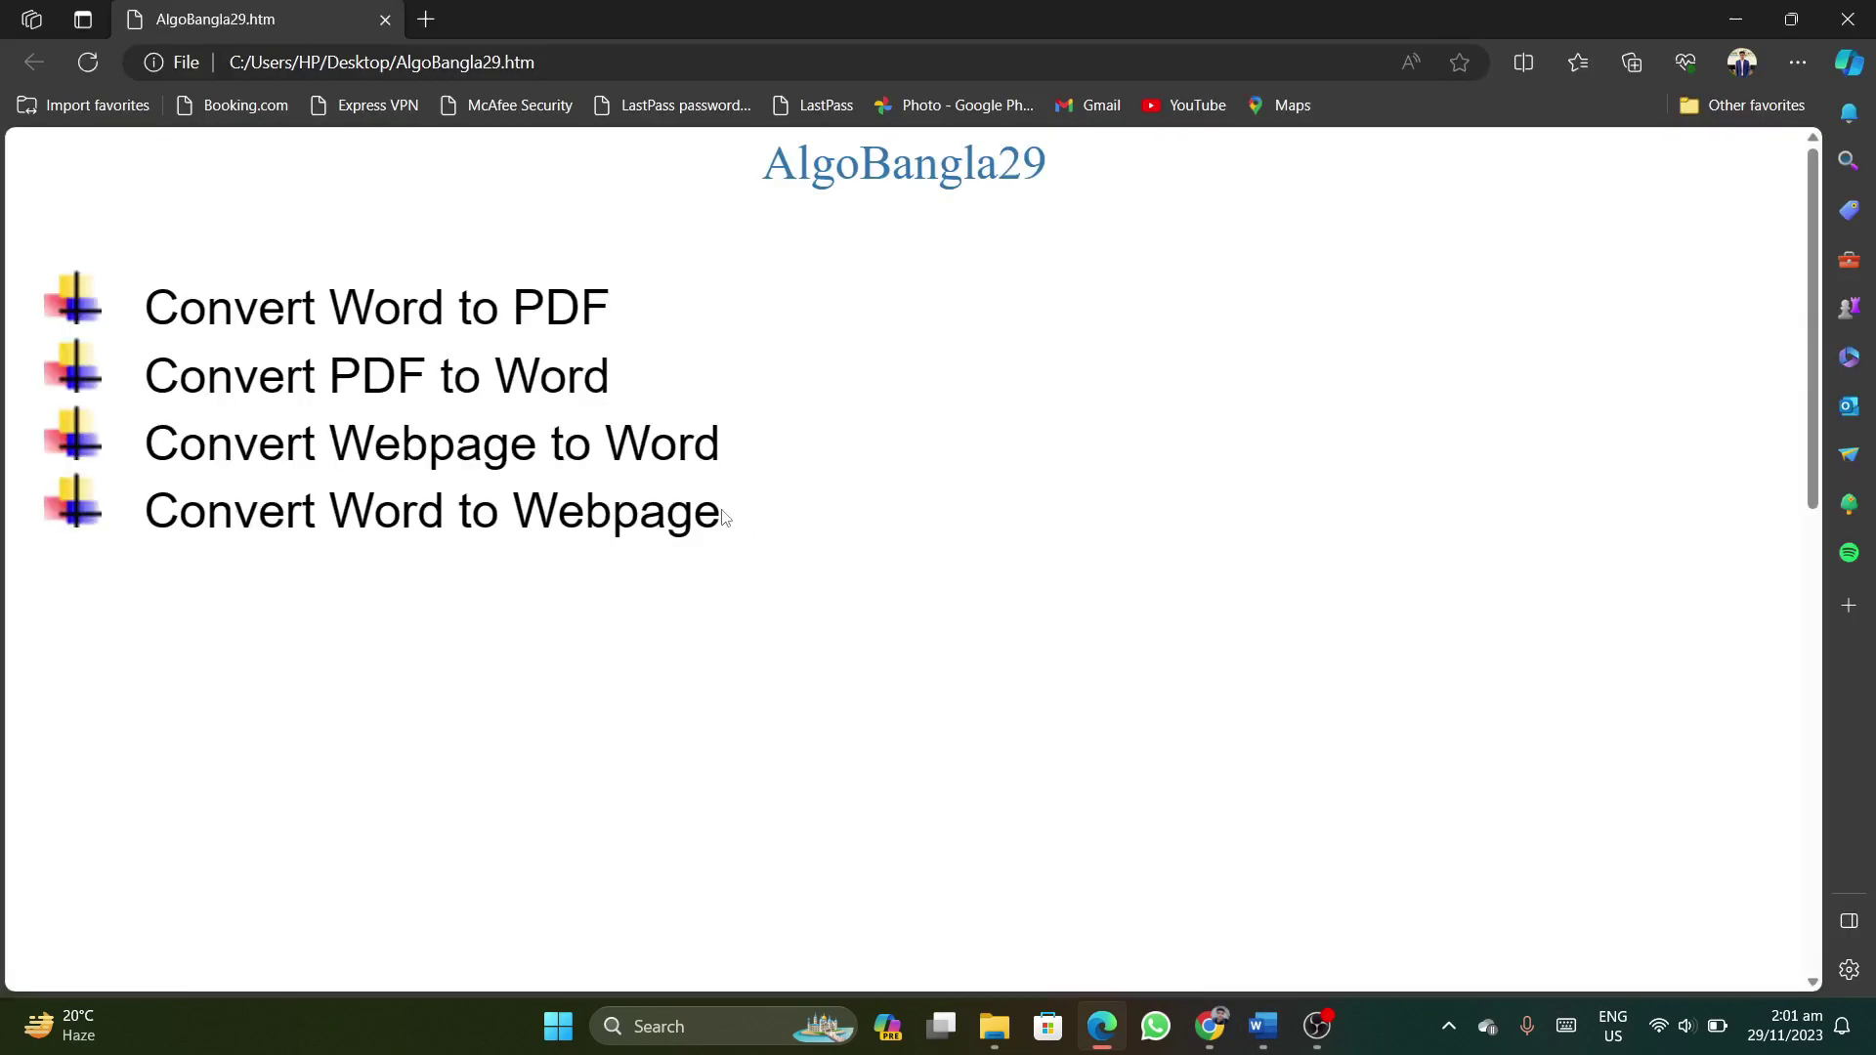
Look through the AlgoBangla29 page in Edge, and switch back to Word to view the document.
{"action": "scroll", "coordinate": [385, 310], "scroll_direction": "down", "scroll_amount": 5}
{"action": "scroll", "coordinate": [385, 309], "scroll_direction": "up", "scroll_amount": 5}
{"action": "key", "text": "alt+Tab"}
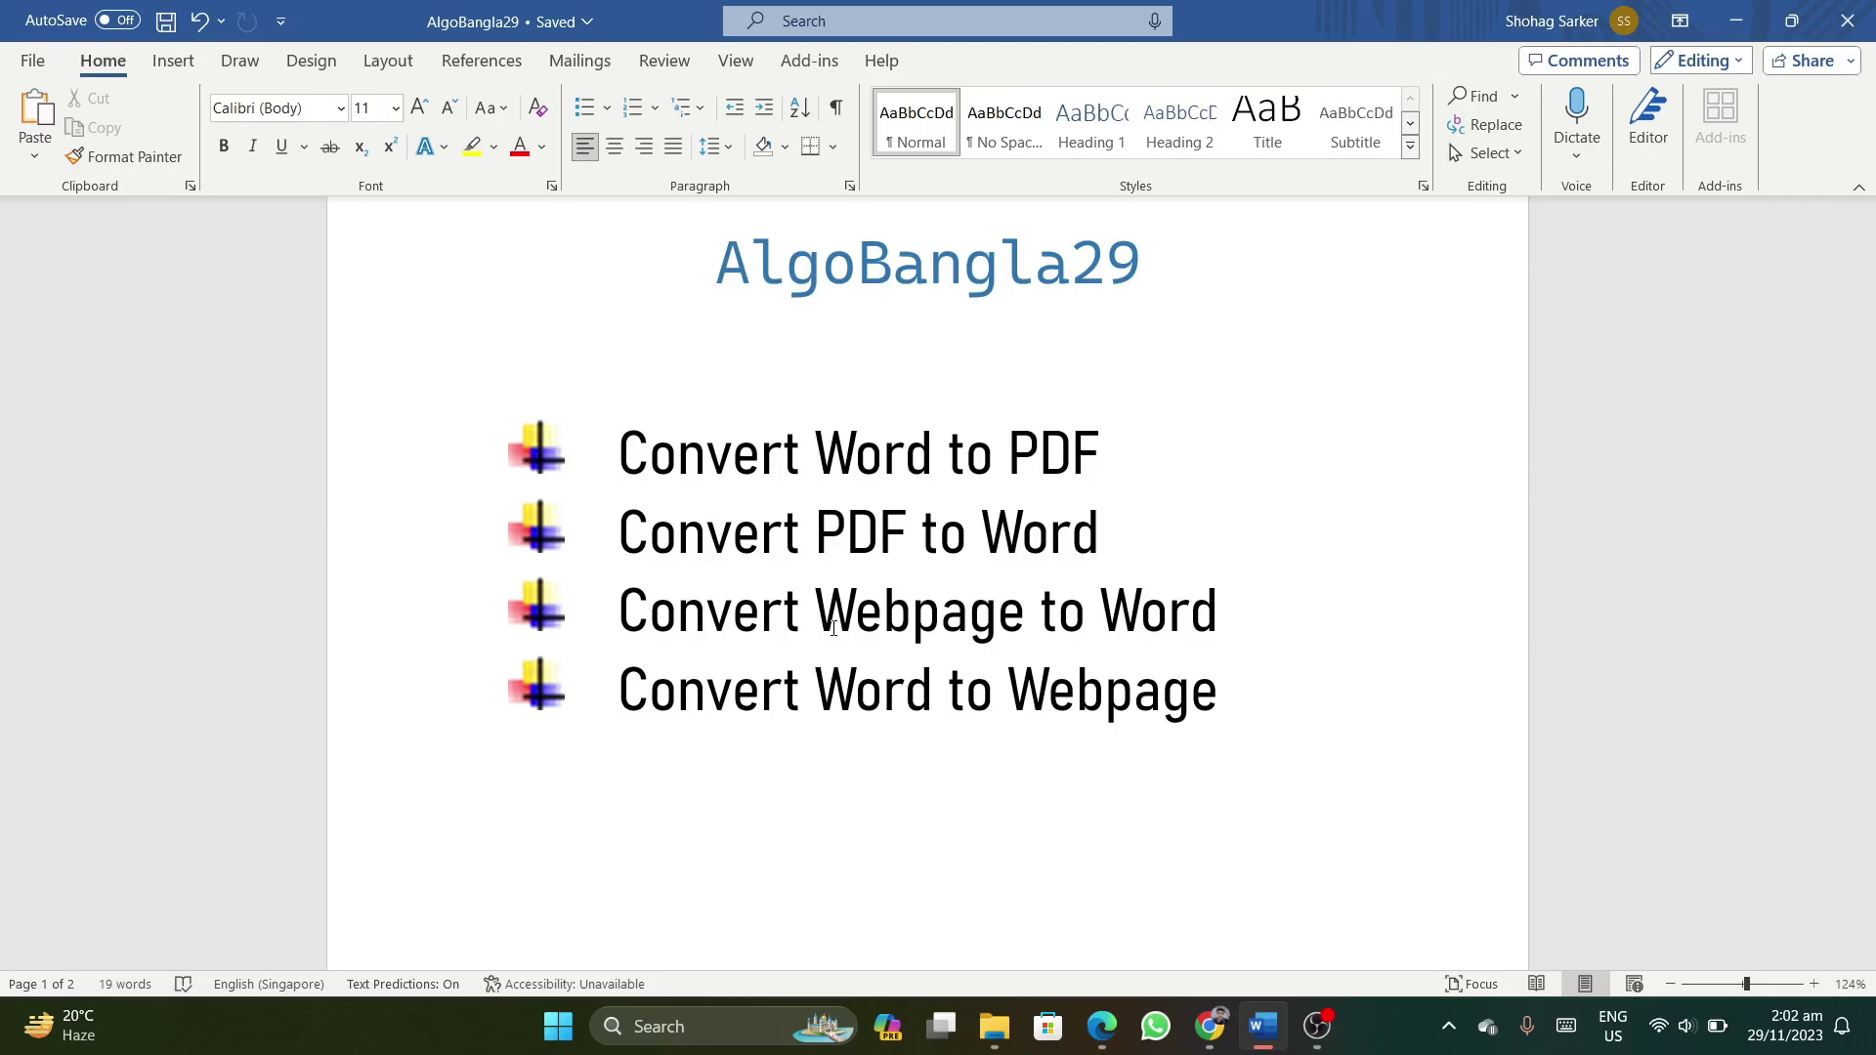
{"action": "scroll", "coordinate": [833, 627], "scroll_direction": "down", "scroll_amount": 10}
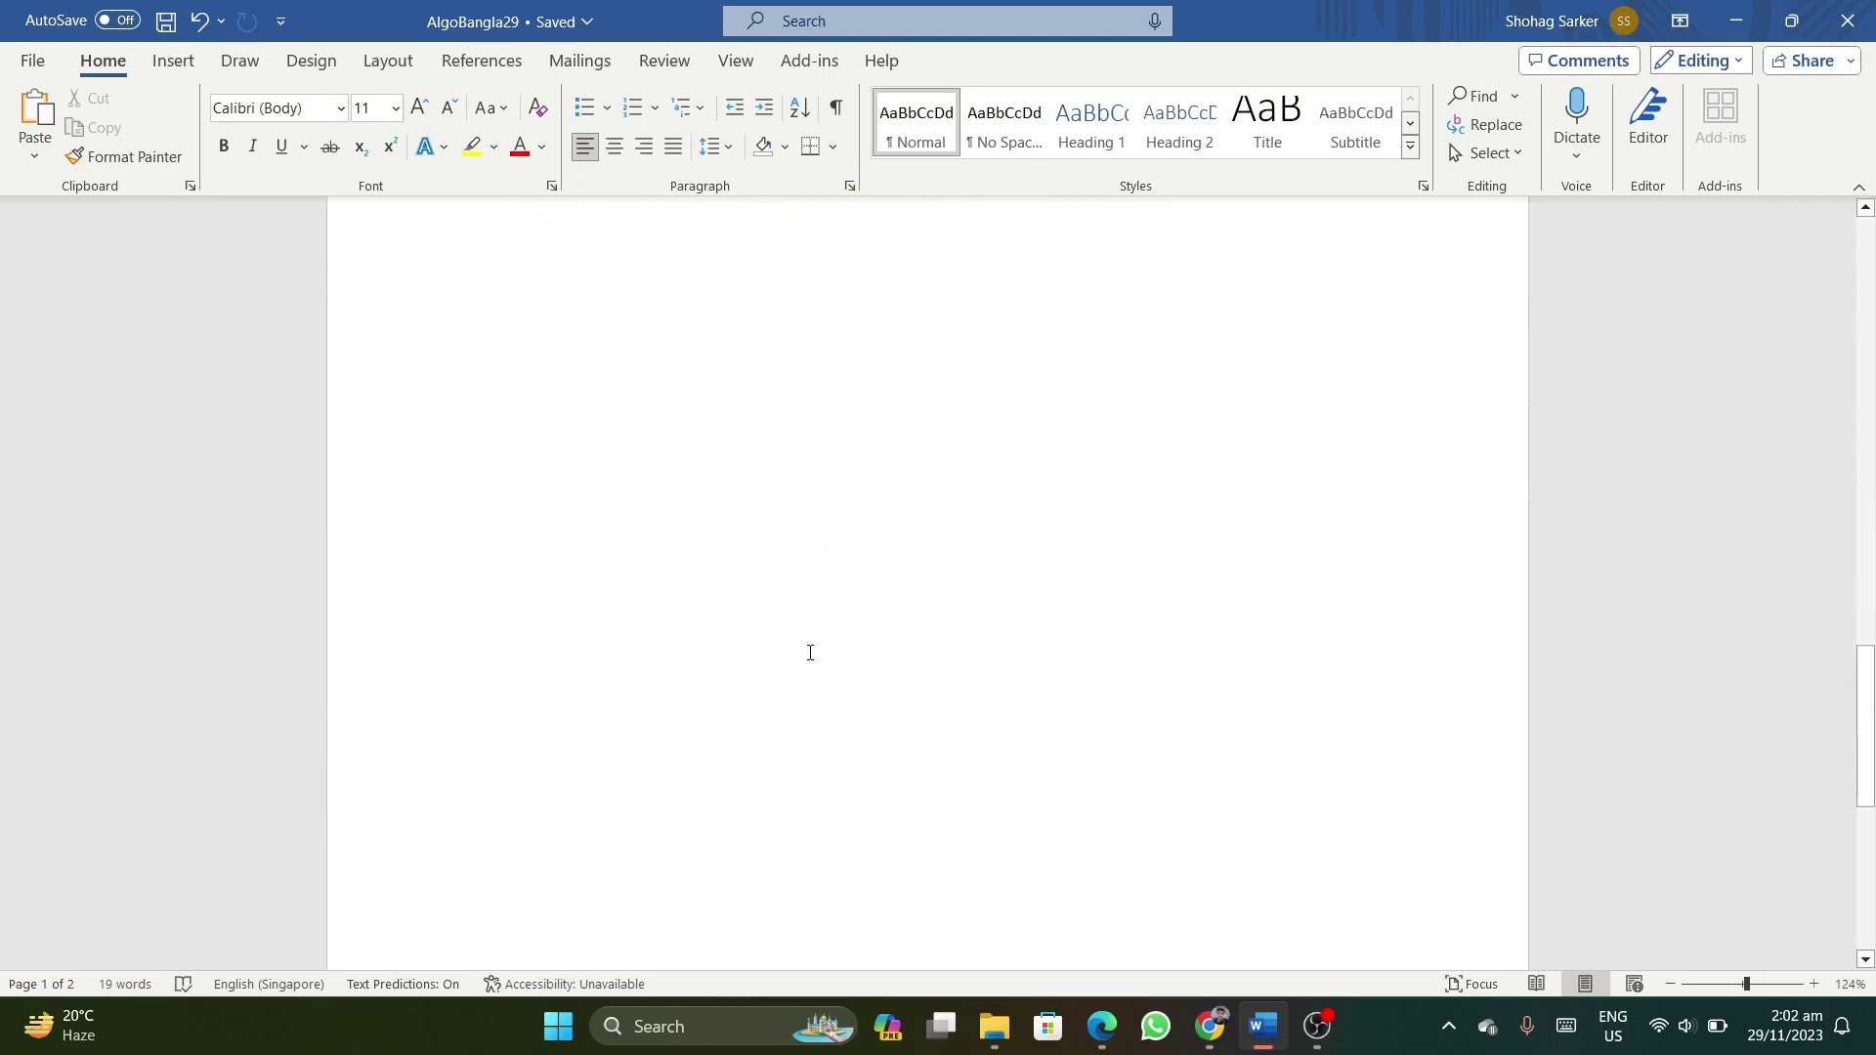